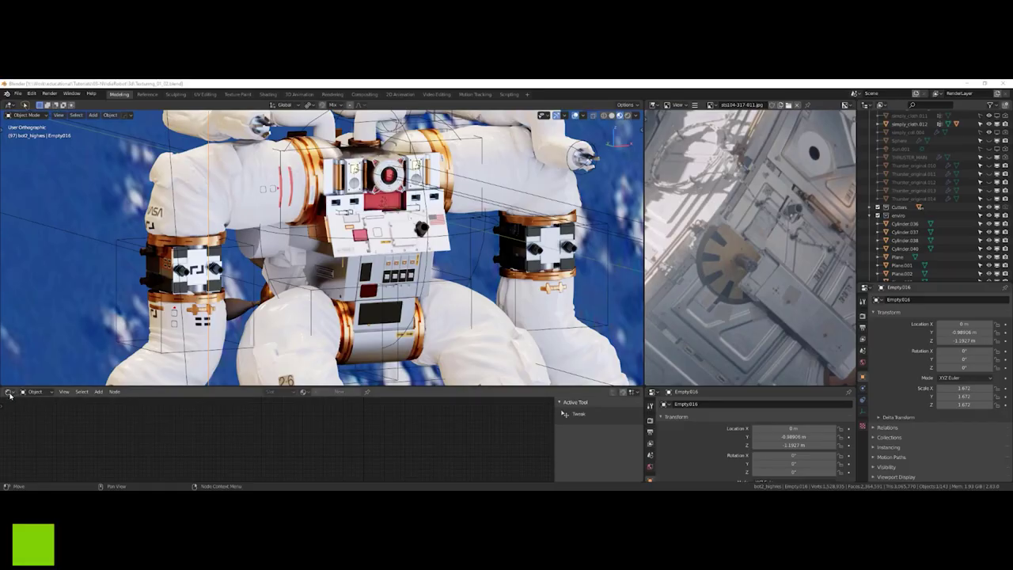
- Examine the robot's torso, legs and the metal ring around its shoulder from several distances and angles
scroll(422, 275, down, 4)
middle_drag(396, 274, 355, 268)
scroll(377, 249, down, 2)
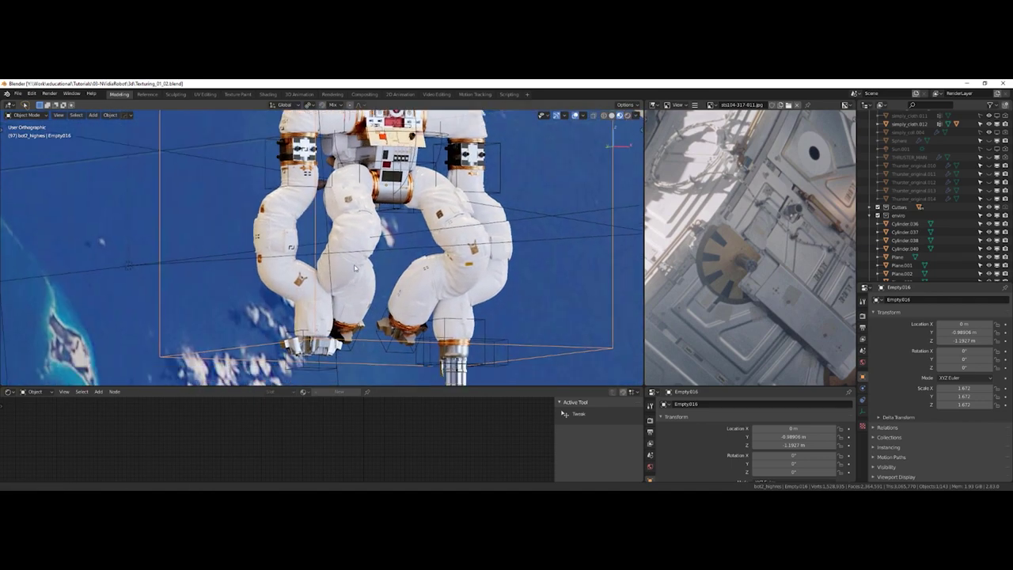
scroll(360, 237, up, 10)
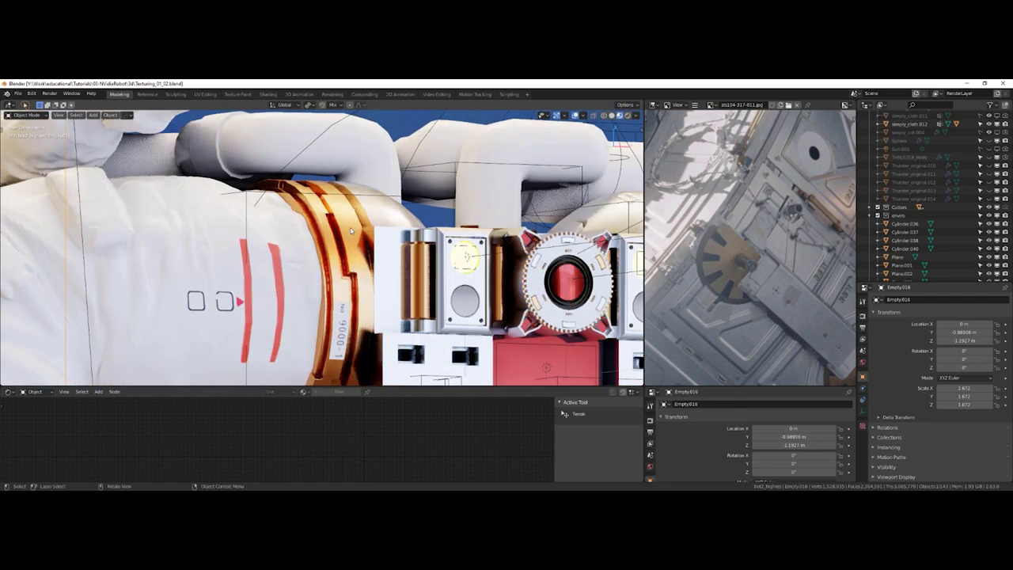
middle_drag(353, 257, 340, 267)
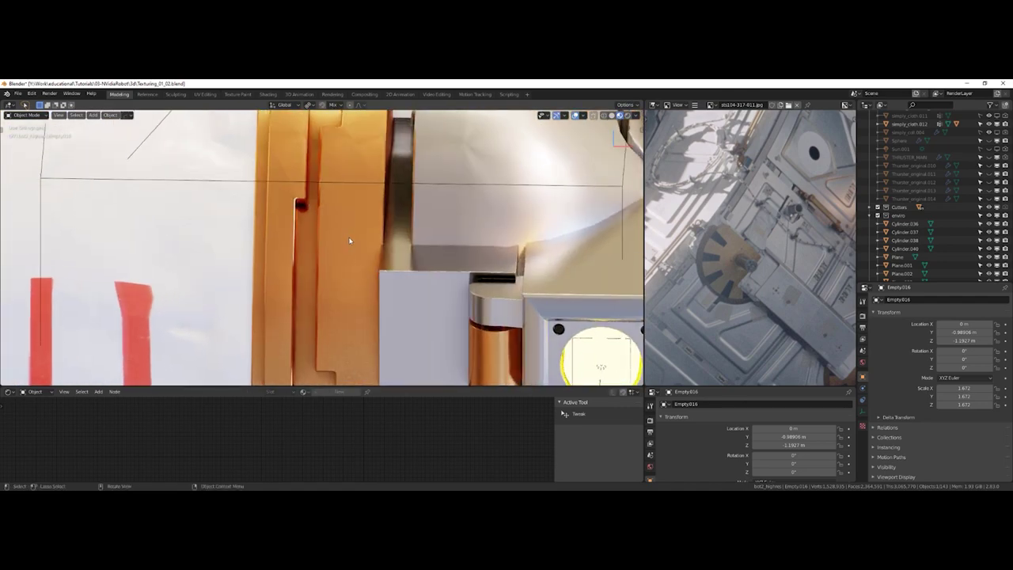
click(351, 236)
scroll(328, 418, down, 4)
scroll(330, 418, up, 5)
middle_drag(293, 450, 280, 424)
scroll(337, 299, down, 9)
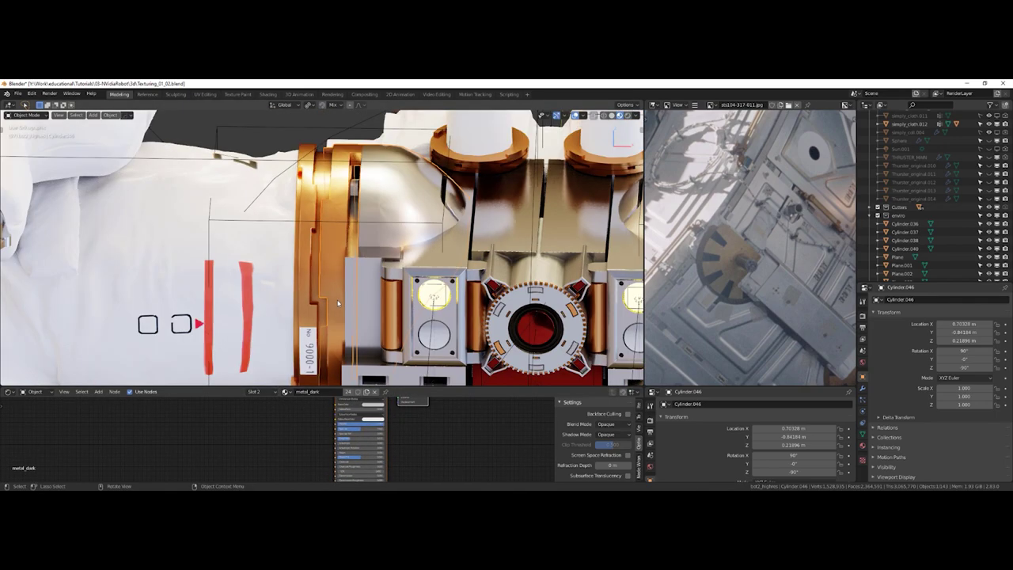
middle_drag(332, 297, 331, 258)
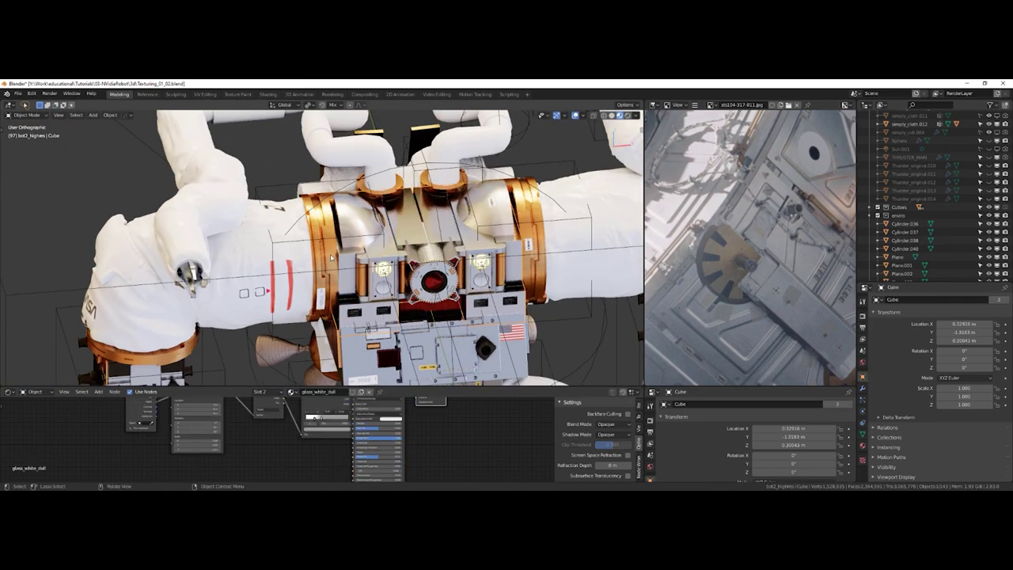
- Assign the metal_copper material to the selected shoulder ring's second slot and bring its node tree into view
click(285, 392)
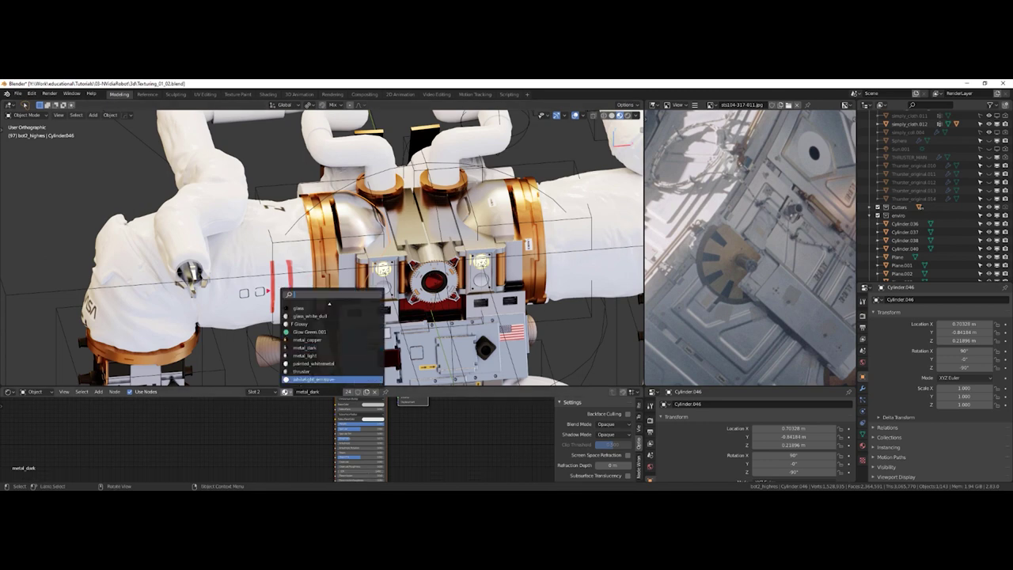
click(308, 340)
scroll(310, 432, up, 4)
mouse_move(311, 429)
mouse_down()
mouse_move(352, 431)
mouse_move(328, 424)
mouse_up()
middle_drag(262, 420, 297, 412)
scroll(342, 250, up, 8)
middle_drag(342, 251, 316, 222)
scroll(316, 222, down, 3)
scroll(316, 438, down, 4)
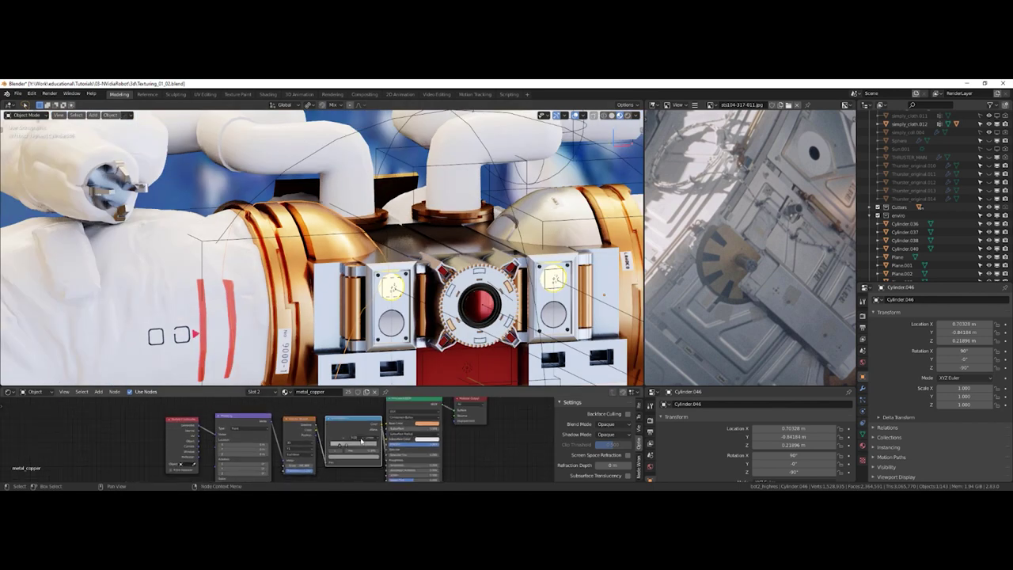
- Move the ColorRamp node lower in the metal_copper node tree
scroll(481, 425, up, 2)
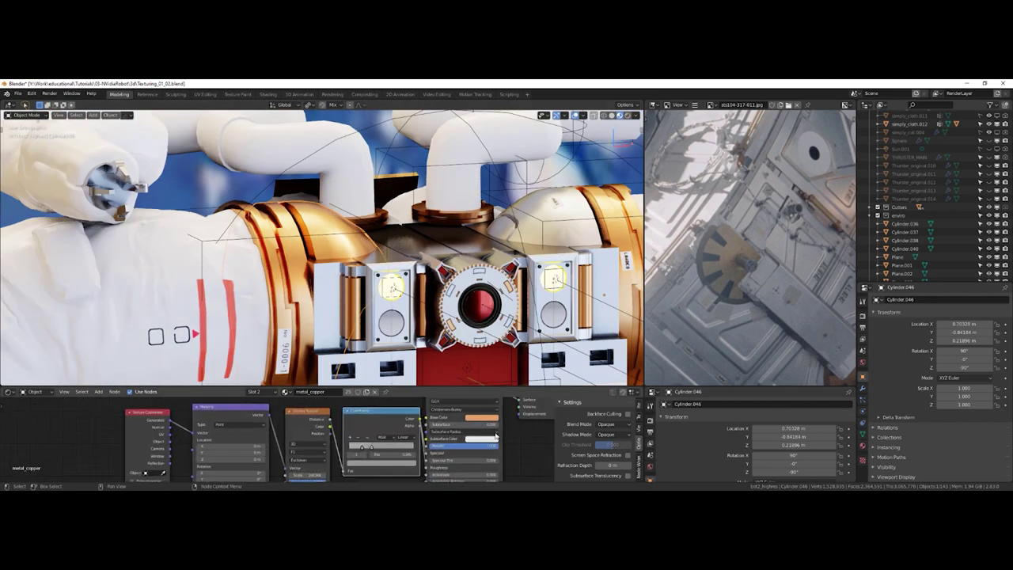
drag(376, 417, 375, 439)
scroll(439, 360, down, 4)
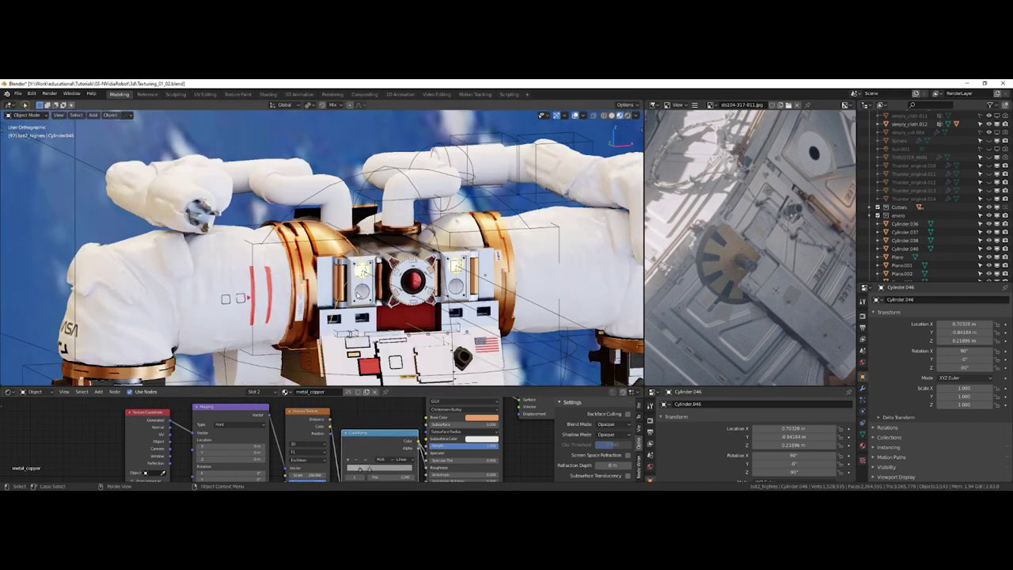
- Try a lower Metallic value on the metal_copper material, then restore it to 1.000
drag(465, 447, 365, 446)
drag(463, 445, 497, 444)
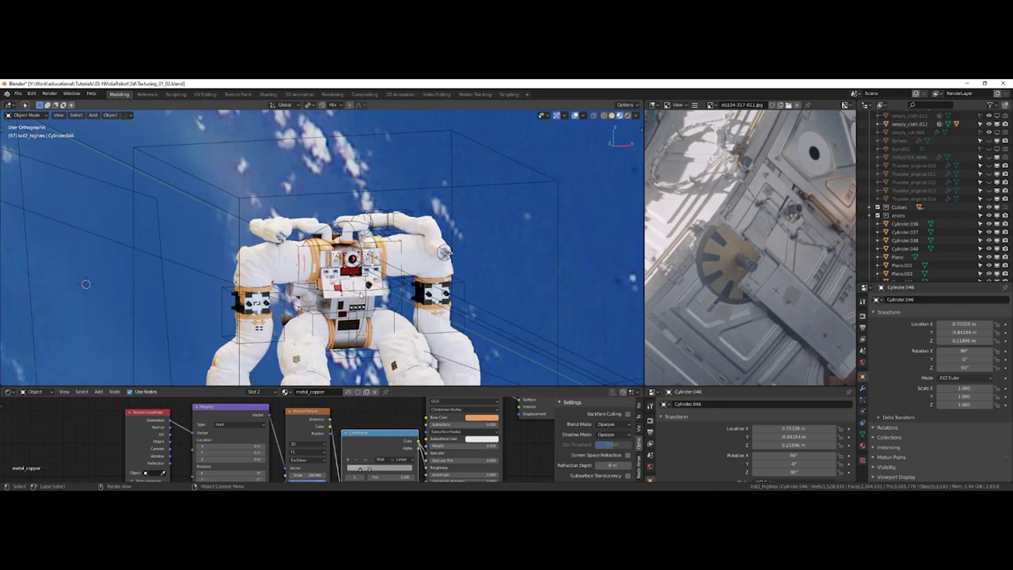
drag(554, 443, 570, 441)
- Examine the decals and surface details on the robot's arms and legs from several sides
mouse_move(305, 277)
middle_down()
mouse_move(422, 289)
mouse_move(354, 260)
mouse_move(412, 280)
mouse_move(389, 288)
mouse_move(330, 257)
mouse_move(323, 273)
middle_up()
scroll(333, 277, up, 3)
shift+middle_drag(323, 349, 263, 192)
middle_drag(340, 237, 289, 199)
scroll(288, 199, down, 3)
mouse_move(345, 261)
shift+middle_down()
mouse_move(346, 236)
mouse_move(368, 254)
mouse_move(348, 271)
shift+middle_up()
middle_drag(276, 229, 313, 274)
shift+middle_drag(316, 231, 258, 231)
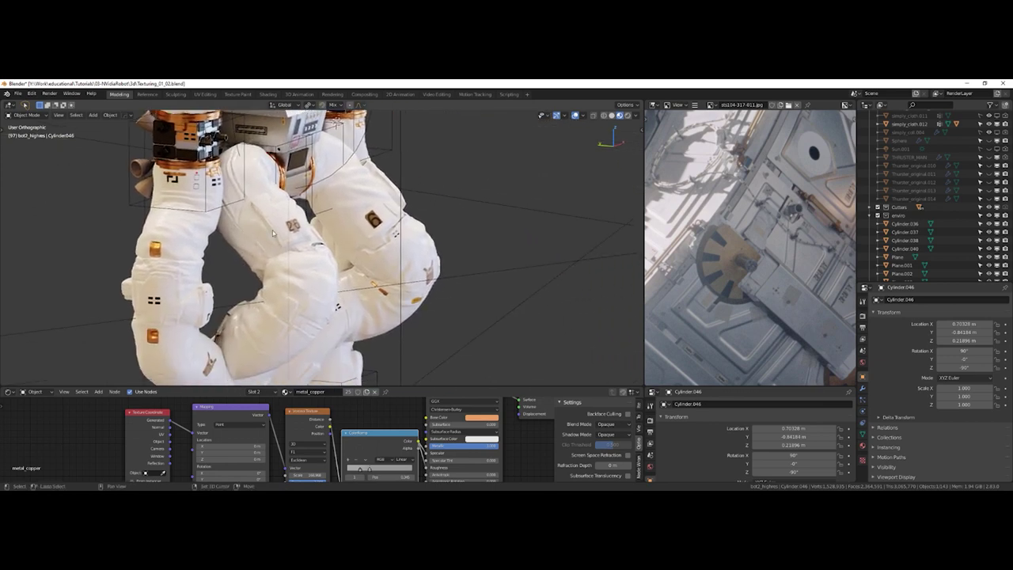
- Examine the spacecraft reference photo, checking its panel details, markings and overall surface
mouse_move(732, 217)
middle_down()
mouse_move(754, 253)
mouse_move(812, 255)
mouse_move(734, 231)
mouse_move(730, 210)
middle_up()
scroll(741, 256, down, 3)
mouse_move(741, 256)
middle_down()
mouse_move(725, 224)
mouse_move(727, 258)
middle_up()
scroll(741, 232, up, 2)
middle_drag(662, 310, 763, 180)
middle_drag(752, 261, 753, 285)
scroll(739, 271, up, 3)
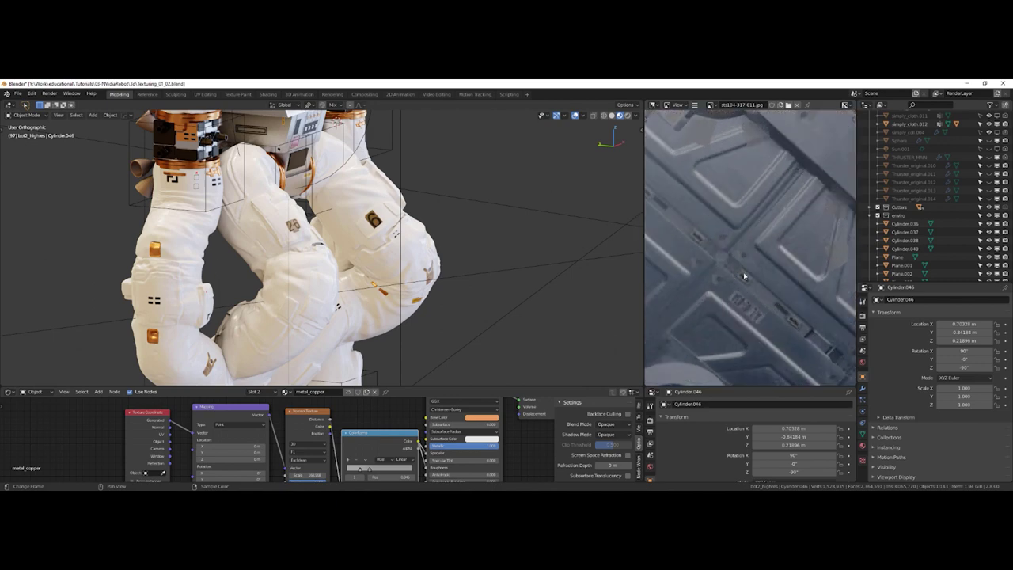
scroll(744, 276, down, 3)
middle_drag(728, 260, 810, 326)
scroll(721, 249, down, 2)
middle_drag(706, 218, 730, 263)
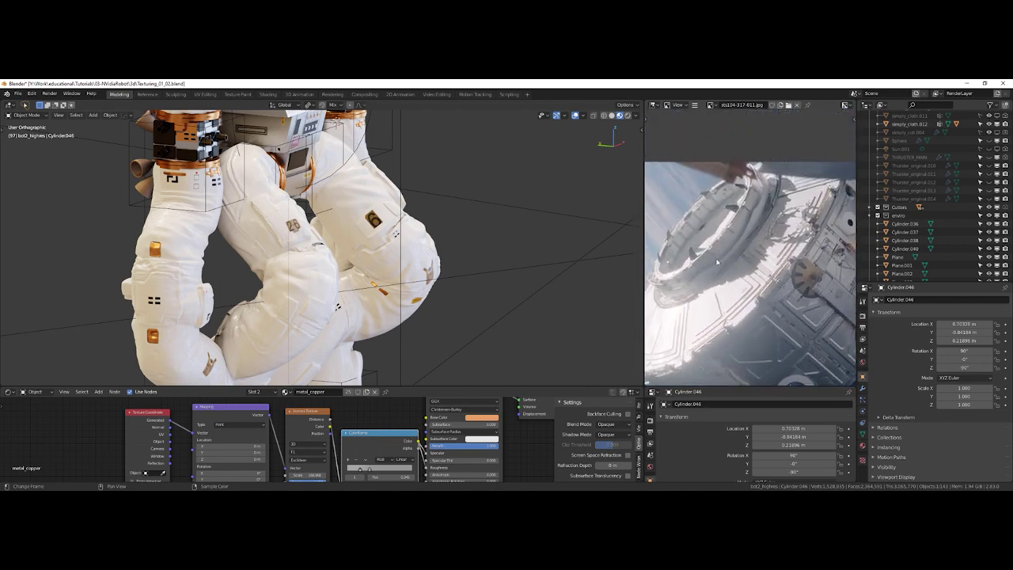
- Select the decal sheet plane in the DECALS collection beside the robot
middle_drag(431, 260, 404, 255)
shift+middle_drag(403, 198, 413, 153)
scroll(399, 236, down, 3)
click(425, 211)
middle_drag(425, 211, 386, 215)
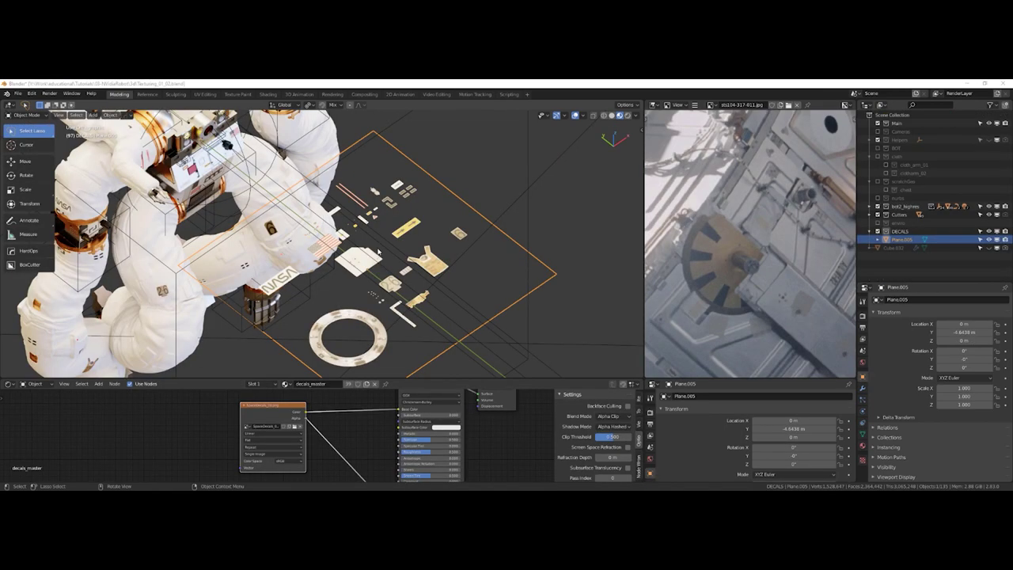
- Stand the decal sheet upright by rotating it 90° about X in a side view
middle_drag(378, 252, 391, 207)
key(alt+v)
click(477, 227)
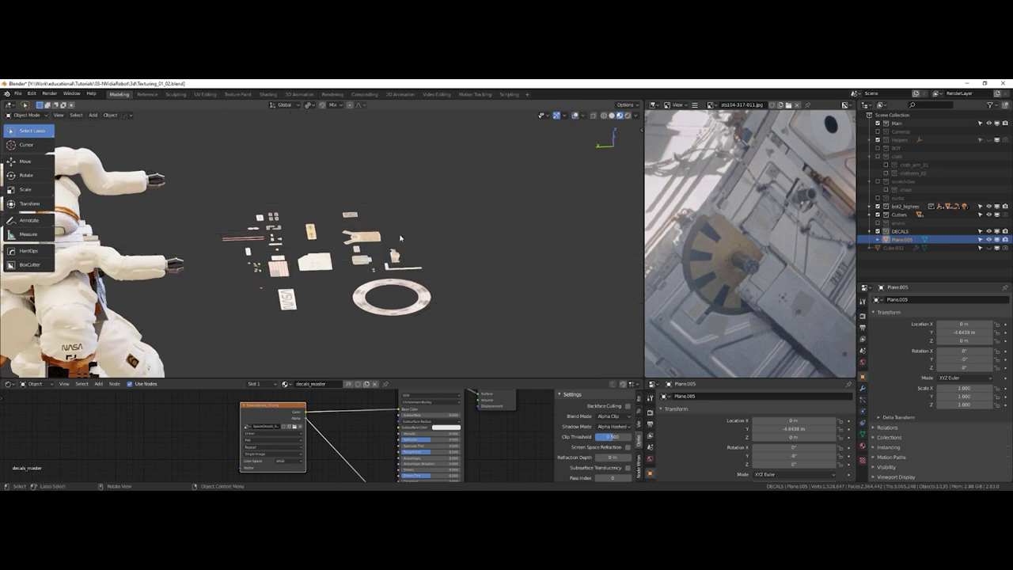
key(r)
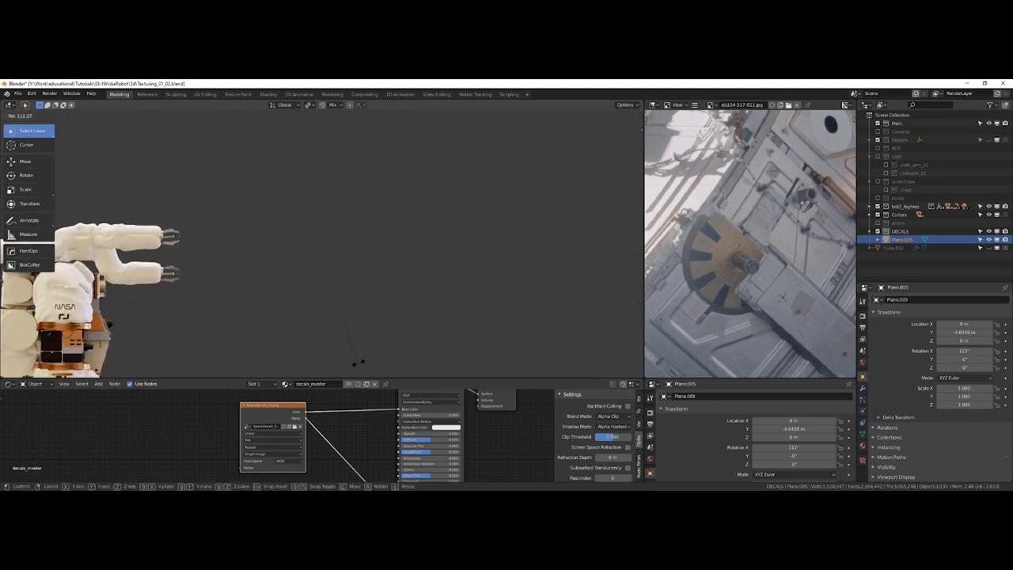
key(Escape)
key(grave)
click(466, 233)
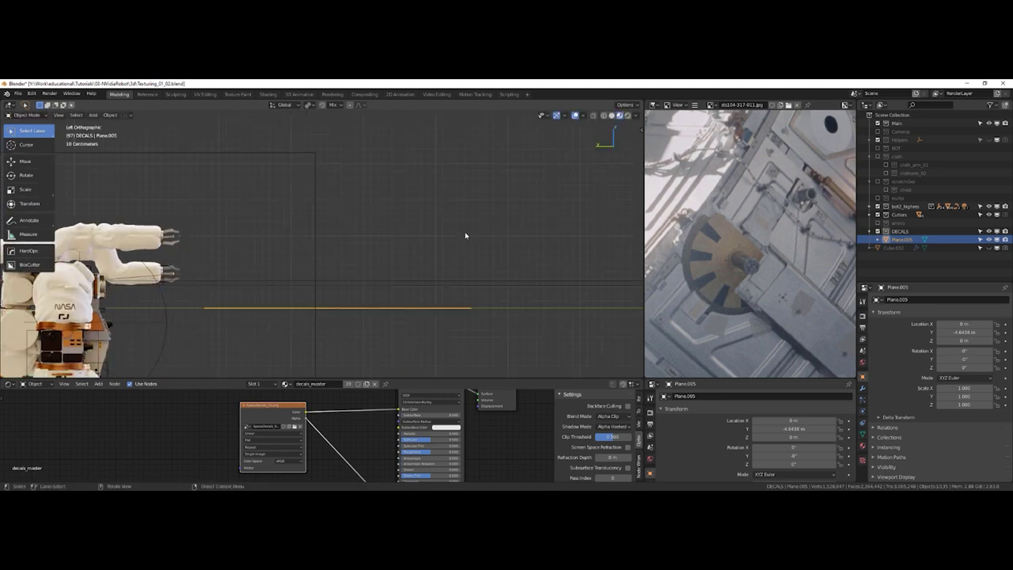
key(r)
click(367, 354)
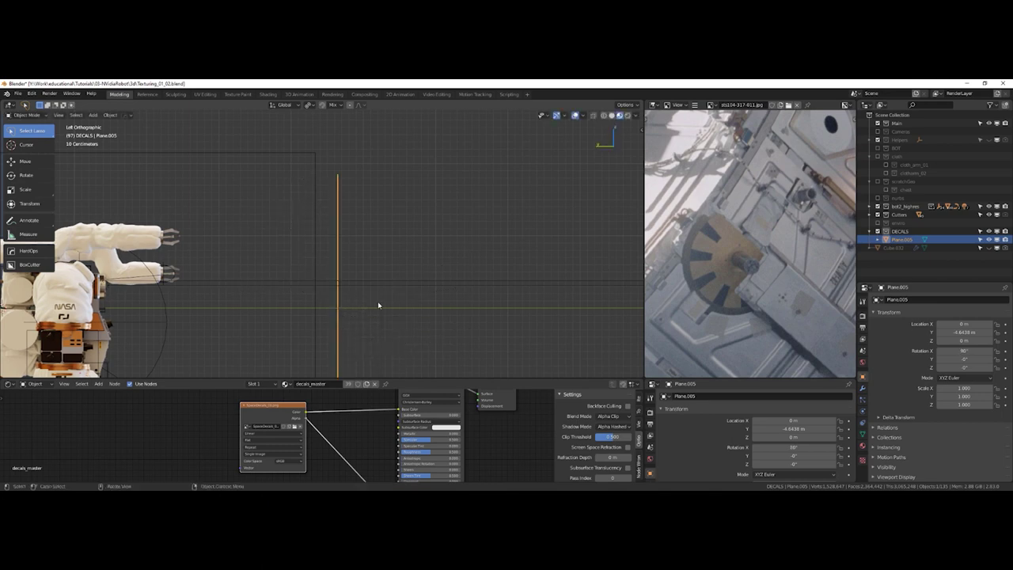
- Move the upright decal sheet beside the robot in front view, to about -4.01 m in X and 0 m in Z
key(KP_3)
alt+middle_drag(366, 237, 332, 237)
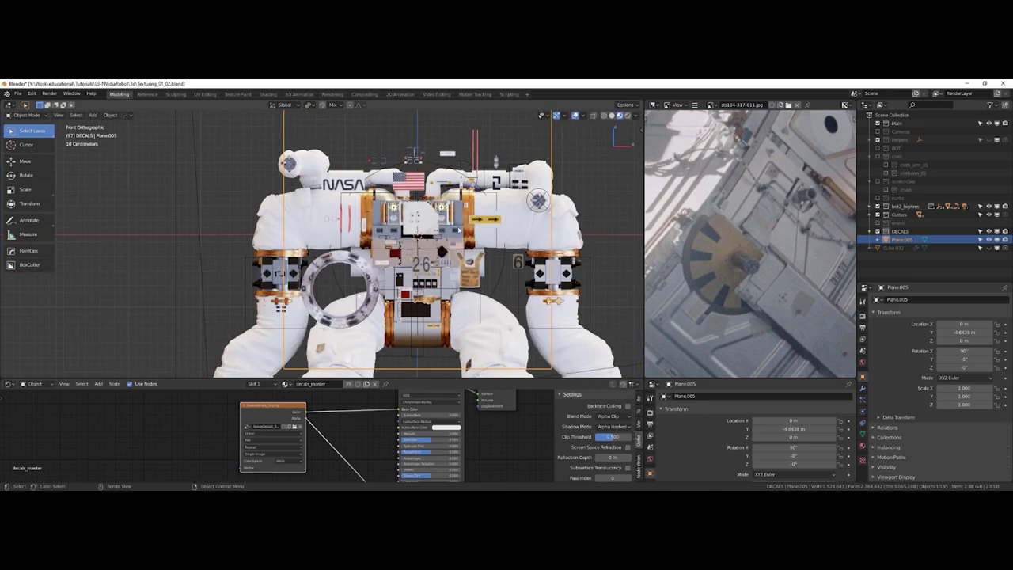
key(g)
key(x)
click(294, 231)
key(z)
click(343, 227)
scroll(326, 229, down, 5)
shift+middle_drag(326, 229, 358, 195)
key(t)
- Examine the decals on the sheet beside the robot, showing the overlays again and returning to front view
middle_drag(414, 386, 382, 417)
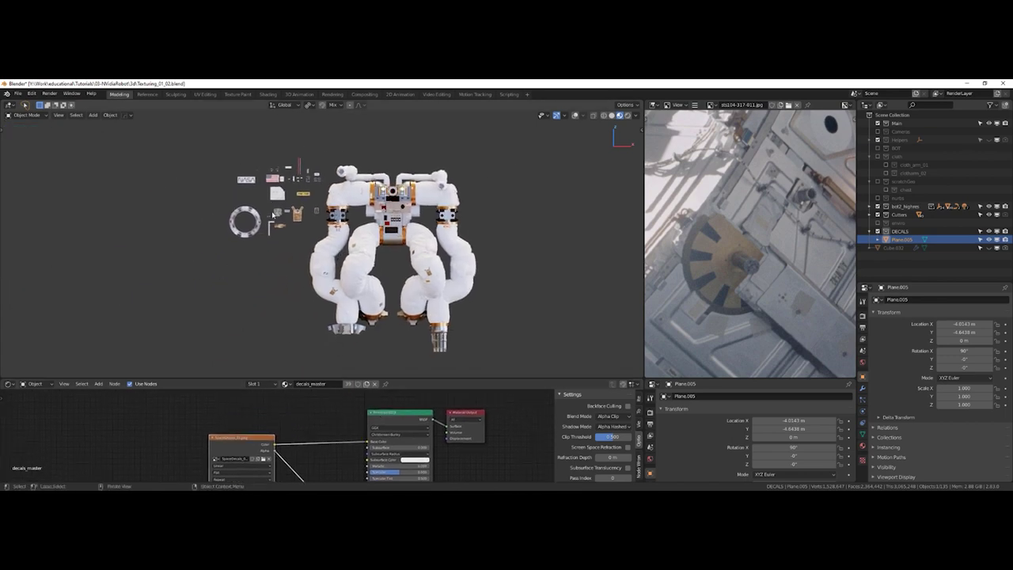
scroll(307, 204, up, 3)
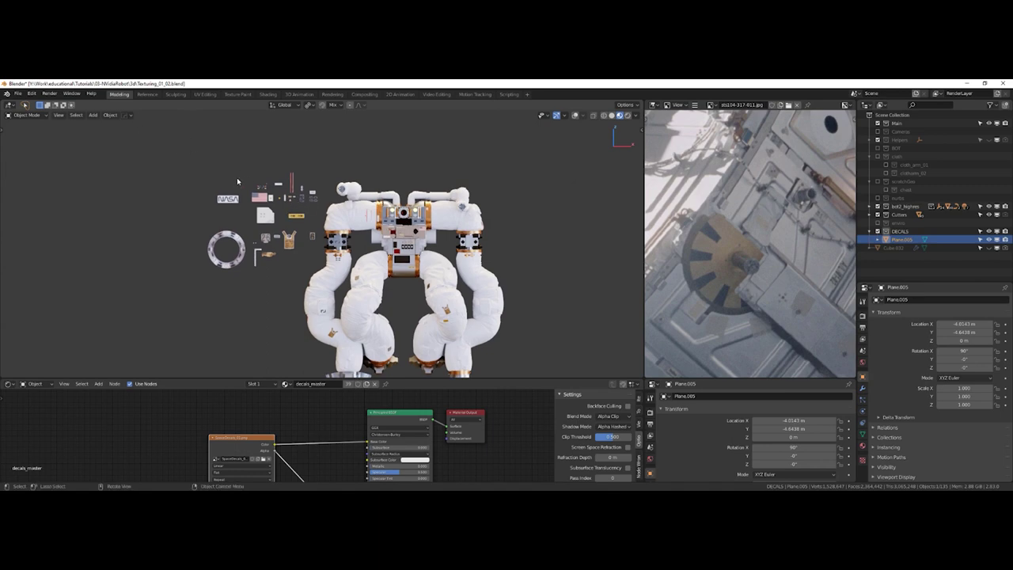
middle_drag(237, 169, 267, 195)
scroll(268, 195, up, 3)
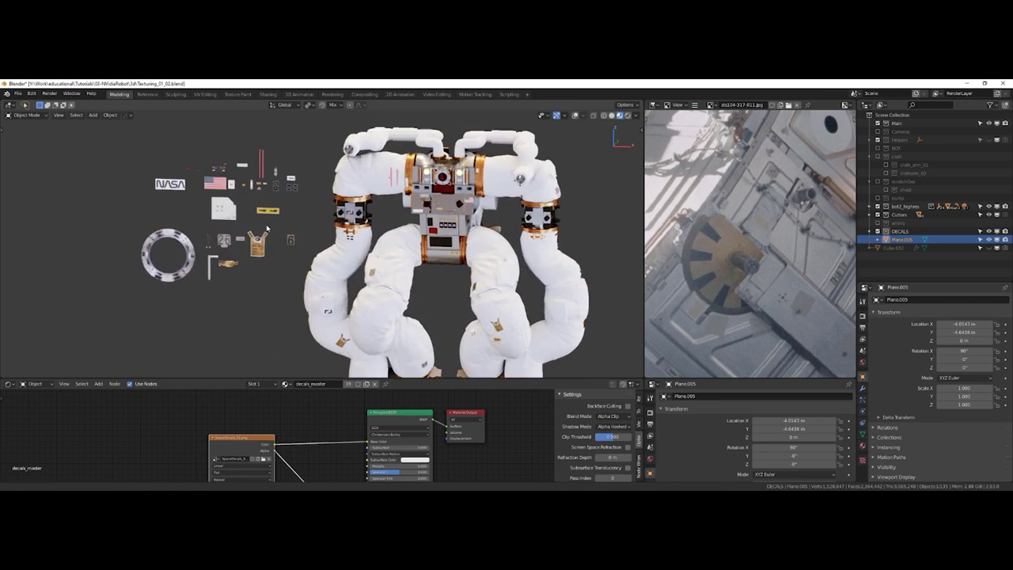
middle_drag(203, 239, 237, 255)
key(shift+alt+z)
key(KP_1)
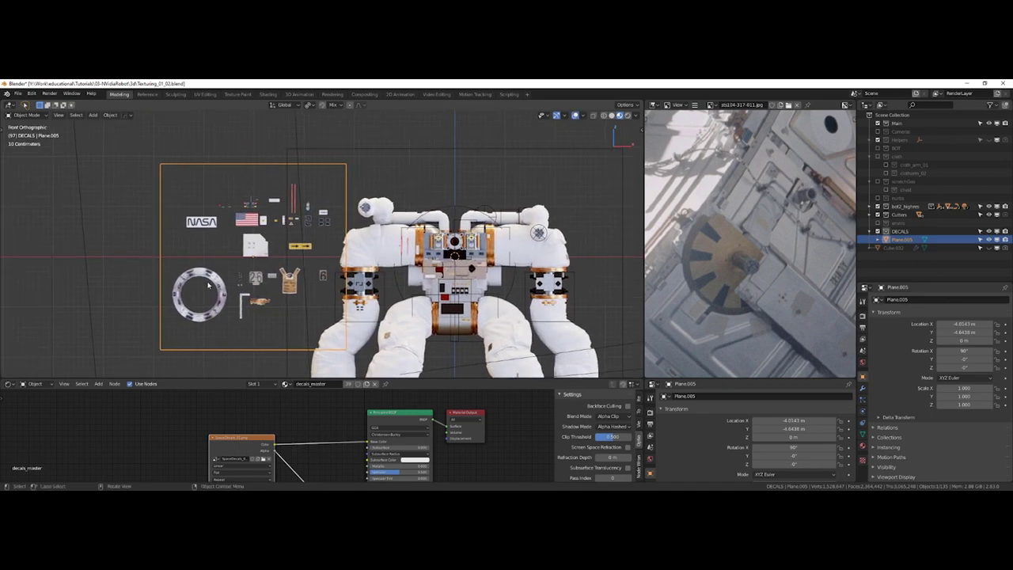
shift+middle_drag(209, 285, 207, 246)
shift+middle_drag(234, 157, 219, 168)
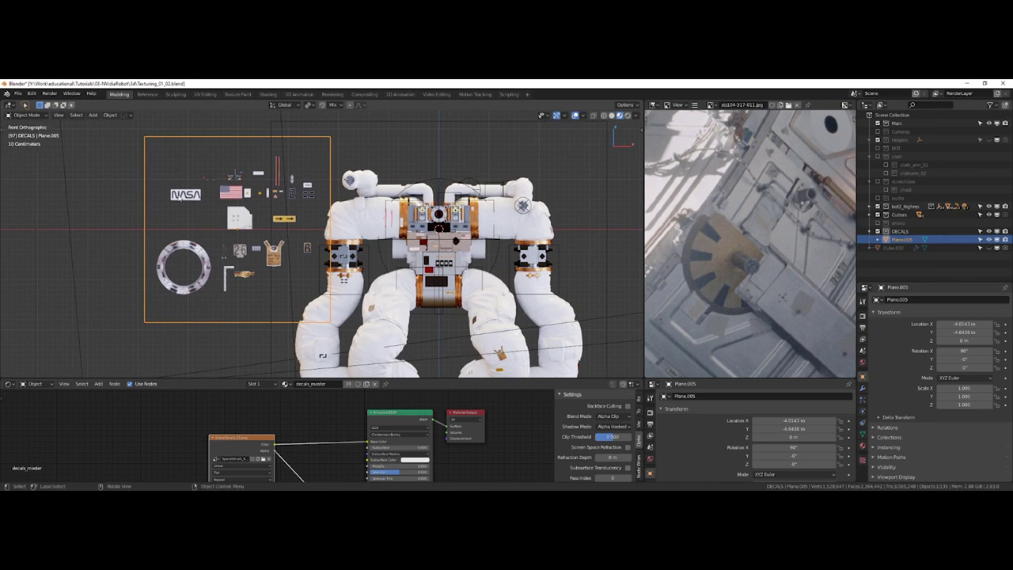
- Enlarge the shader editor and frame the whole decals_master node tree
shift+middle_drag(265, 423, 277, 394)
shift+middle_drag(317, 424, 323, 395)
middle_drag(300, 440, 292, 482)
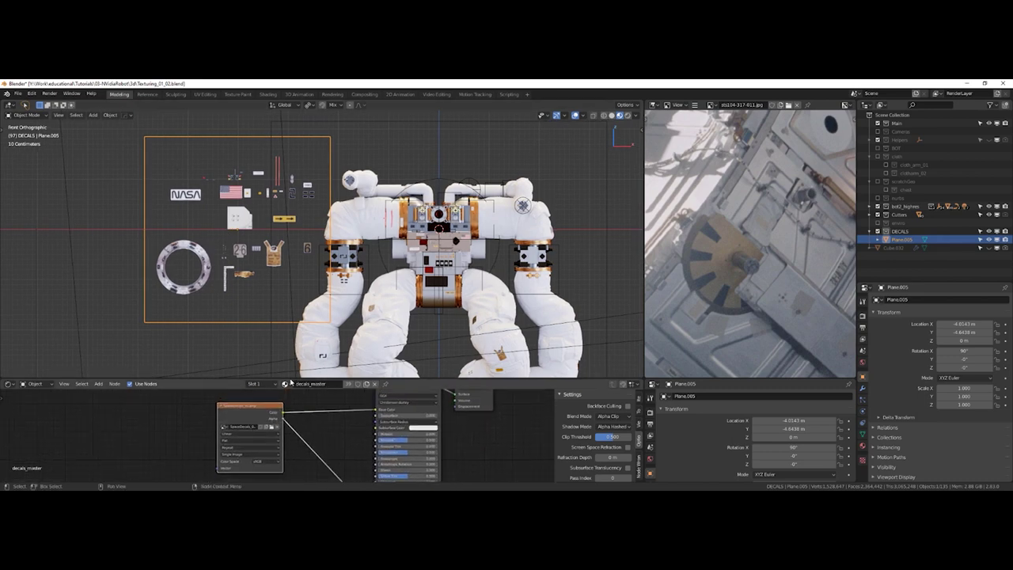
drag(287, 348, 288, 303)
middle_drag(370, 368, 367, 344)
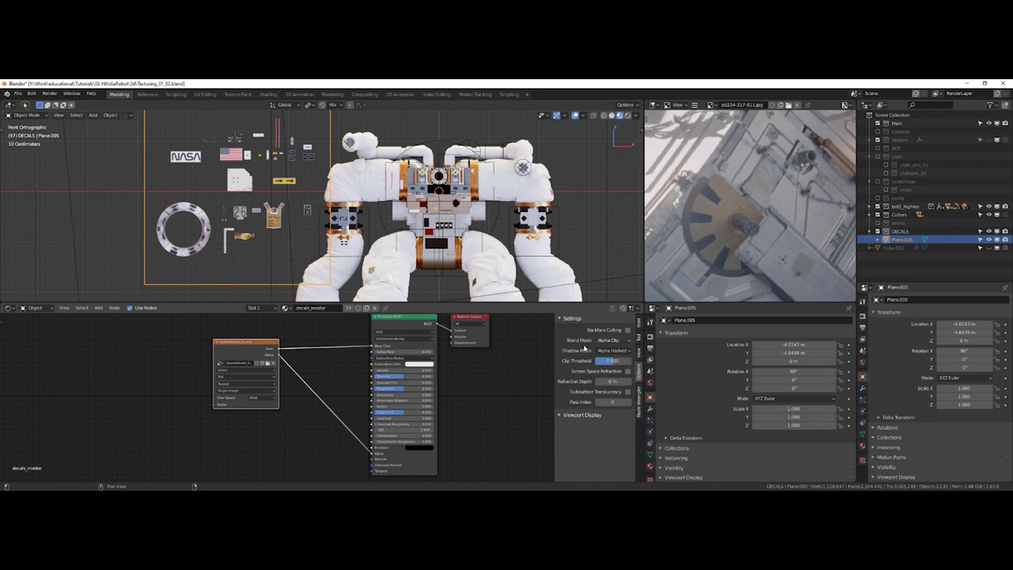
- Set the decals_master material's Shadow Mode to Alpha Clip and check the decals in the viewport
click(639, 324)
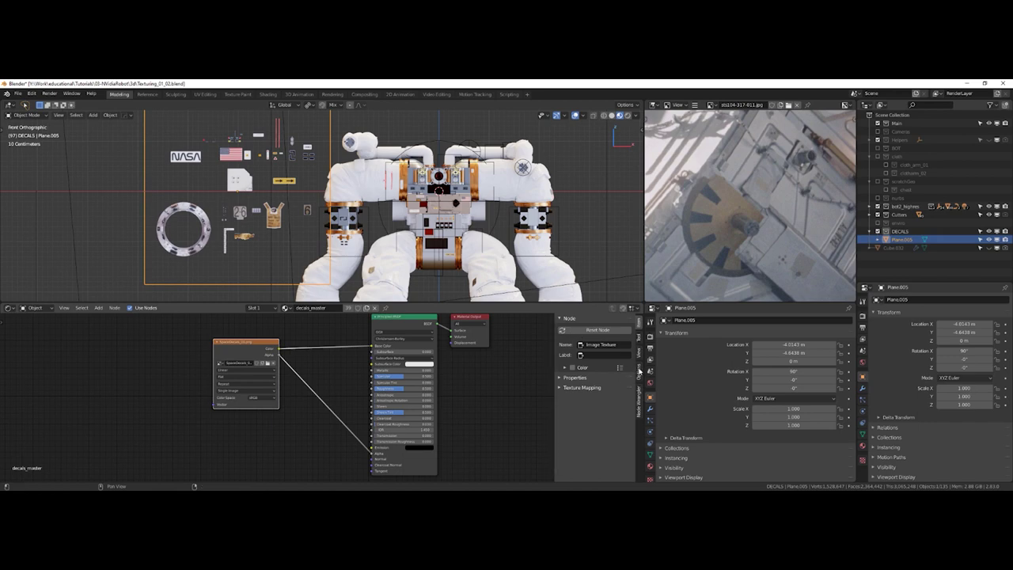
click(639, 371)
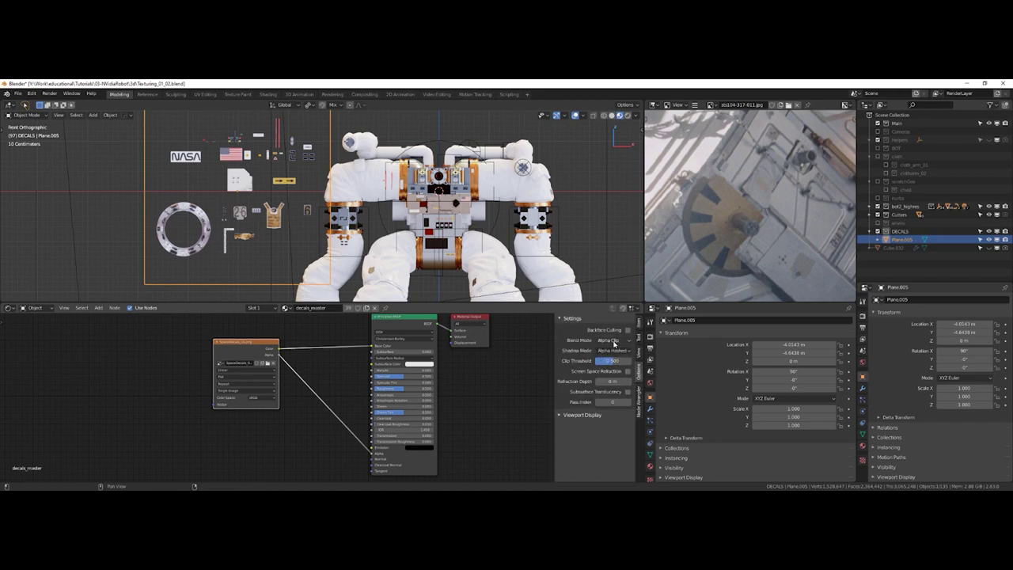
click(616, 353)
middle_drag(273, 184, 391, 217)
click(613, 350)
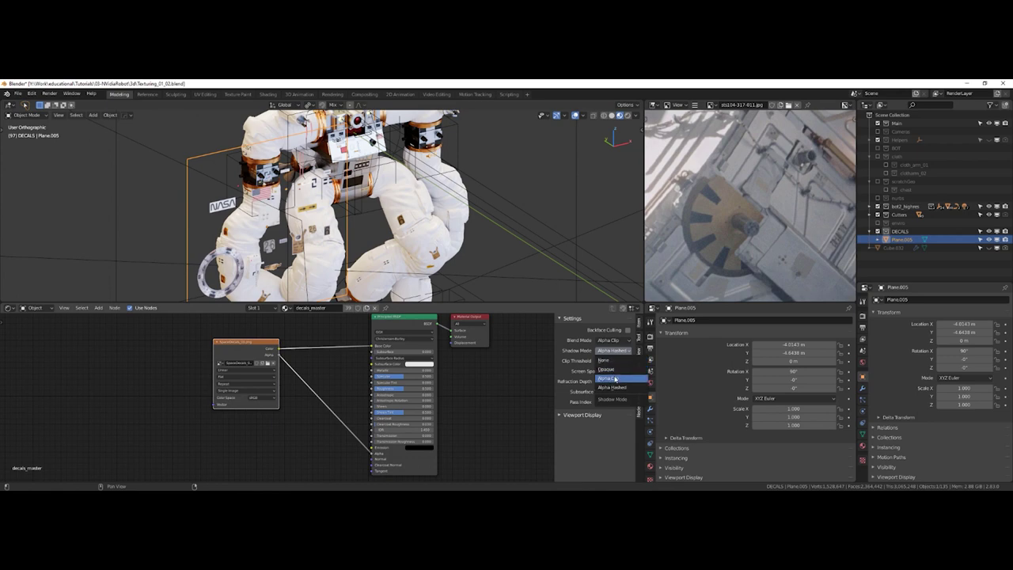
click(611, 379)
middle_drag(427, 226, 320, 194)
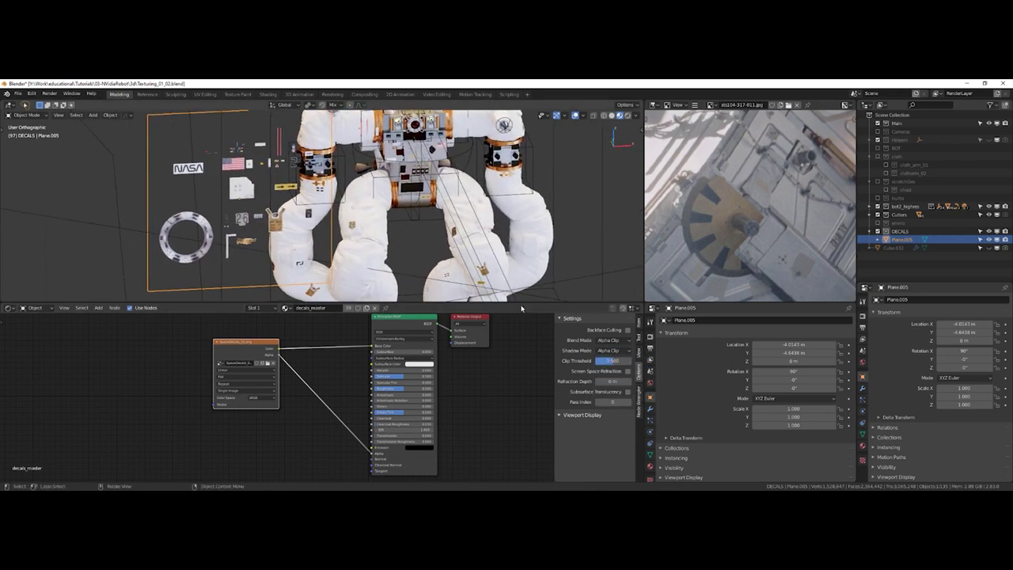
- Add a Shrinkwrap modifier to the decal sheet plane
click(863, 390)
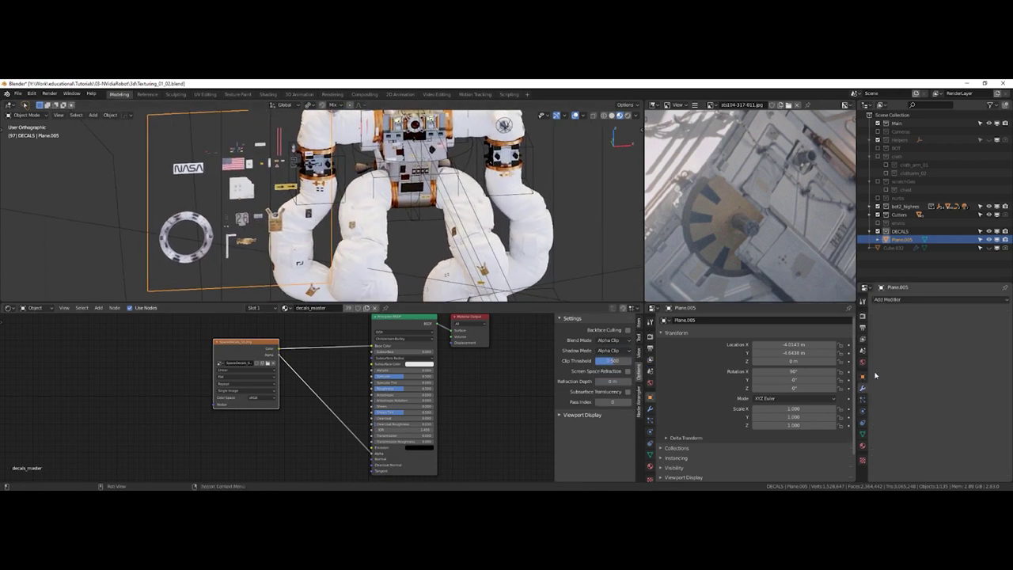
click(911, 301)
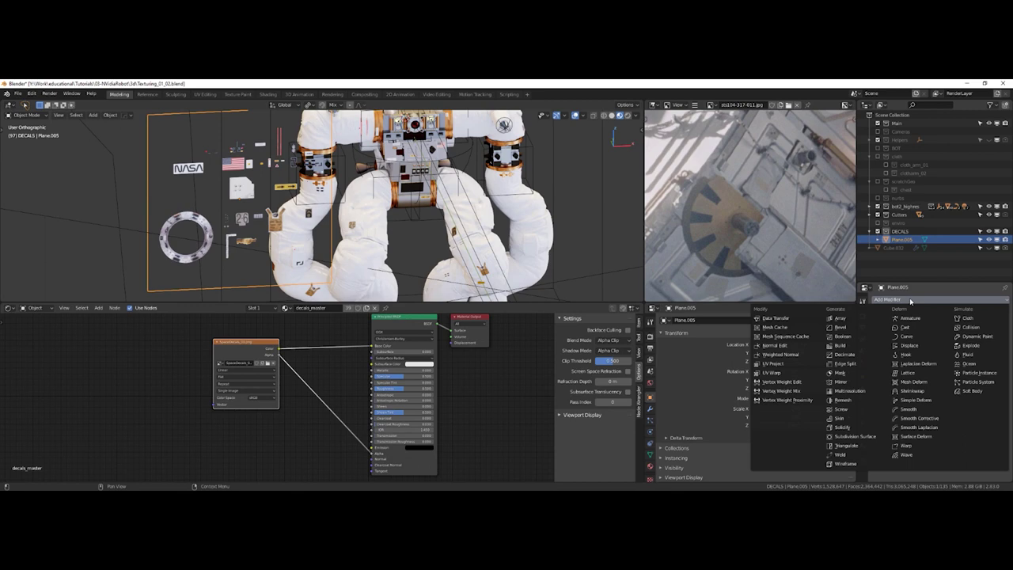
click(896, 300)
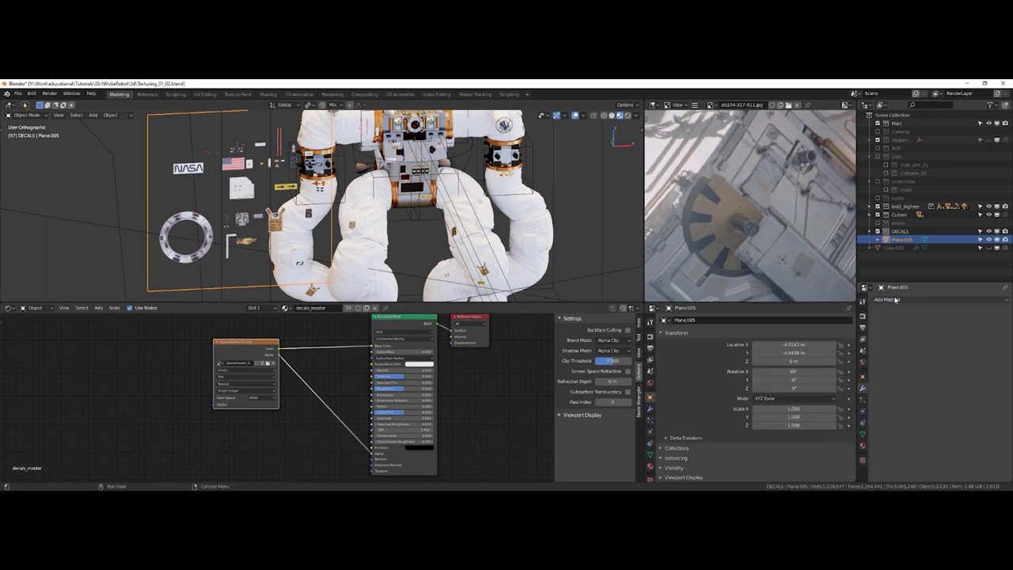
click(895, 301)
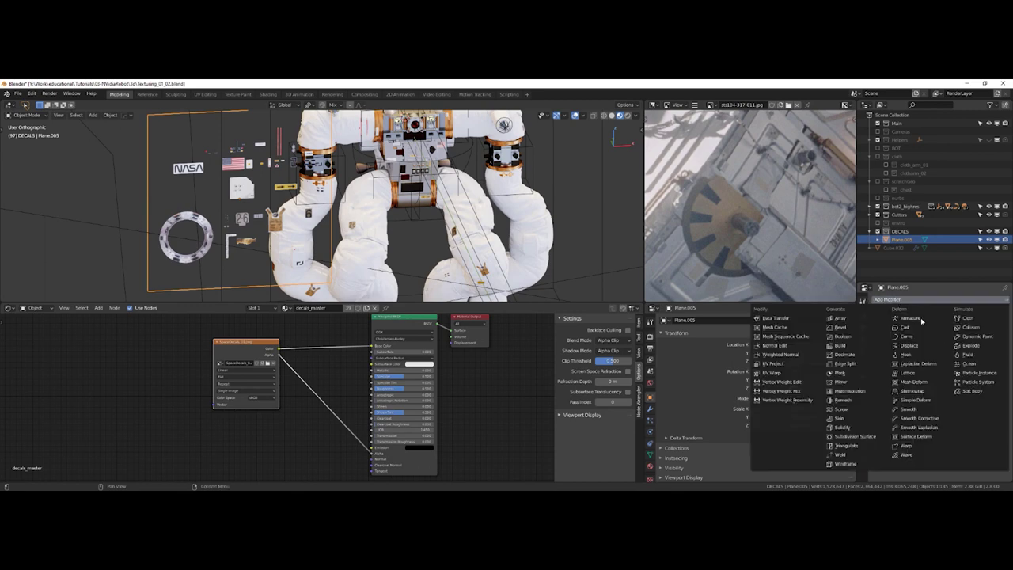
click(924, 393)
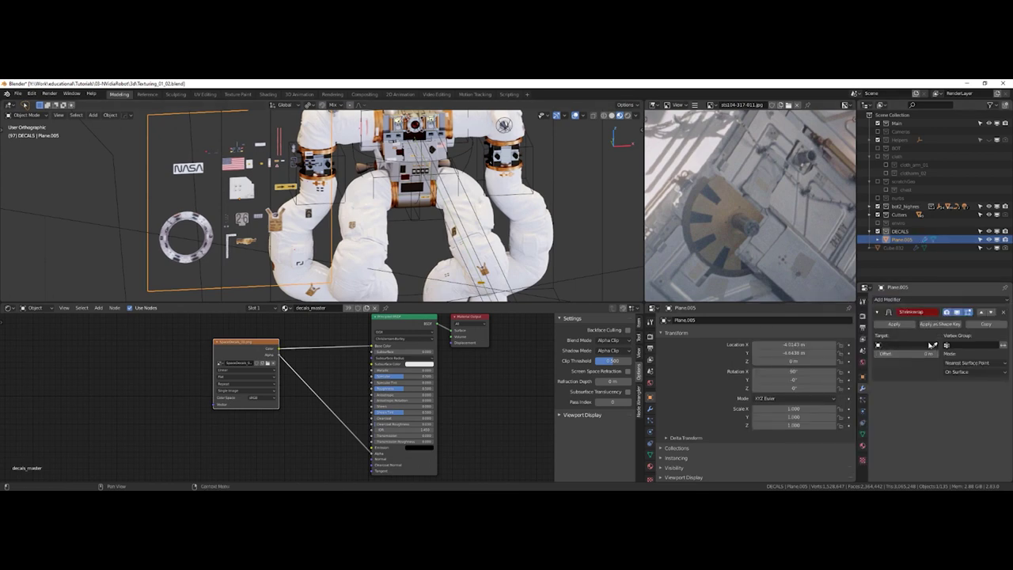
- Switch to front view, open the decal sheet for face editing and clear the face selection
key(KP_1)
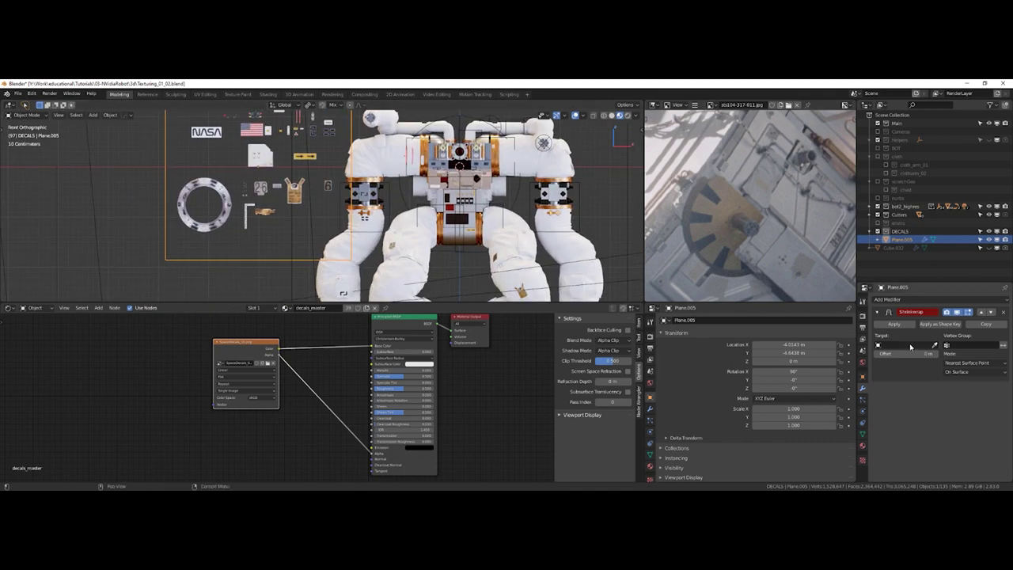
shift+middle_drag(284, 172, 372, 207)
click(261, 211)
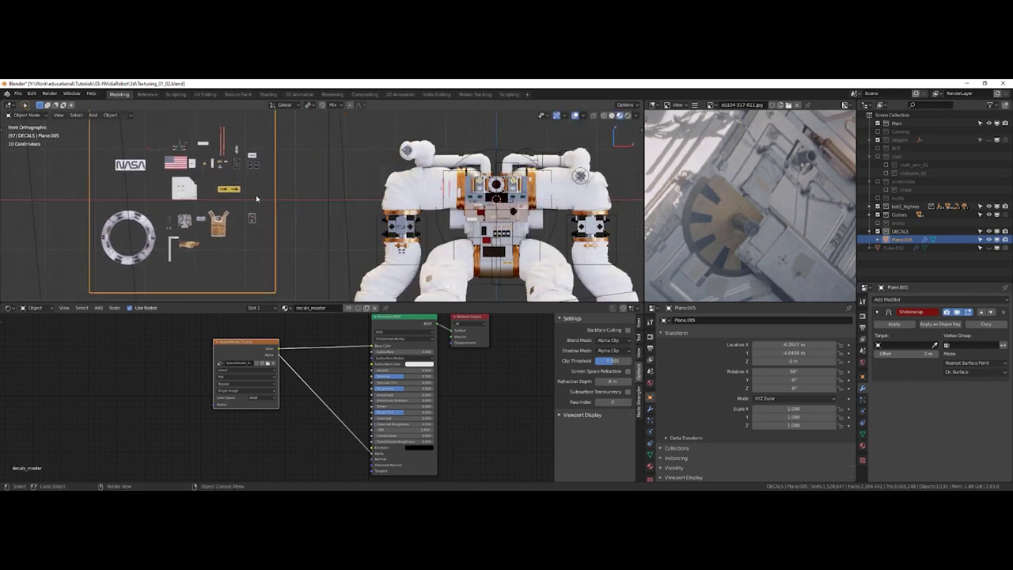
scroll(269, 210, up, 4)
key(Tab)
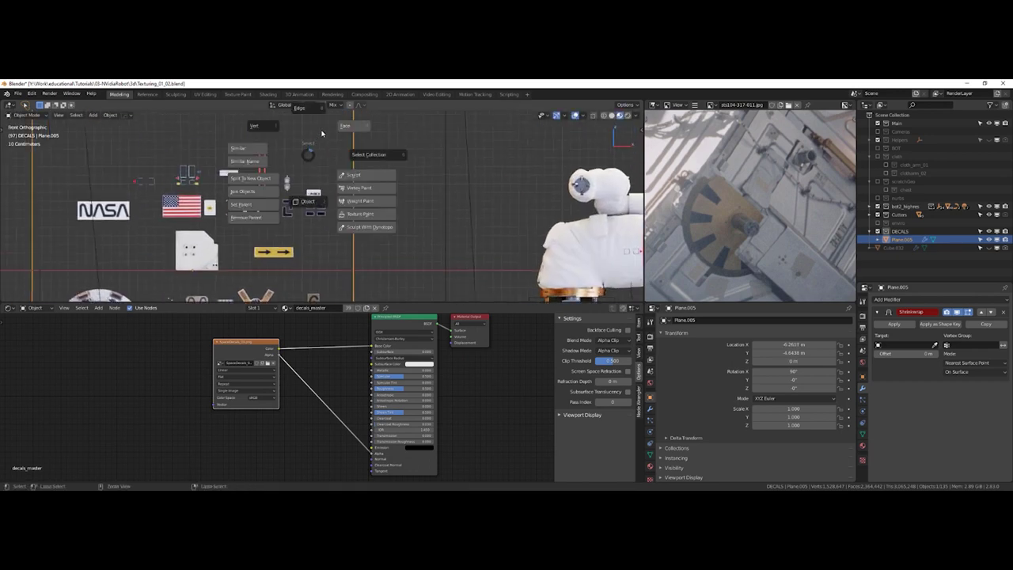
click(340, 131)
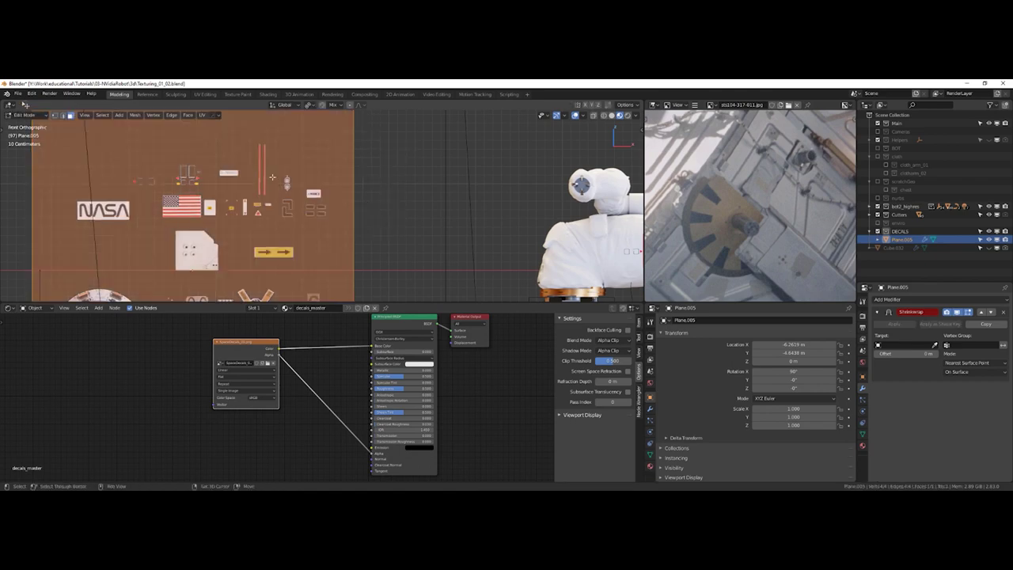
shift+middle_drag(375, 162, 435, 166)
key(alt+a)
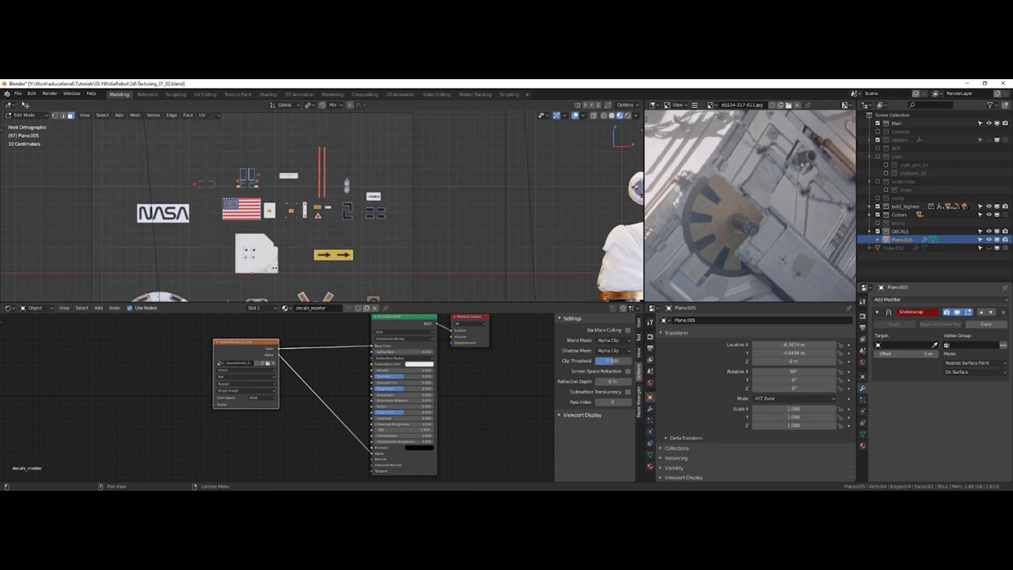
shift+middle_drag(418, 209, 601, 170)
shift+middle_drag(602, 174, 494, 166)
- Cut around the yellow double-arrow decal with the Knife tool and place a duplicate of its face just below the original
key(k)
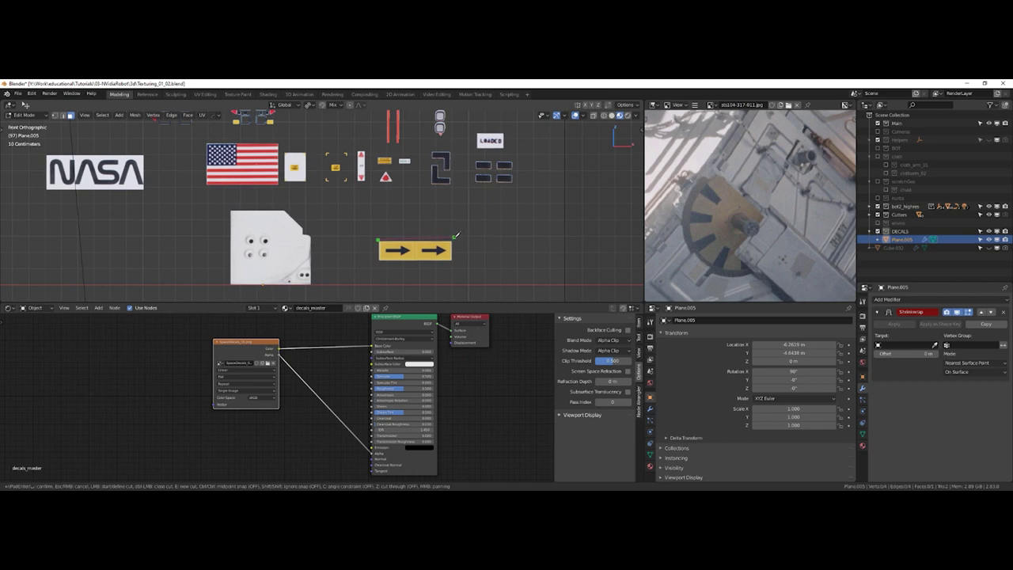
key(Escape)
key(k)
key(Return)
middle_drag(493, 249, 395, 246)
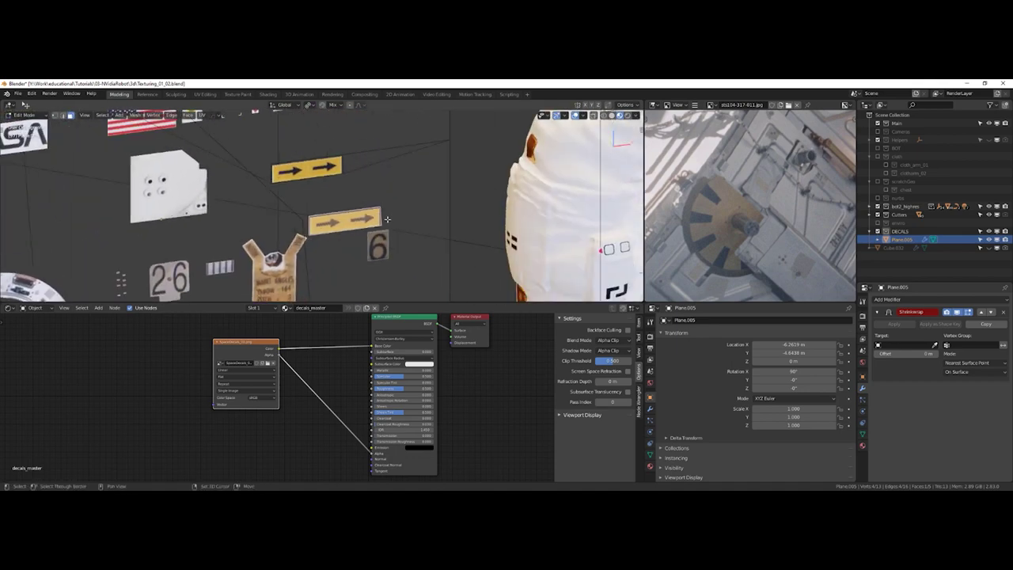
- Enlarge the 3D viewport and separate the duplicated arrow decal into its own object
drag(373, 311, 373, 448)
middle_drag(396, 301, 290, 284)
key(Tab)
click(334, 324)
middle_drag(402, 237, 326, 316)
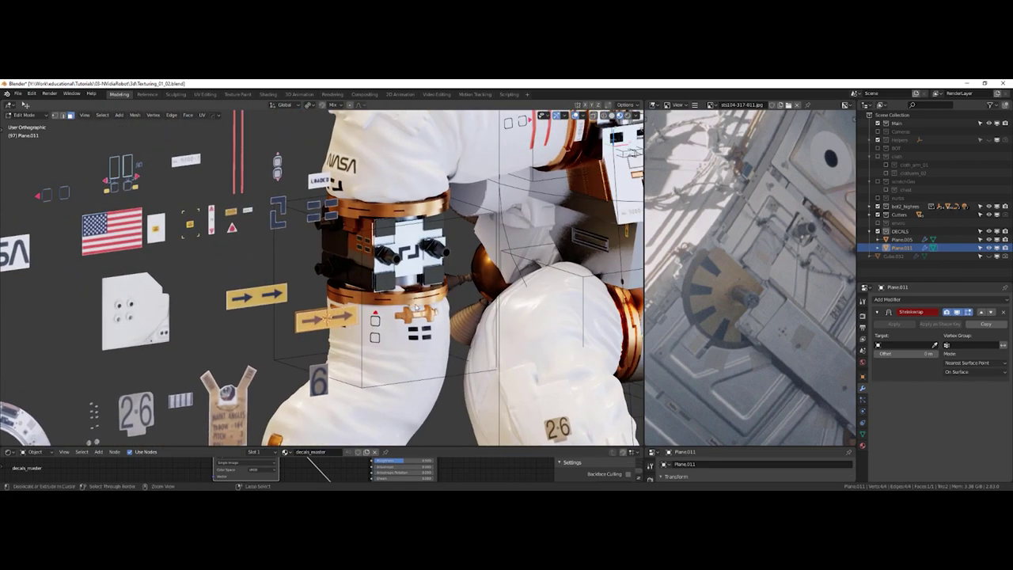
- Leave mesh editing, select the original decal sheet and rename the object decals_
key(Tab)
click(554, 277)
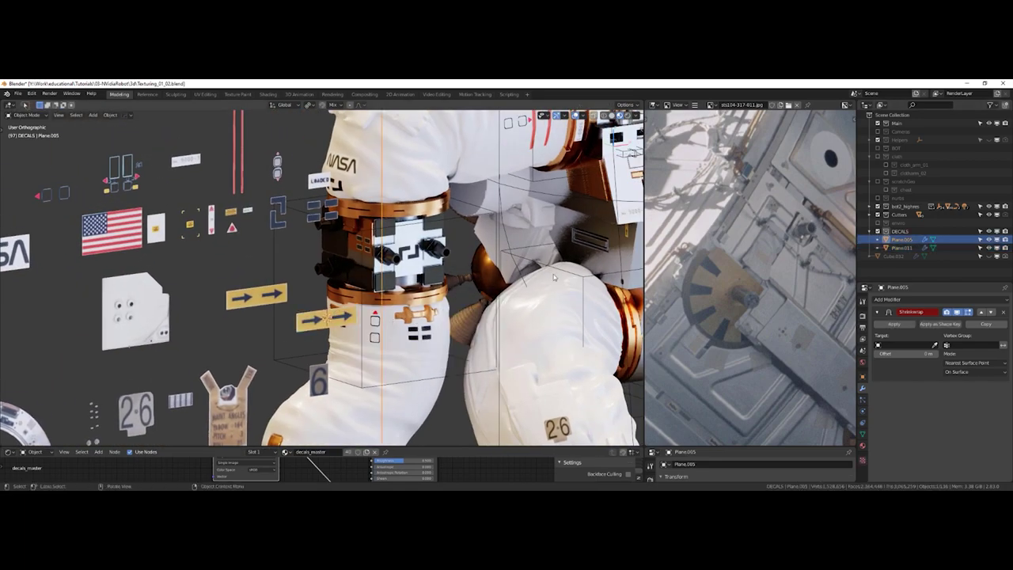
key(F2)
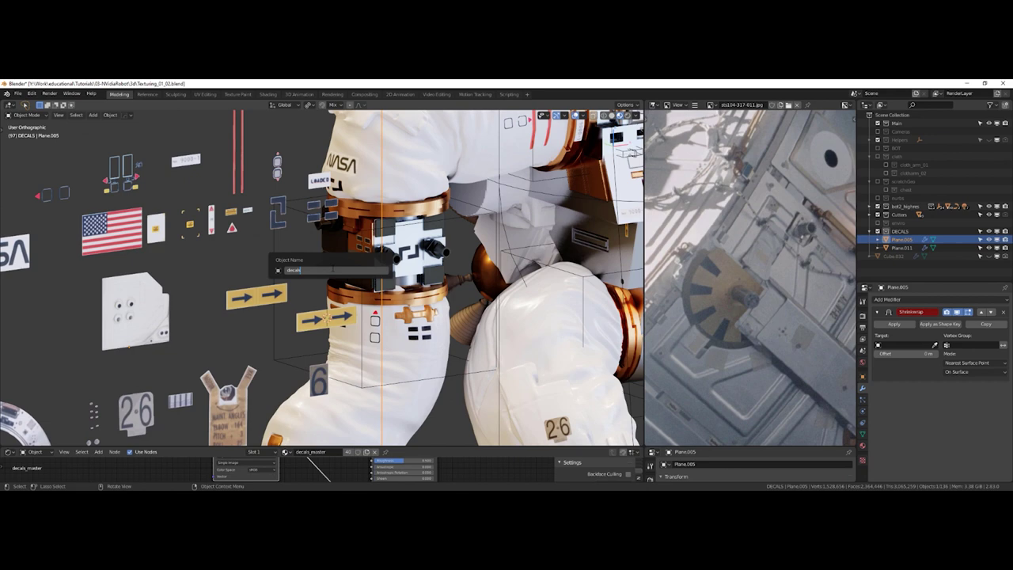
text(decals_)
key(Return)
- Subdivide the separated arrow decal's face with several cuts so it can bend over a surface
shift+middle_drag(491, 277, 543, 247)
mouse_move(423, 283)
shift+middle_down()
mouse_move(456, 275)
mouse_move(397, 294)
mouse_move(428, 290)
shift+middle_up()
click(398, 281)
key(Tab)
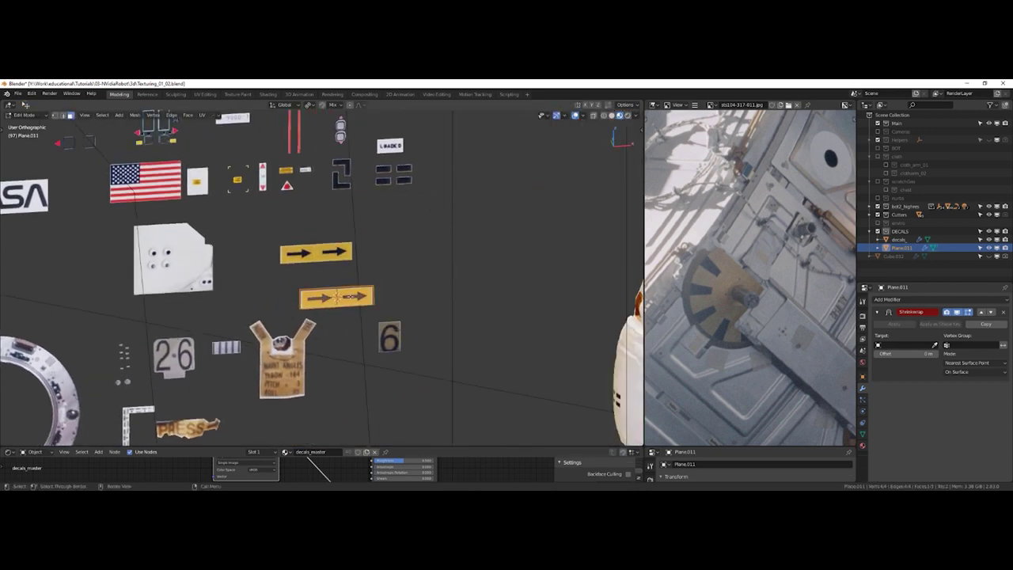
right_click(350, 298)
click(328, 310)
drag(477, 329, 480, 329)
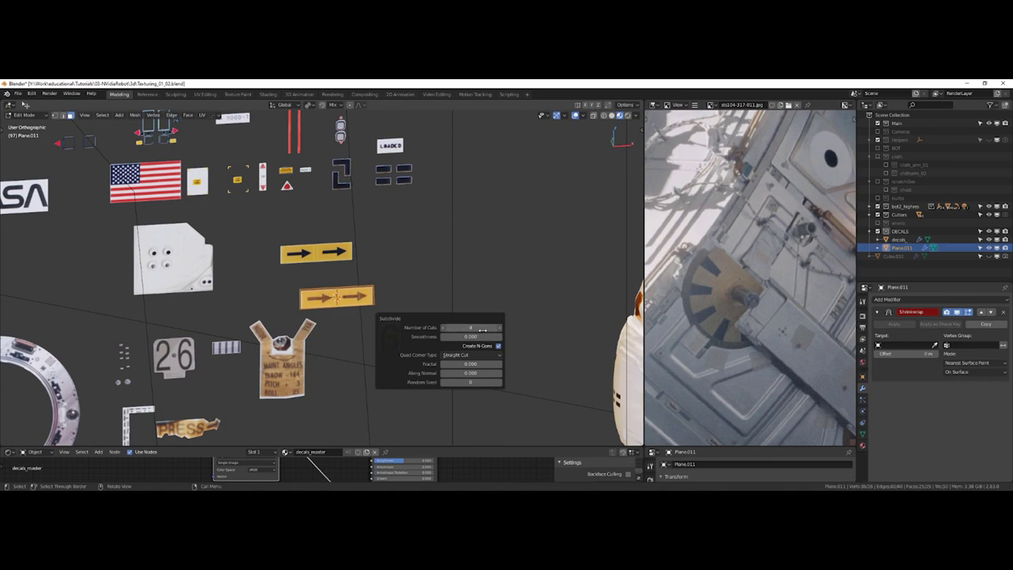
shift+middle_drag(380, 269, 241, 254)
key(F9)
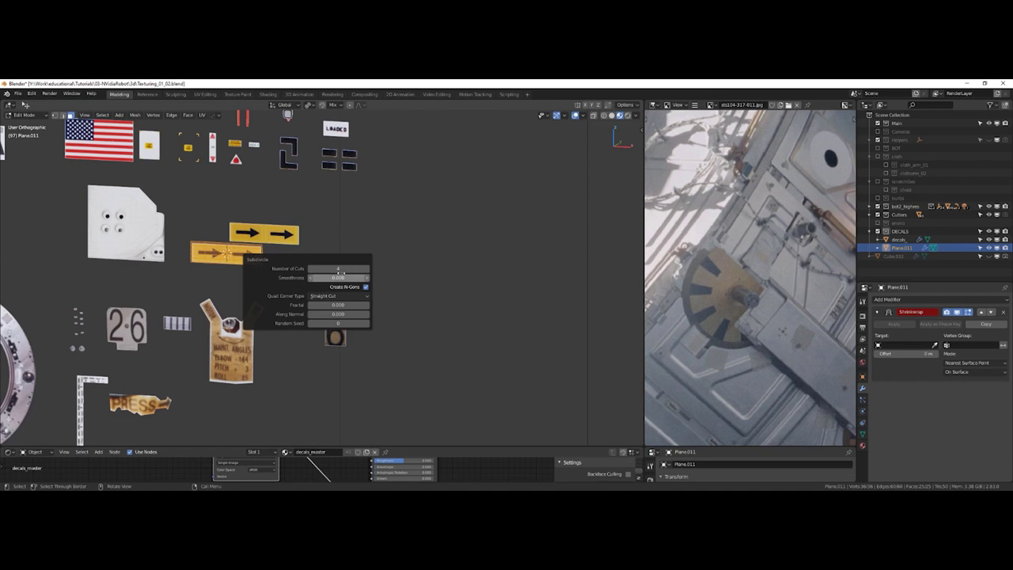
middle_drag(202, 208, 232, 210)
key(Tab)
- Examine the robot's legs and the pivot point, transform orientation and snapping options used for placing decals
shift+middle_drag(272, 315, 216, 254)
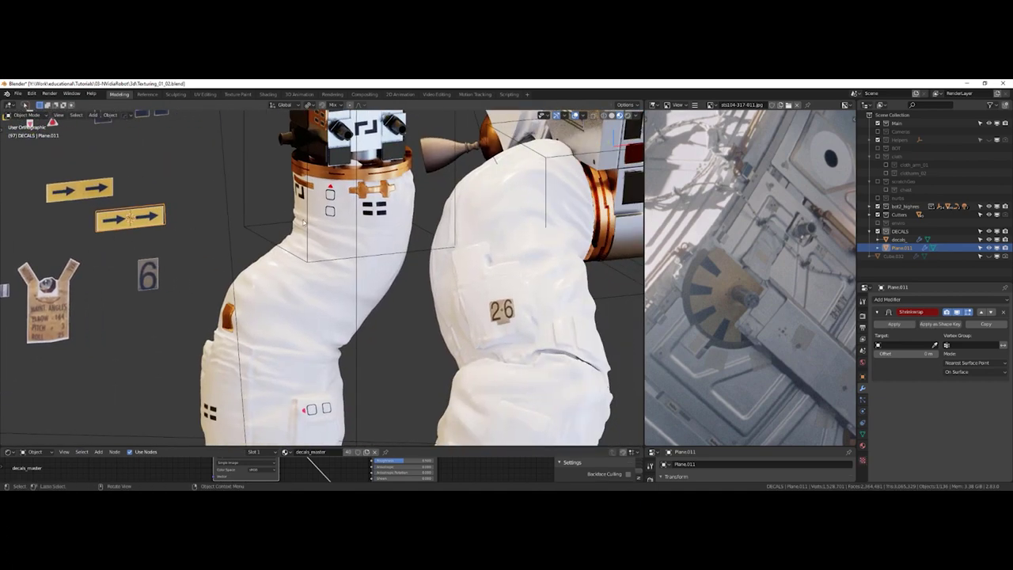
shift+middle_drag(412, 246, 359, 245)
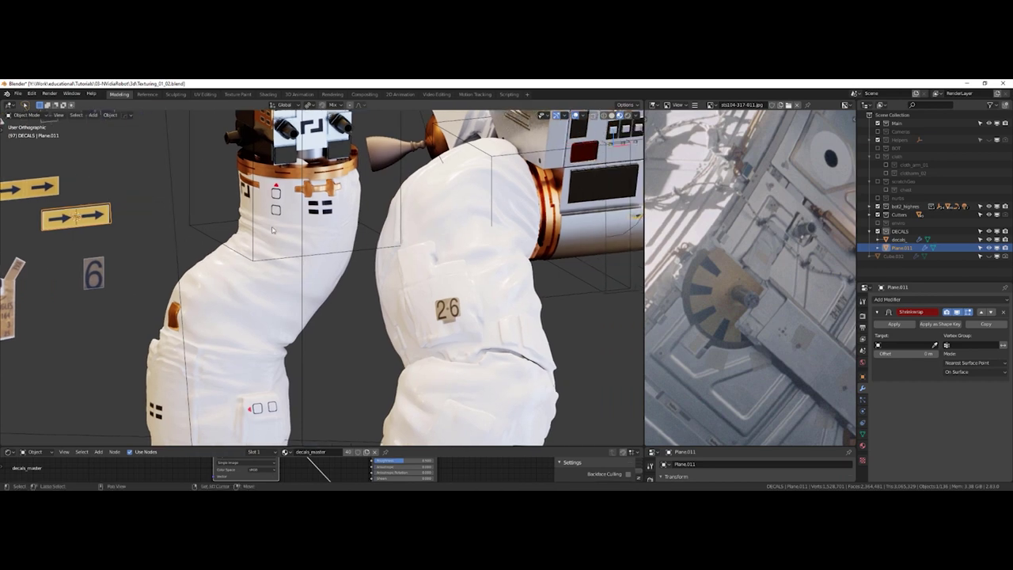
middle_drag(221, 298, 235, 298)
shift+middle_drag(358, 265, 319, 277)
middle_drag(335, 277, 307, 274)
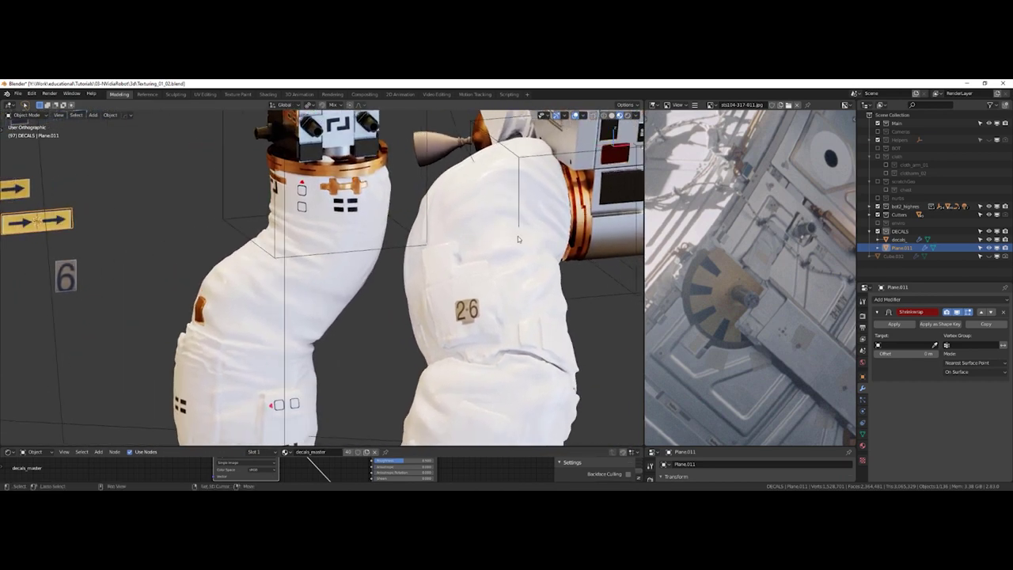
click(311, 104)
click(315, 107)
shift+middle_drag(218, 195, 251, 222)
key(shift+s)
click(239, 251)
click(308, 107)
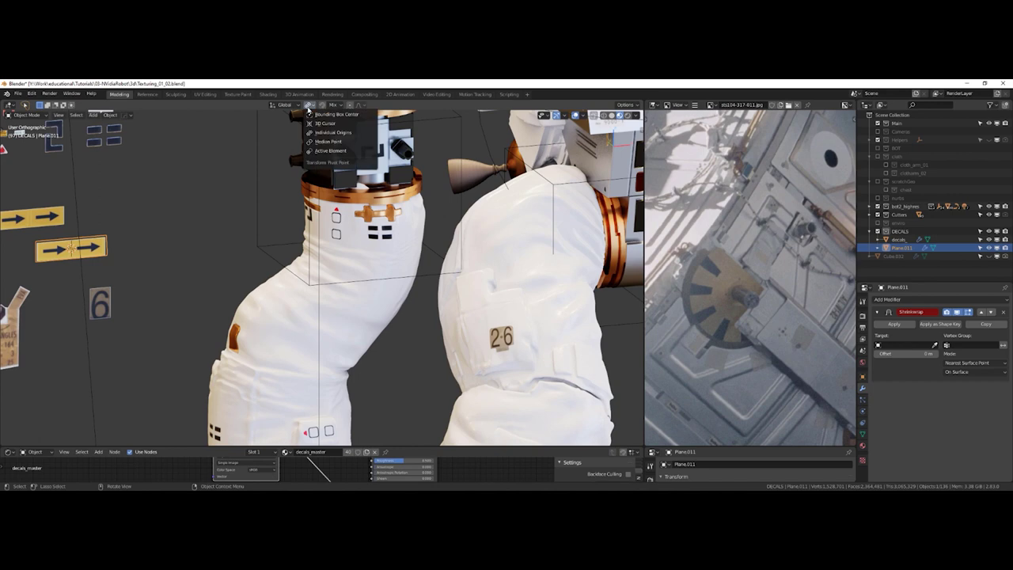
click(286, 105)
click(335, 105)
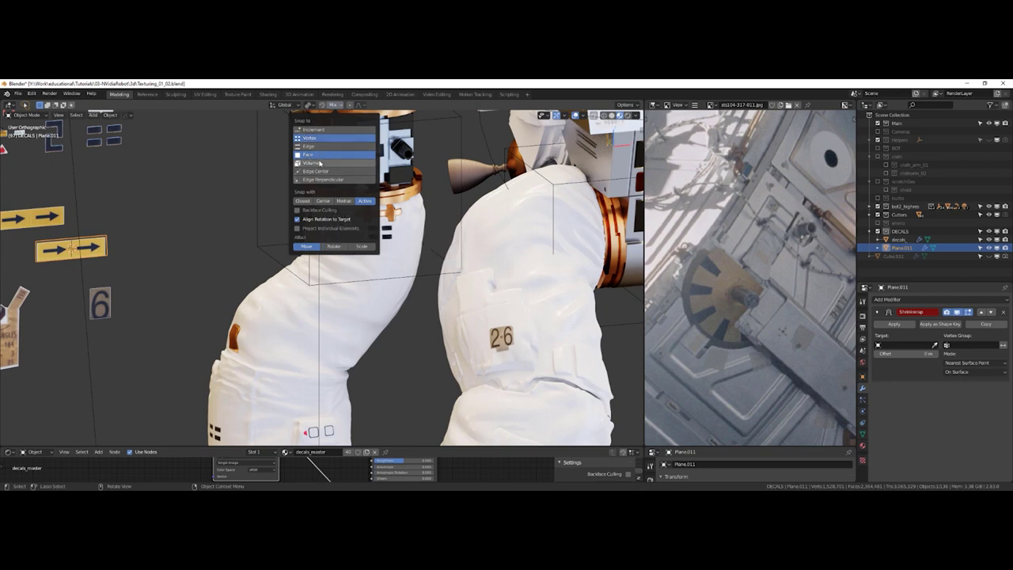
click(332, 105)
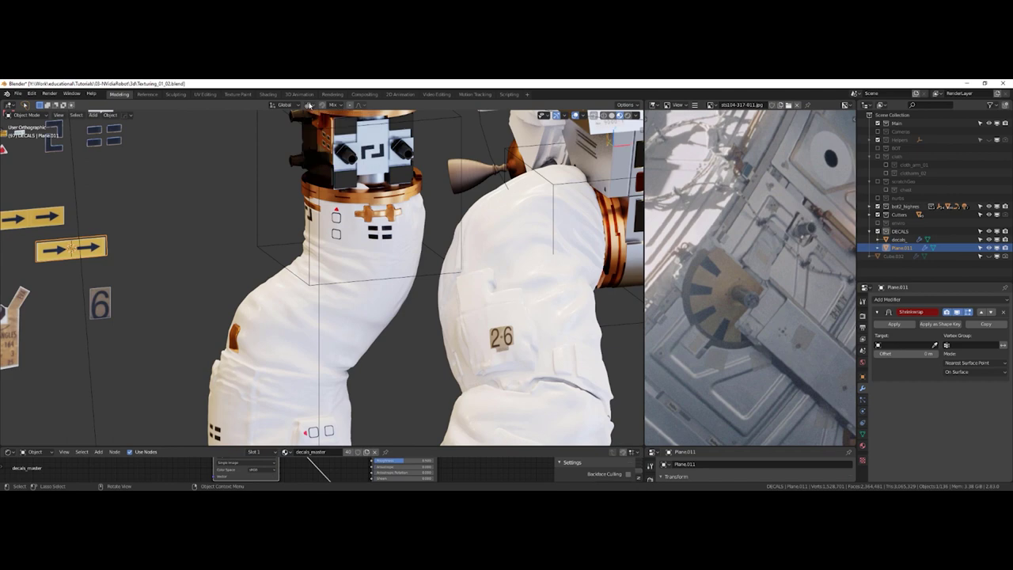
- Snap the arrow decal onto the robot's thigh above the 2-6 patch and shift it slightly along its local Z axis
key(g)
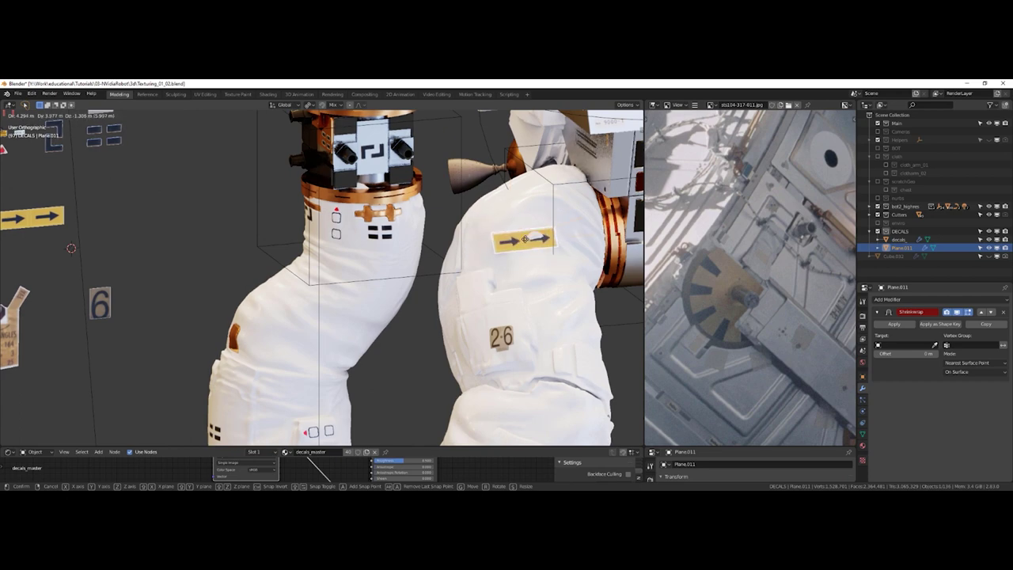
click(526, 239)
shift+middle_drag(515, 251, 419, 267)
key(g)
key(z)
key(z)
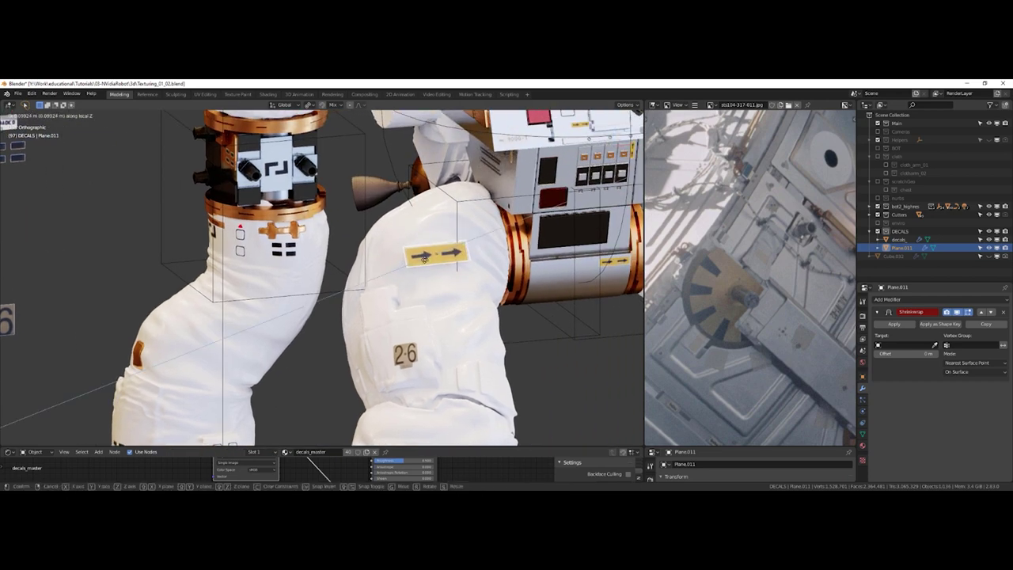
click(421, 260)
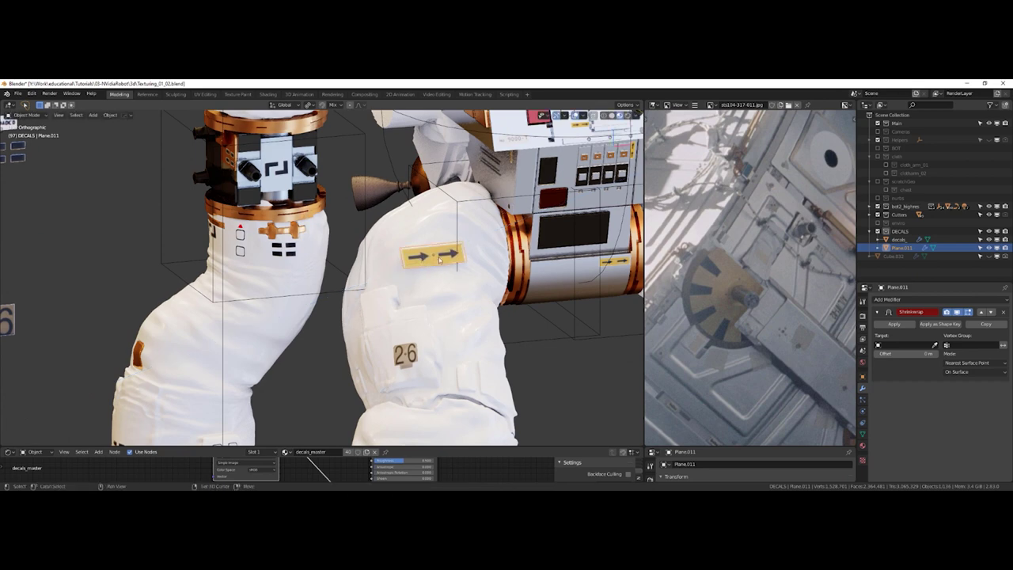
- Set the Shrinkwrap target to the leg_L.003 mesh and nudge the arrow decal across the thigh
key(KP_Decimal)
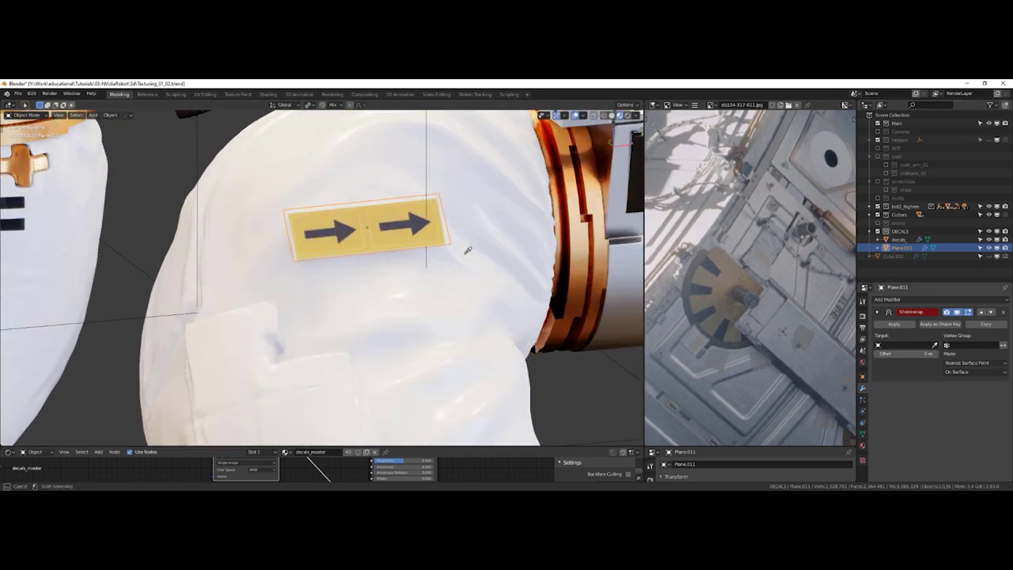
click(385, 266)
middle_drag(381, 267, 302, 258)
key(g)
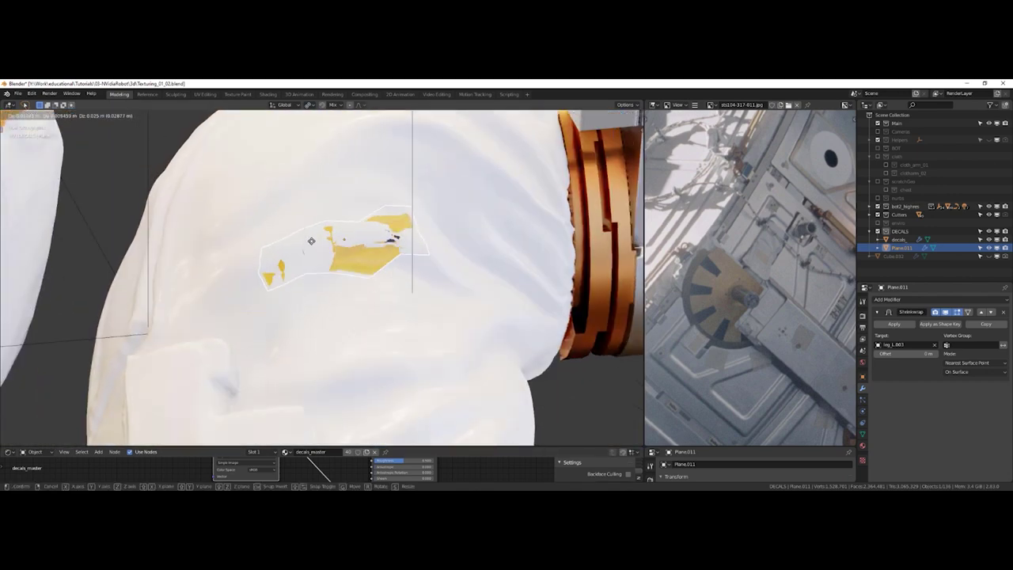
click(314, 243)
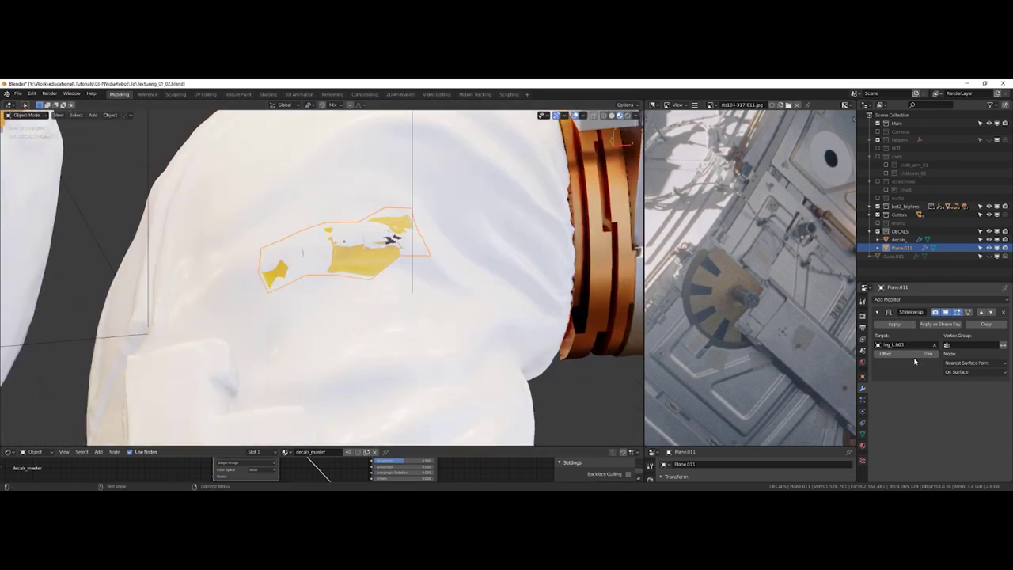
- Set the Shrinkwrap offset to about 0.0046 m, and rotate and reposition the arrow decal on the thigh
drag(915, 354, 923, 355)
key(g)
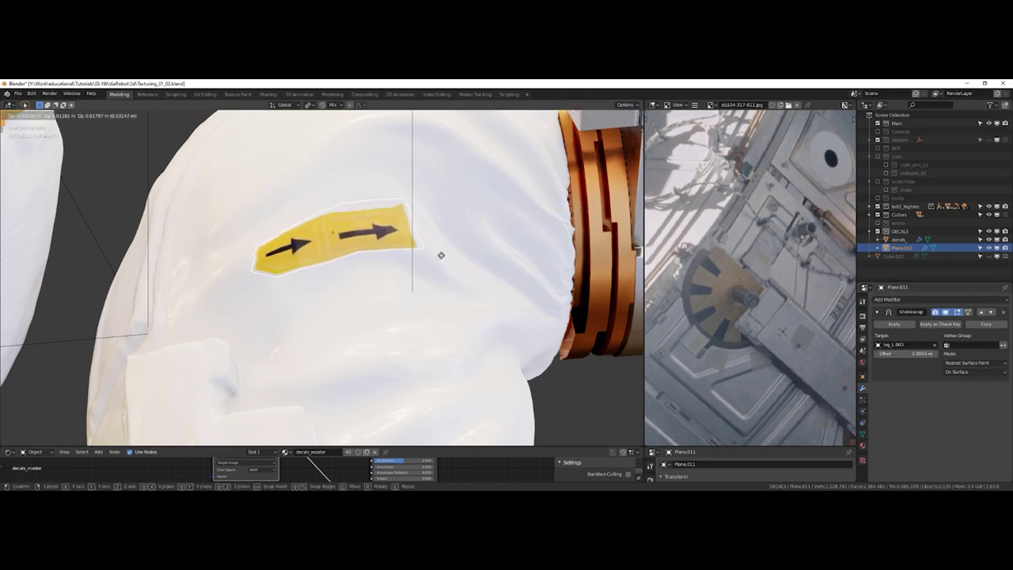
click(441, 252)
key(r)
click(561, 259)
mouse_move(378, 250)
middle_down()
mouse_move(418, 247)
mouse_move(372, 244)
middle_up()
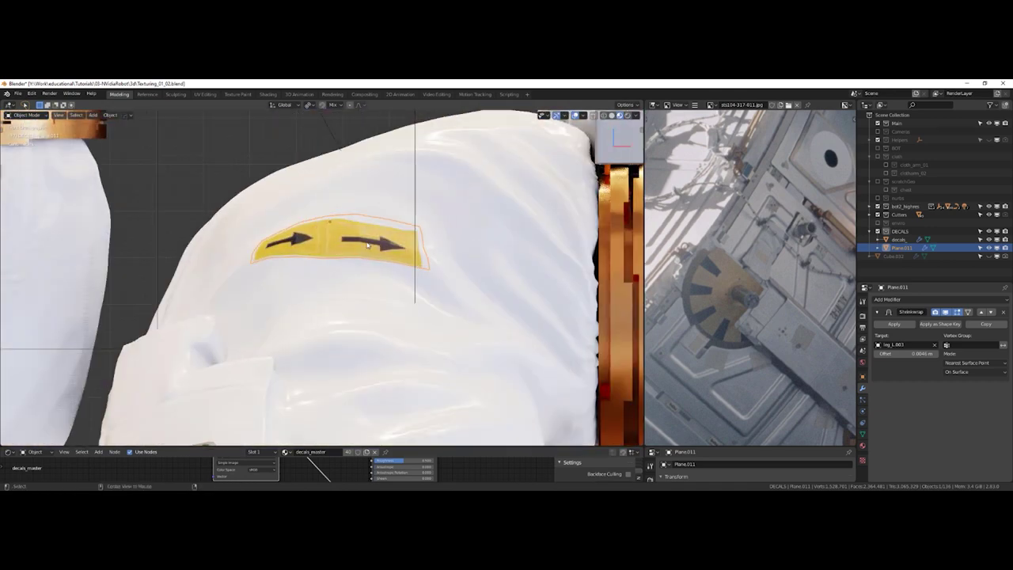
key(g)
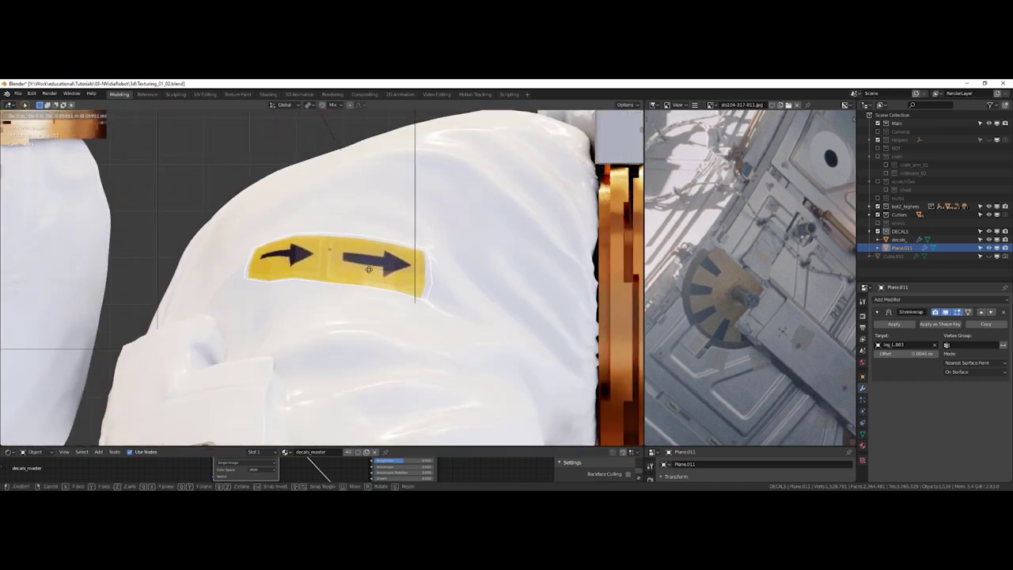
click(370, 270)
- Subdivide the arrow decal's mesh again into a denser grid and return to object editing
right_drag(380, 226, 365, 274)
right_click(367, 257)
click(366, 258)
key(F9)
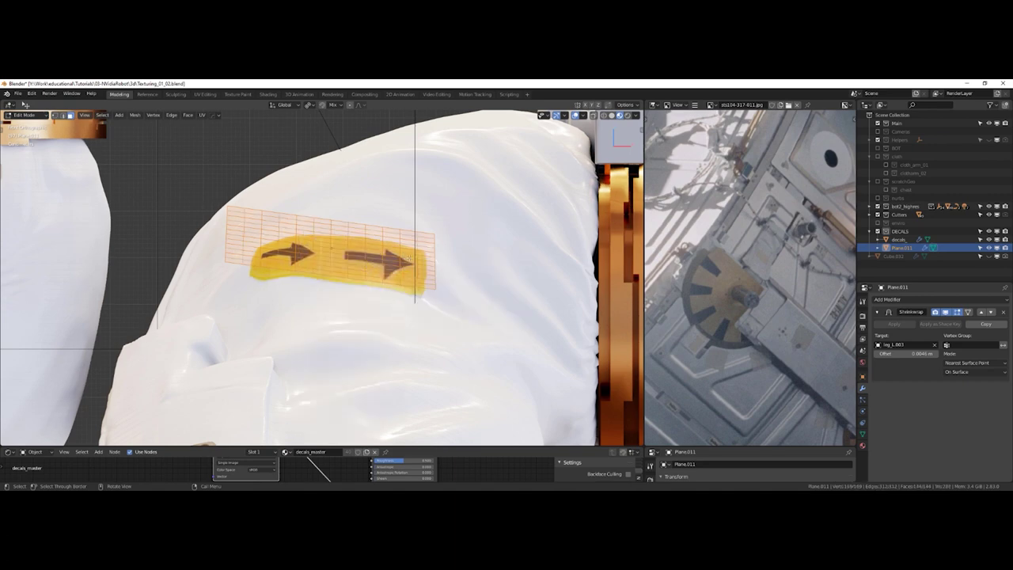
key(F9)
click(531, 272)
key(KP_7)
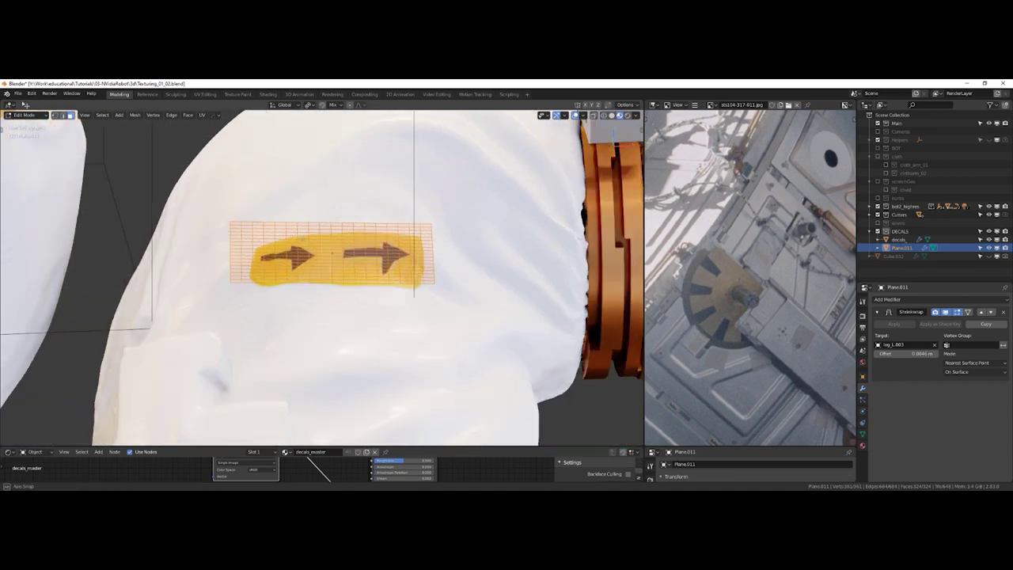
key(Tab)
- Scale the arrow decal down and move it lower on the thigh, towards the 2-6 patch
middle_drag(312, 312, 356, 281)
key(g)
key(s)
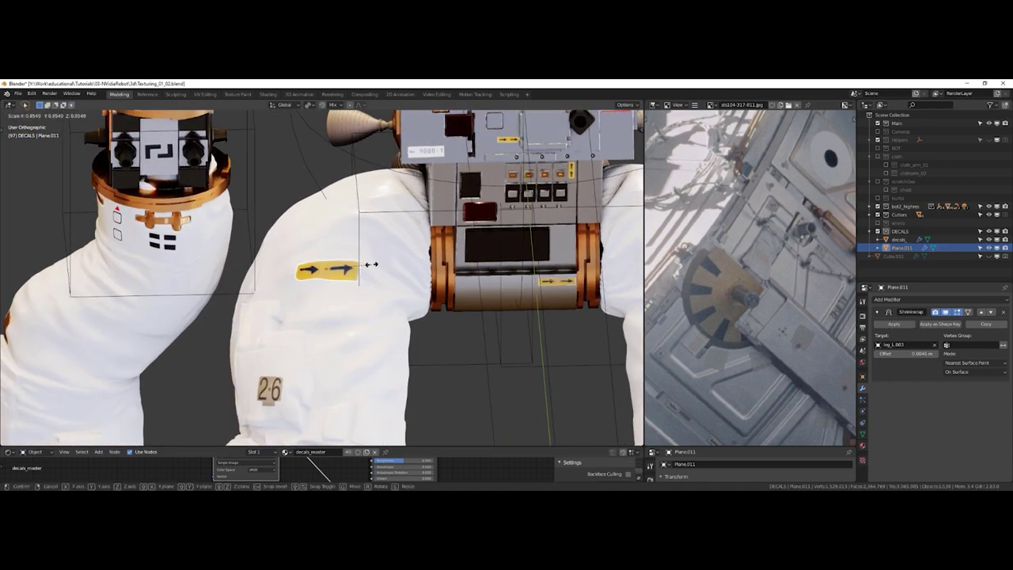
key(g)
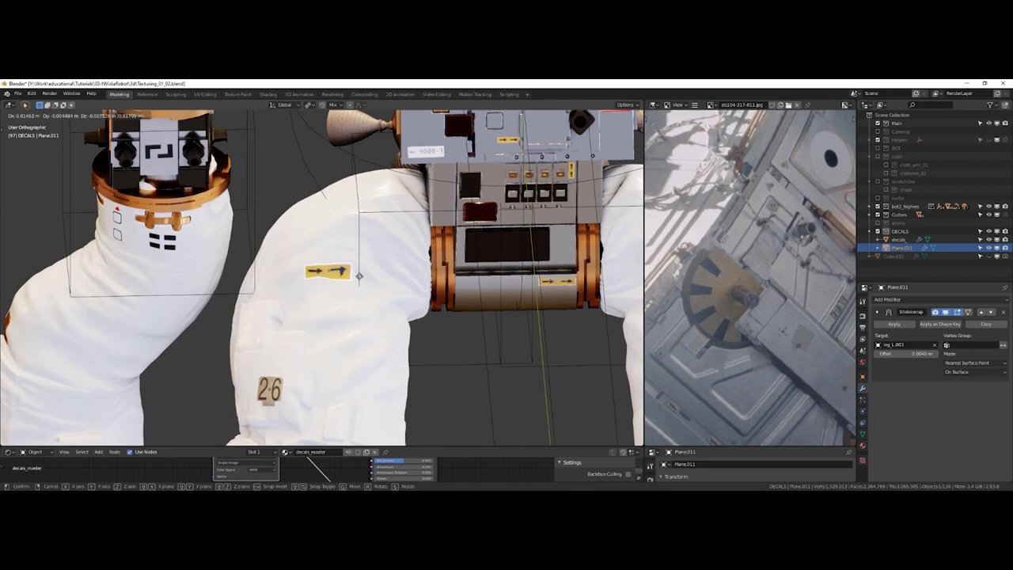
click(372, 291)
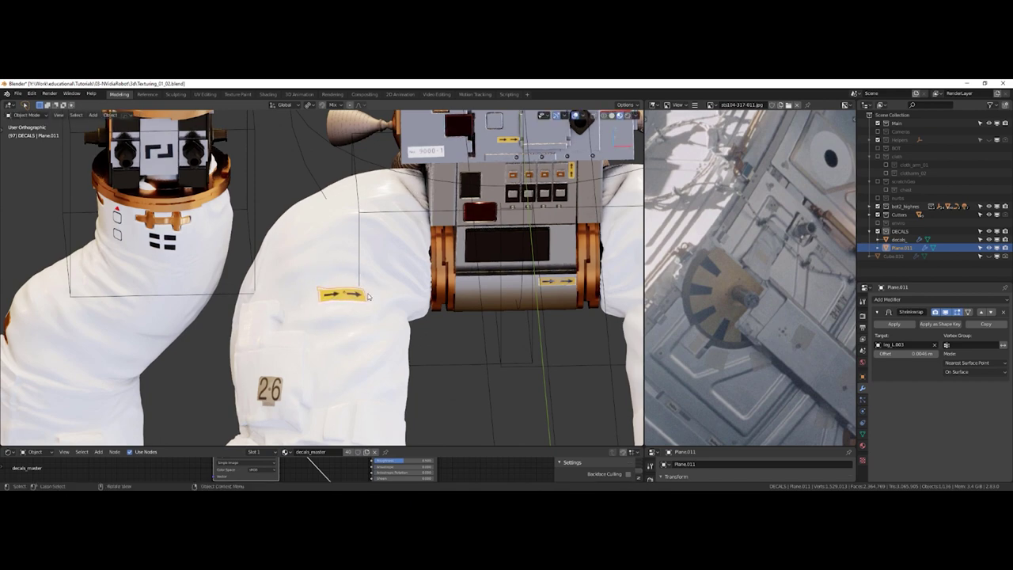
- Fine-tune the arrow decal's position and size up close, and check its placement against the whole robot
scroll(371, 293, up, 3)
middle_drag(370, 321, 402, 320)
key(g)
click(406, 319)
key(s)
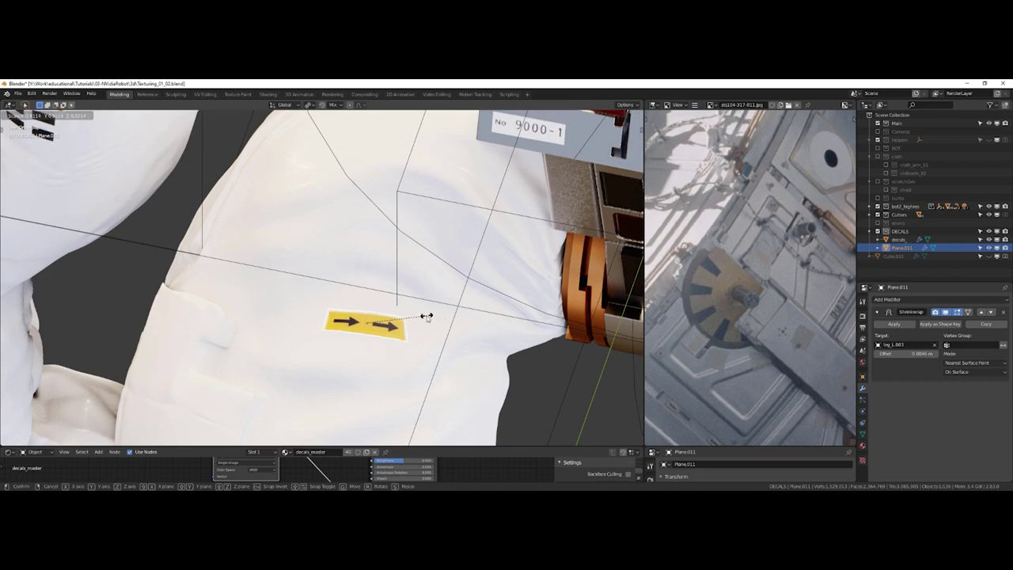
click(427, 316)
scroll(420, 317, down, 6)
middle_drag(393, 318, 365, 278)
scroll(444, 295, up, 1)
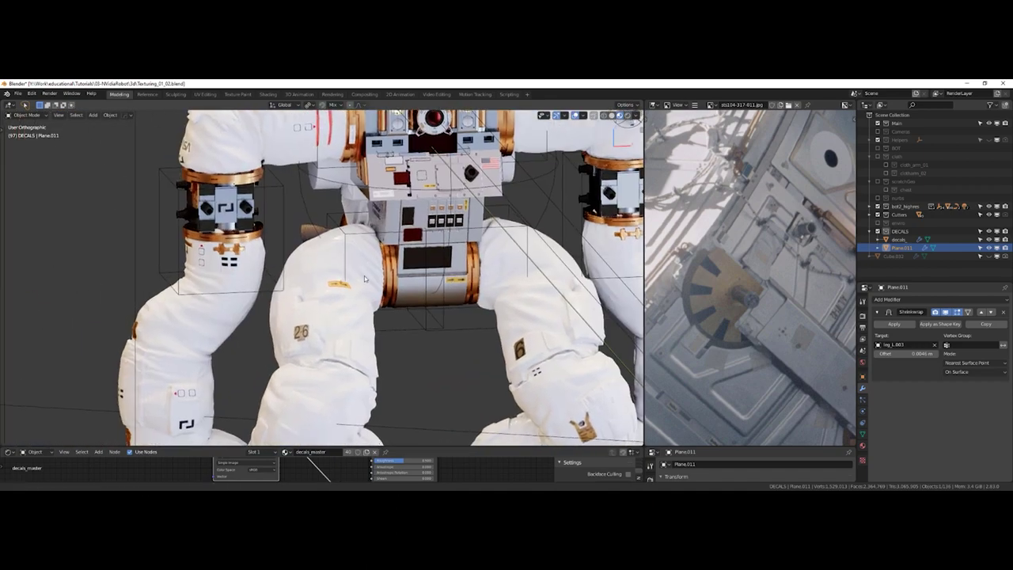
- Examine the arrow decal on the thigh up close and from several angles against the other leg decals
scroll(239, 289, up, 4)
middle_drag(164, 204, 209, 195)
scroll(150, 193, up, 2)
shift+middle_drag(145, 192, 306, 259)
scroll(287, 258, up, 2)
scroll(365, 255, down, 3)
middle_drag(306, 259, 261, 166)
middle_drag(261, 165, 293, 170)
scroll(436, 307, down, 1)
shift+middle_drag(435, 306, 515, 306)
middle_drag(320, 235, 419, 255)
scroll(503, 242, down, 3)
middle_drag(237, 238, 291, 252)
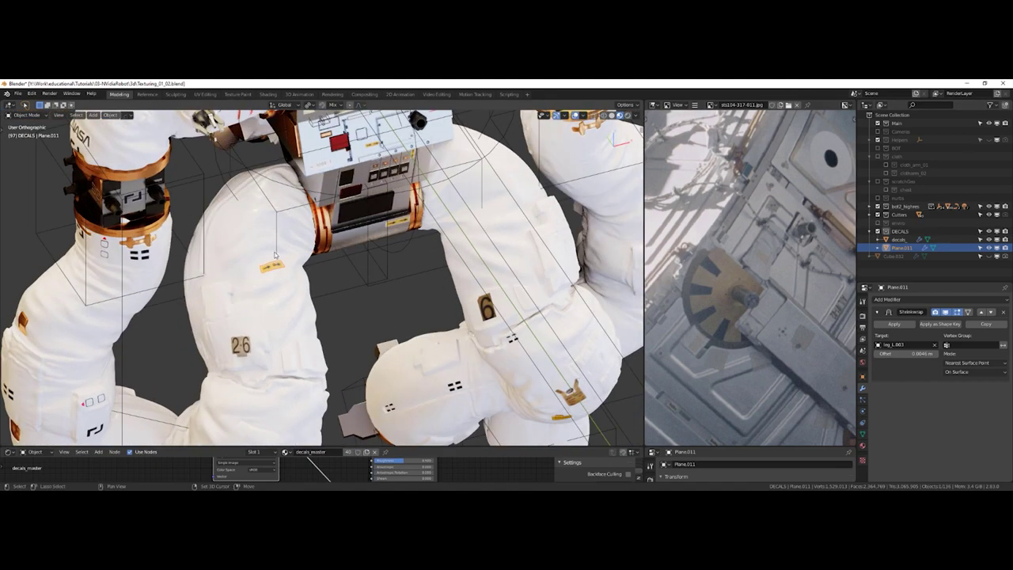
scroll(274, 273, up, 4)
shift+middle_drag(150, 167, 171, 188)
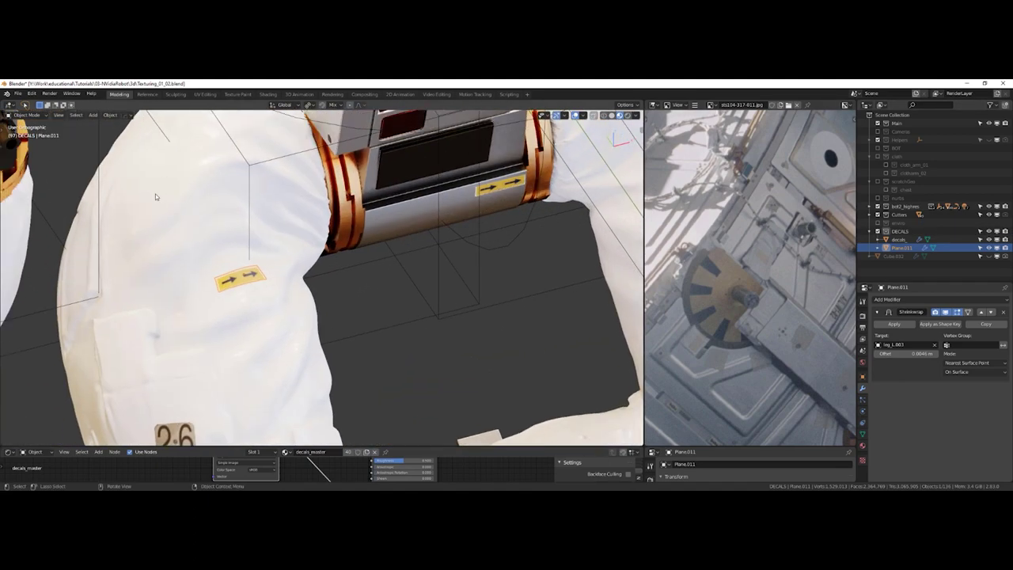
scroll(171, 238, down, 4)
shift+middle_drag(173, 251, 267, 231)
middle_drag(304, 268, 314, 226)
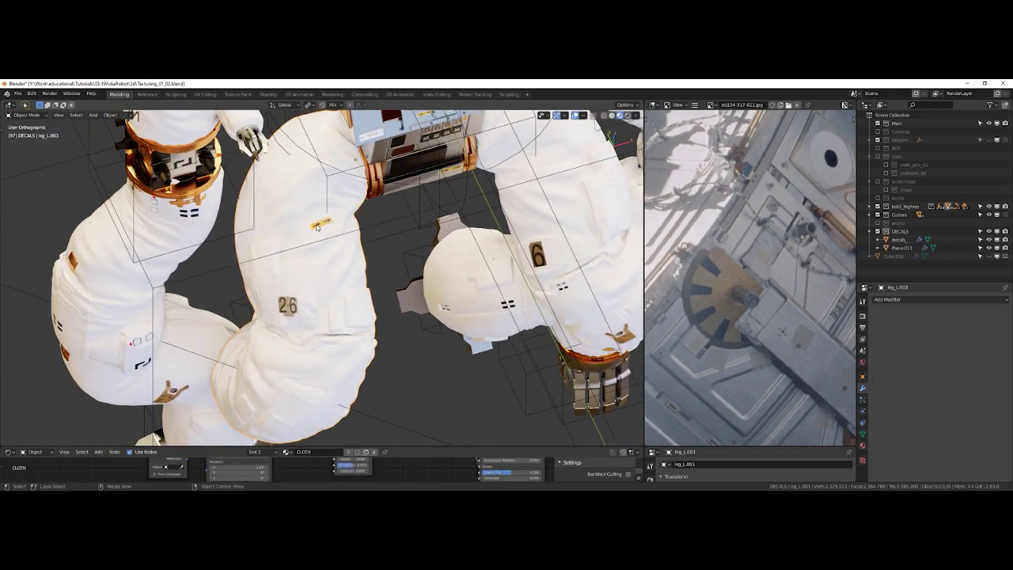
- Try parenting the arrow decal to the leg mesh, and test-move the leg
click(282, 215)
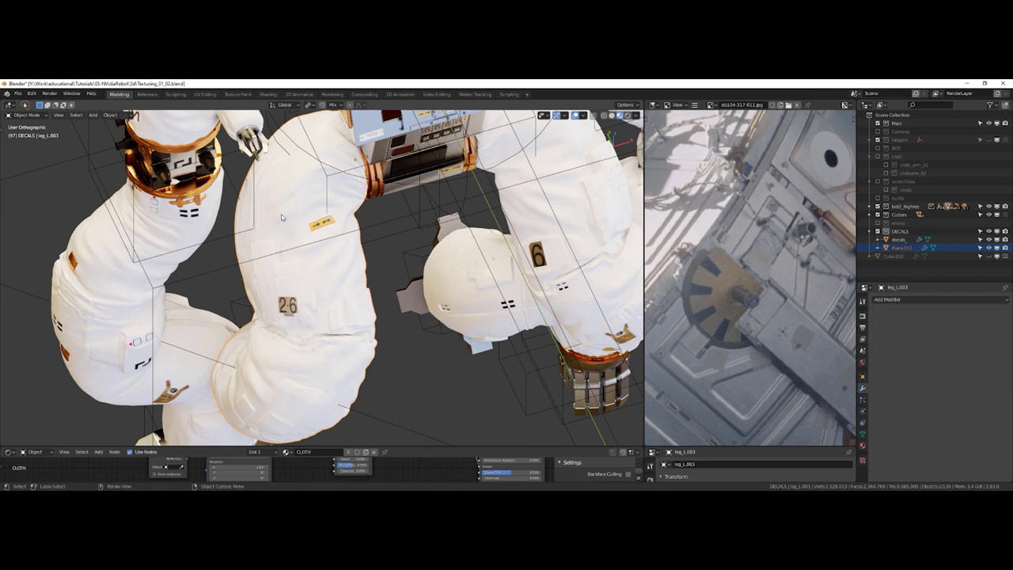
key(ctrl+p)
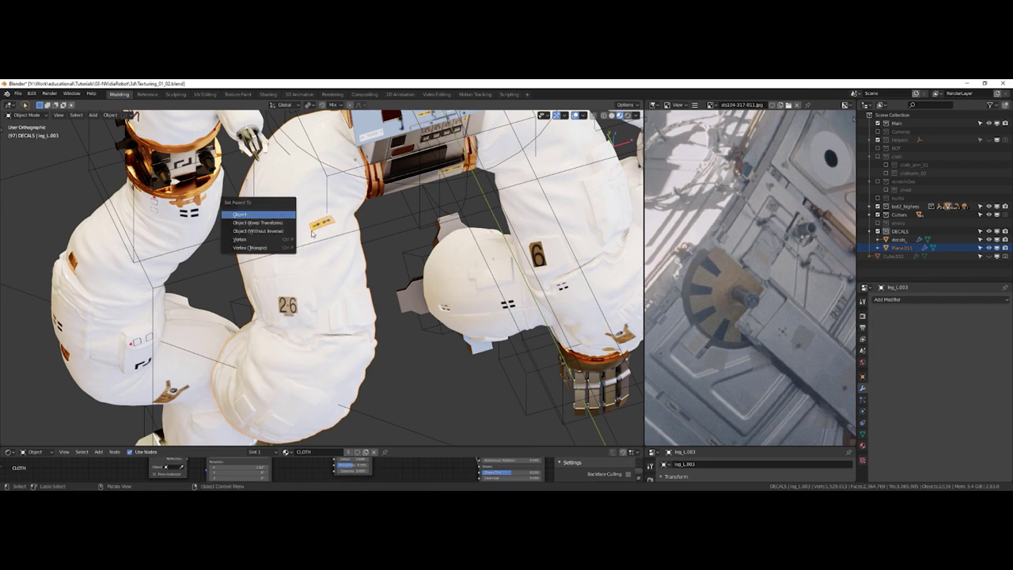
key(Escape)
click(297, 207)
click(285, 198)
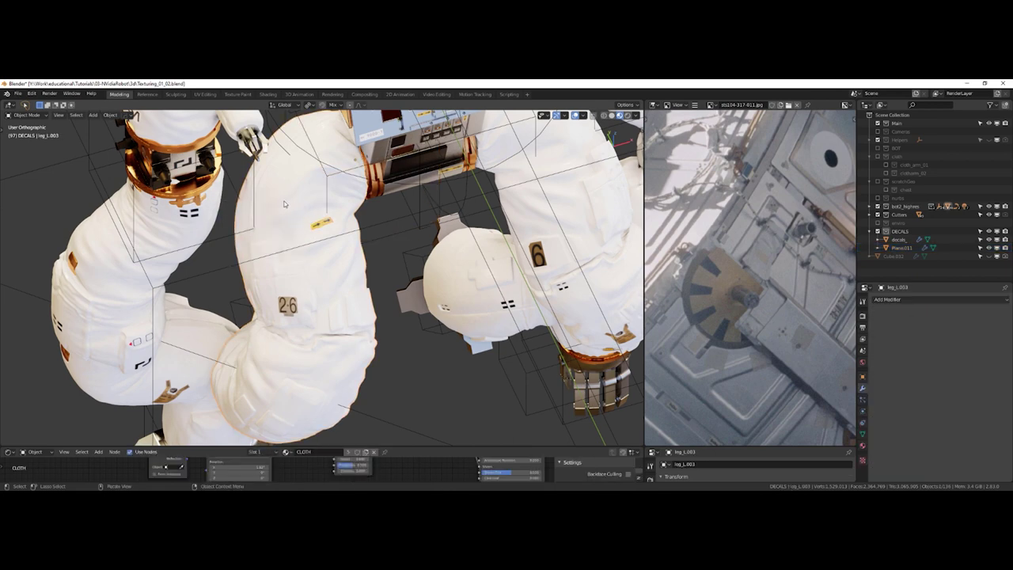
key(g)
right_click(294, 232)
- Check the placement of the decals on both legs and across the whole front of the robot
scroll(308, 239, up, 3)
middle_drag(309, 199, 342, 184)
shift+middle_drag(342, 184, 298, 231)
mouse_move(267, 246)
middle_down()
mouse_move(369, 212)
mouse_move(278, 237)
middle_up()
scroll(368, 212, down, 4)
middle_drag(258, 329, 266, 309)
middle_drag(315, 394, 221, 278)
scroll(241, 289, up, 2)
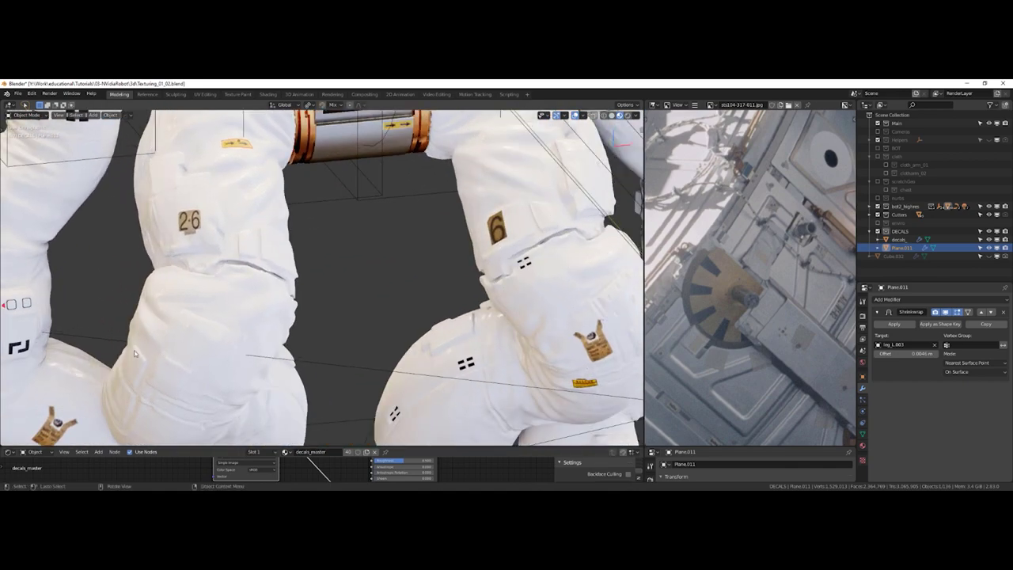
scroll(178, 275, down, 6)
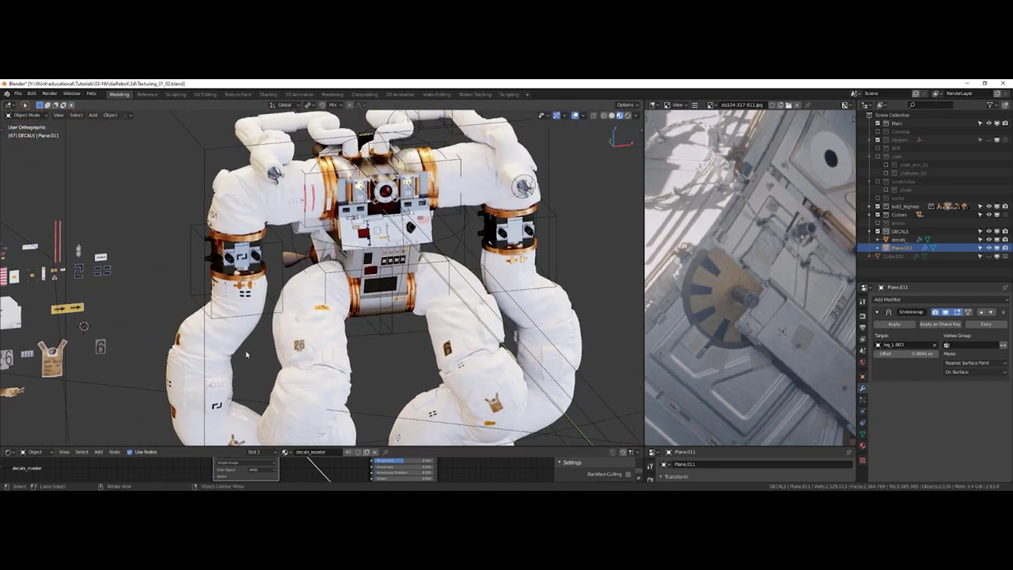
shift+middle_drag(339, 208, 255, 257)
scroll(318, 261, up, 3)
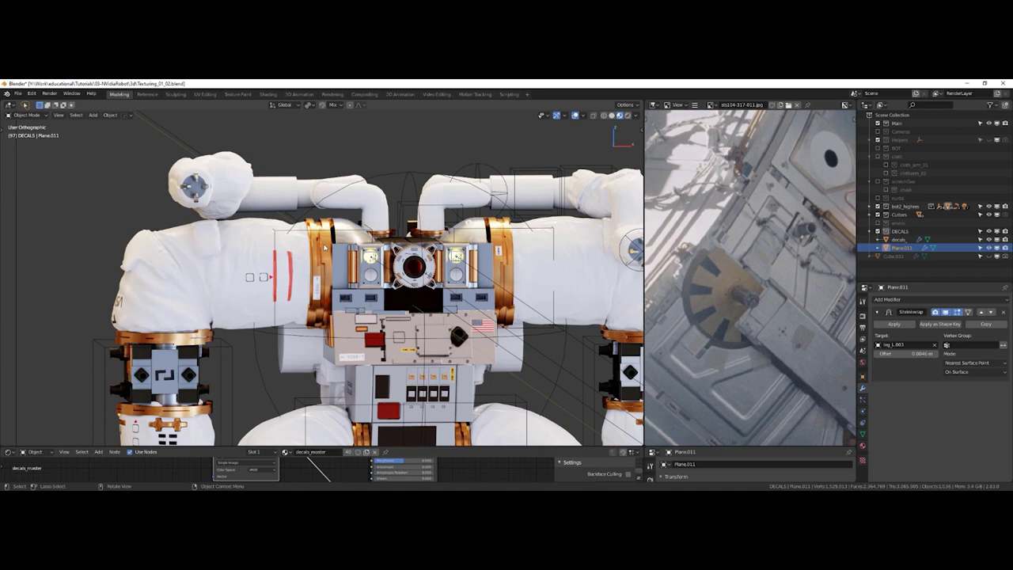
- Examine the decals and metal parts around the chest panel, shoulder ring and camera eye up close
click(388, 268)
scroll(368, 267, up, 2)
scroll(369, 267, up, 2)
middle_drag(368, 267, 389, 286)
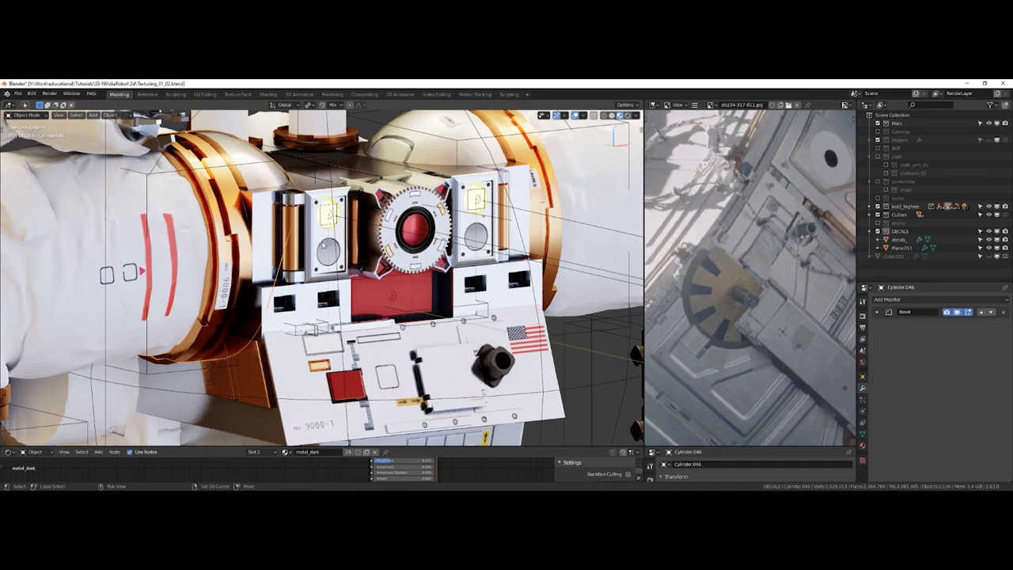
shift+middle_drag(303, 212, 319, 250)
scroll(317, 250, up, 4)
scroll(241, 257, down, 2)
middle_drag(240, 257, 273, 285)
shift+middle_drag(257, 207, 378, 251)
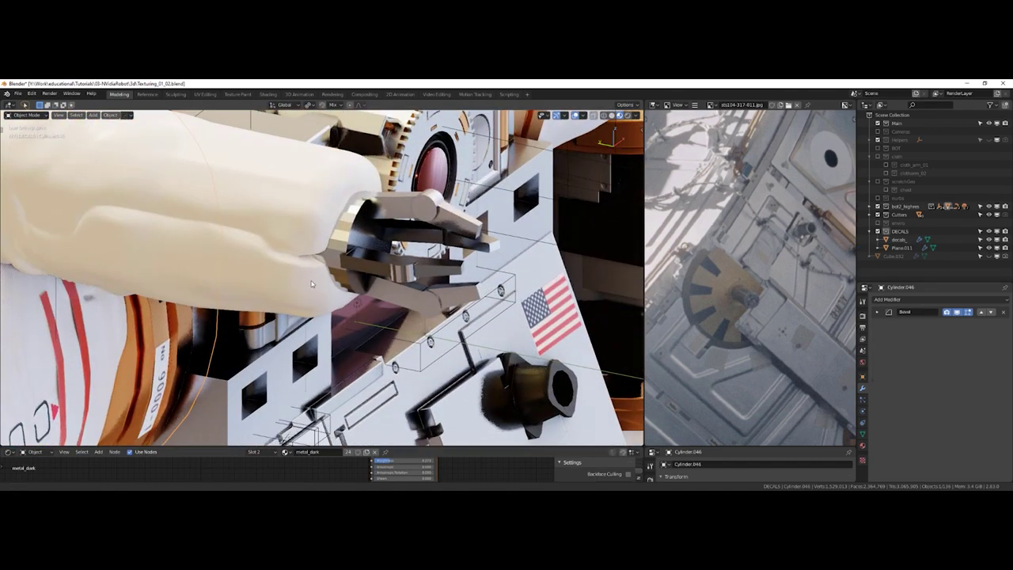
- Select the small hand's gripper fingers and examine their metal_dark material nodes in an enlarged shader editor
click(441, 218)
scroll(353, 243, up, 6)
shift+middle_drag(428, 225, 348, 301)
drag(289, 448, 288, 292)
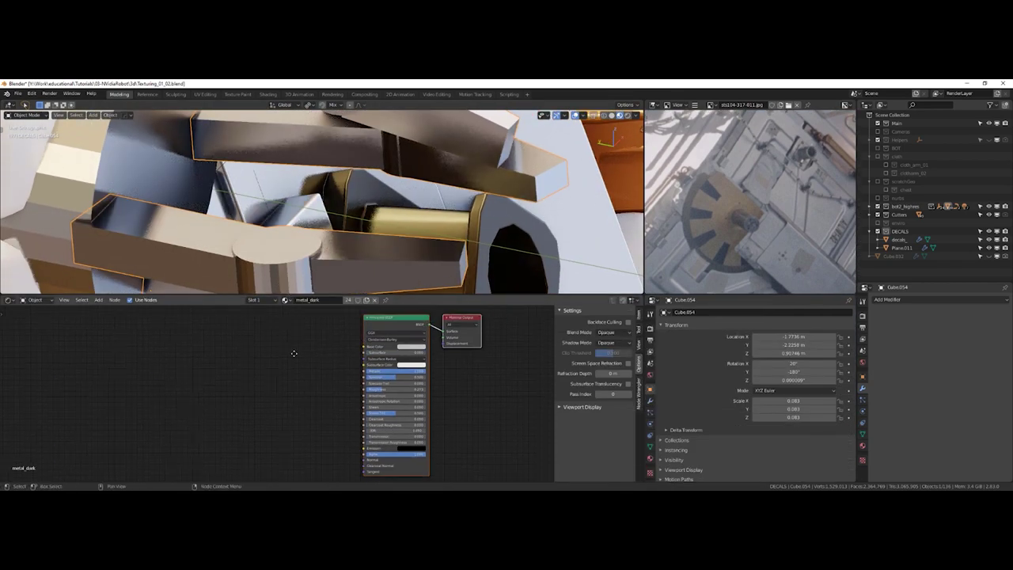
middle_drag(391, 382, 330, 407)
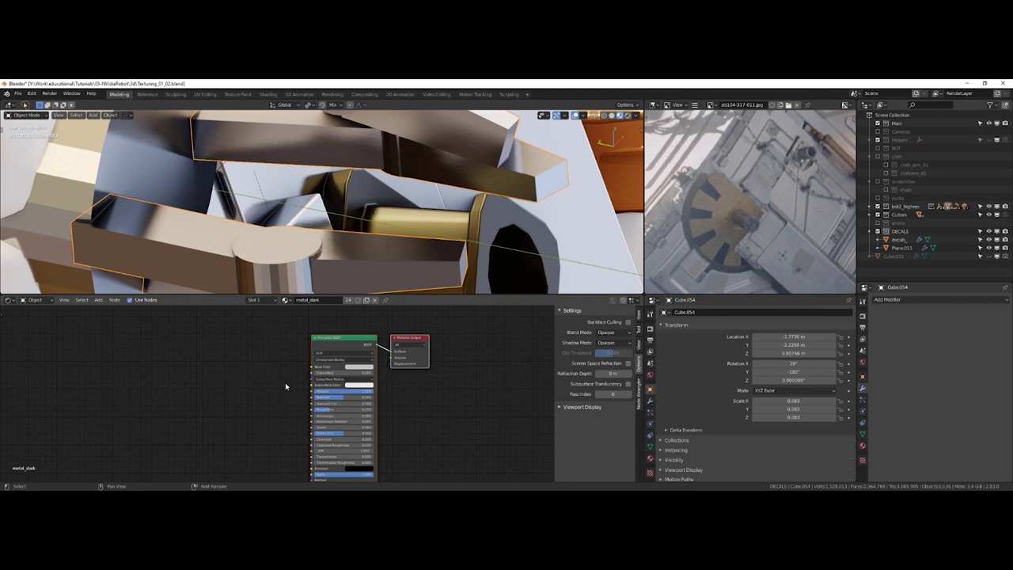
- Hide the viewport overlays, shrink the shader editor and bring the whole robot into view
mouse_move(364, 269)
middle_down()
mouse_move(366, 233)
mouse_move(365, 260)
middle_up()
scroll(366, 235, down, 5)
scroll(365, 260, down, 10)
key(z)
click(434, 227)
drag(410, 295, 412, 391)
scroll(378, 302, down, 5)
middle_drag(364, 293, 357, 252)
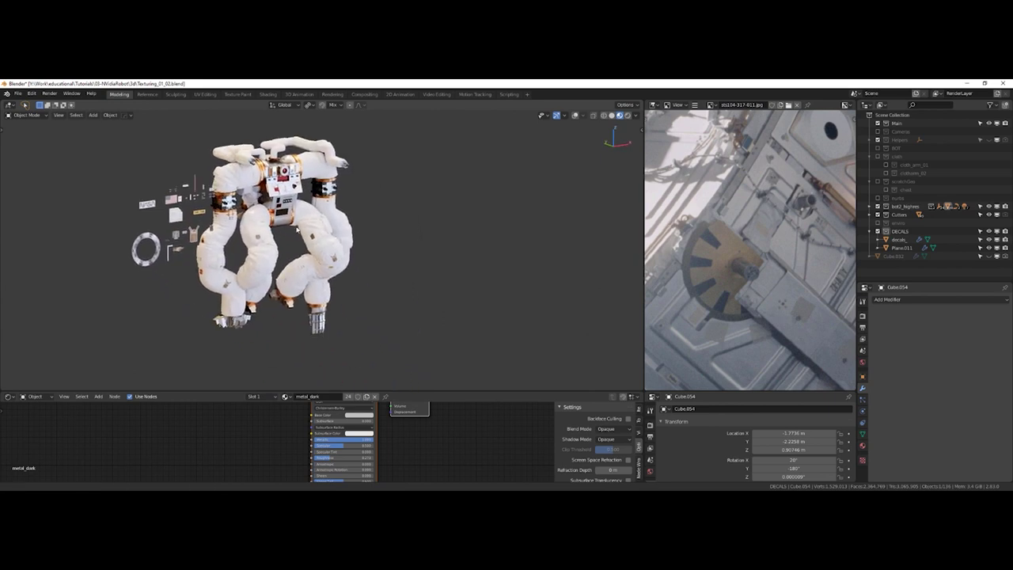
- Look through the scene camera and enable the enviro collection behind the robot
key(grave)
click(371, 298)
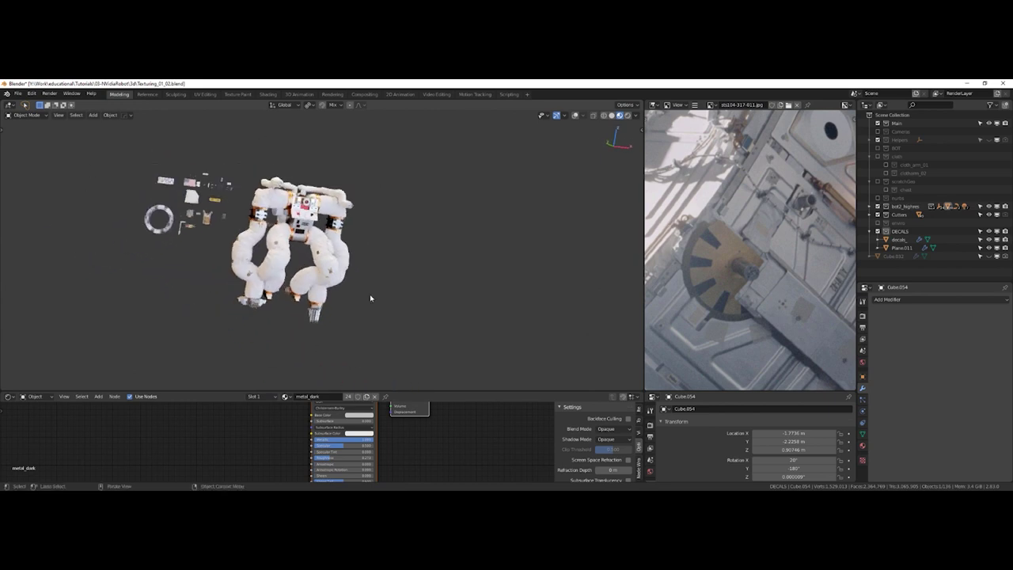
key(z)
key(Escape)
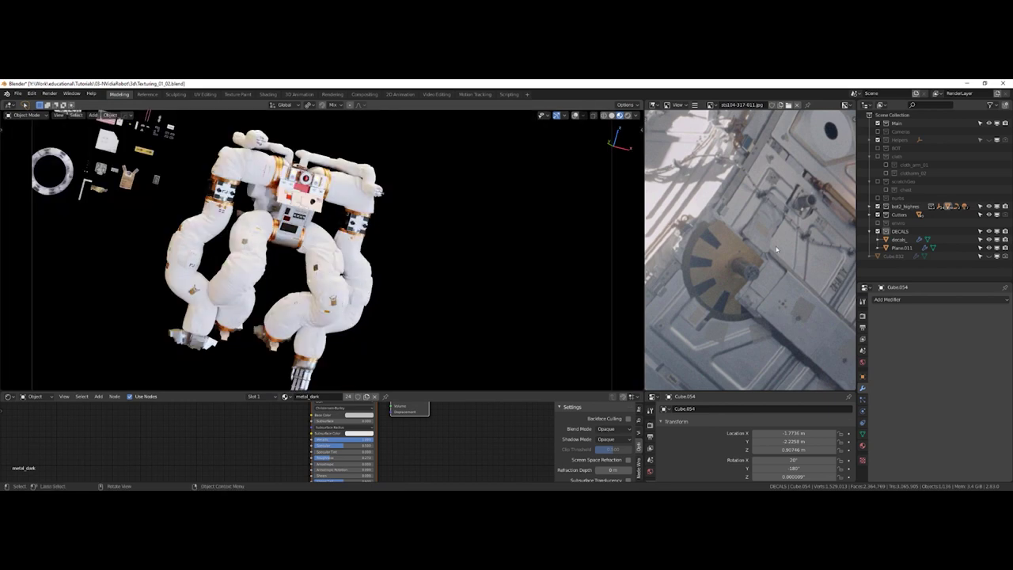
click(877, 224)
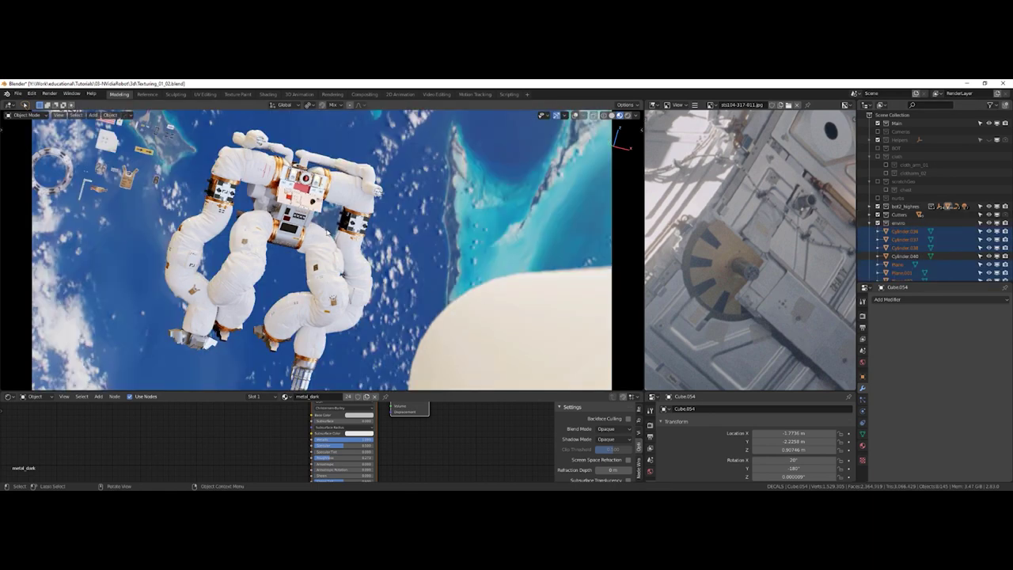
- Switch the camera view to rendered shading and turn the viewport overlays back on
key(z)
click(375, 196)
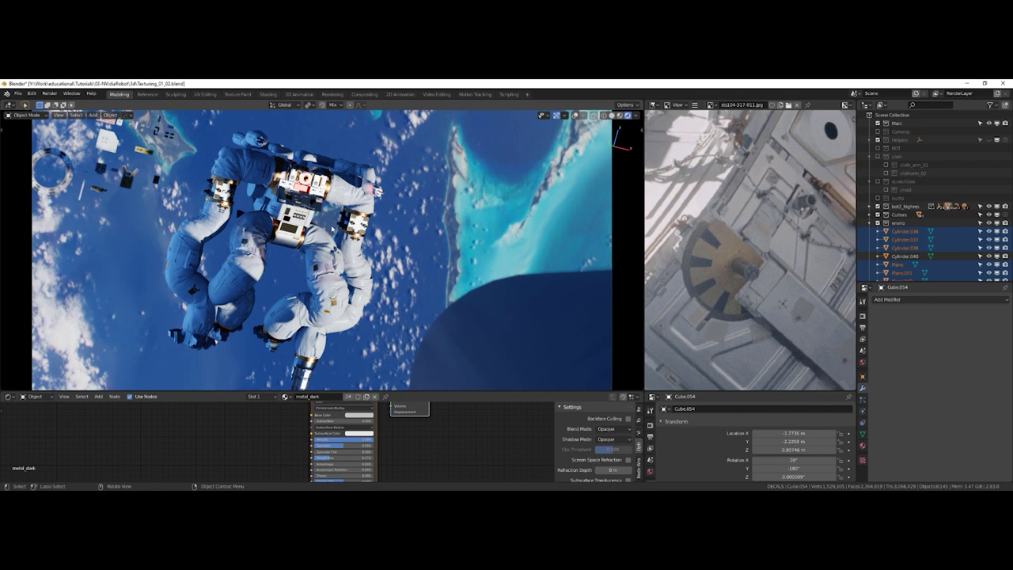
click(352, 265)
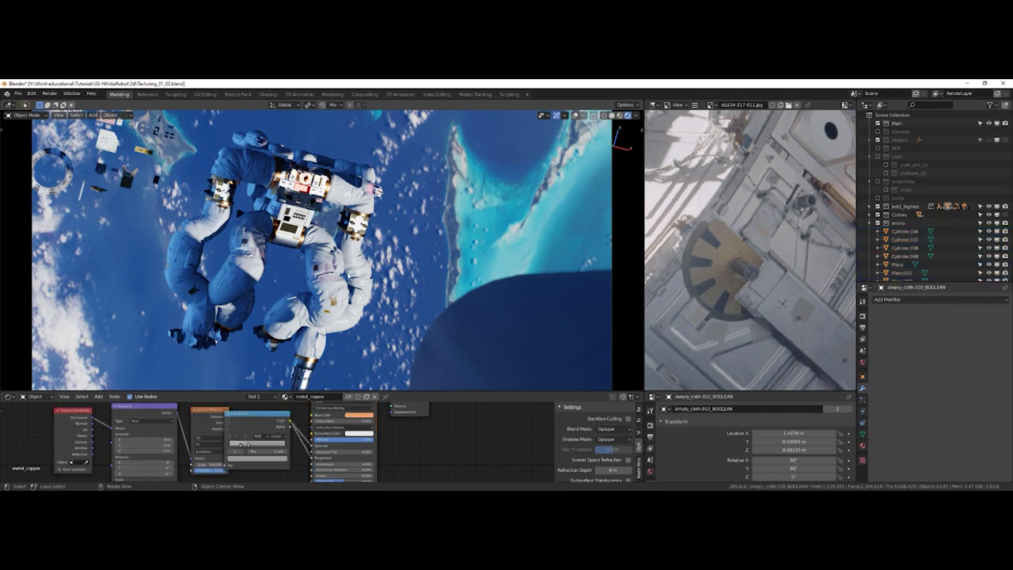
key(z)
click(467, 264)
- Enlarge the shader editor and display the CLOTH material of the robot's limb cloth mesh
drag(279, 391, 279, 334)
click(355, 234)
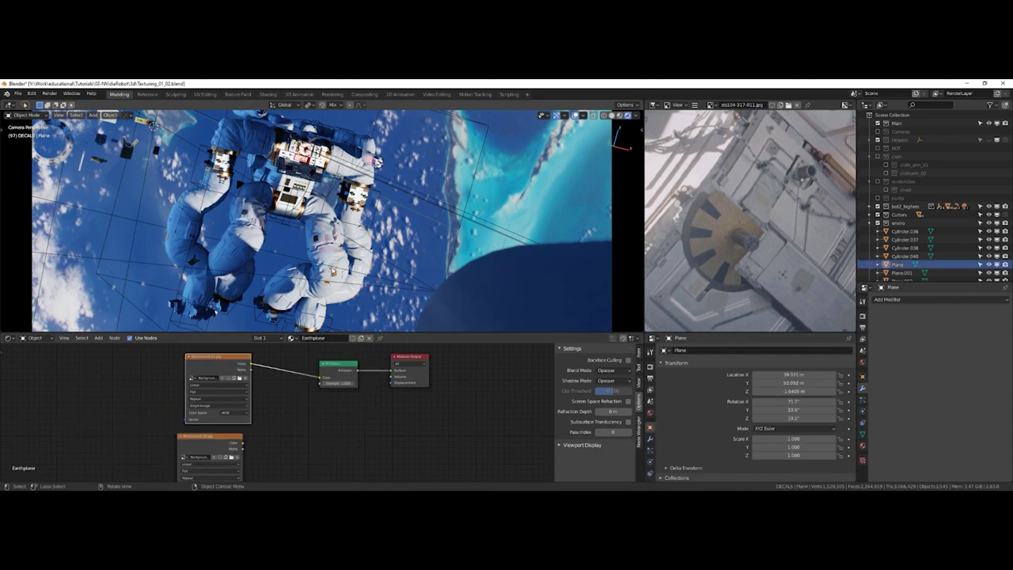
click(290, 339)
click(355, 236)
key(alt+m)
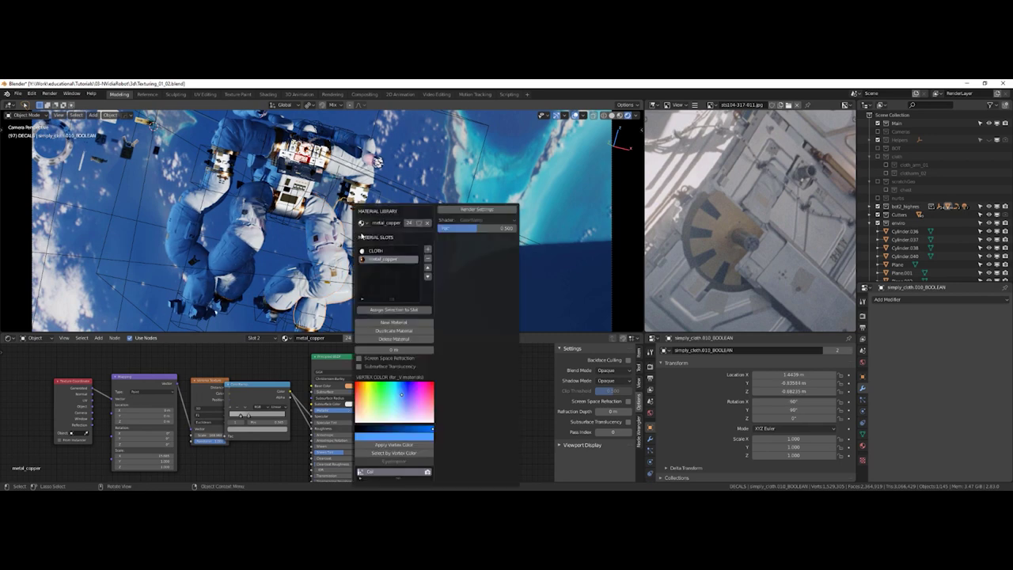
click(376, 251)
- Cut the texture links into CLOTH's Principled BSDF, and set Specular to 0.564 and Roughness to 0.553
middle_drag(380, 430, 315, 387)
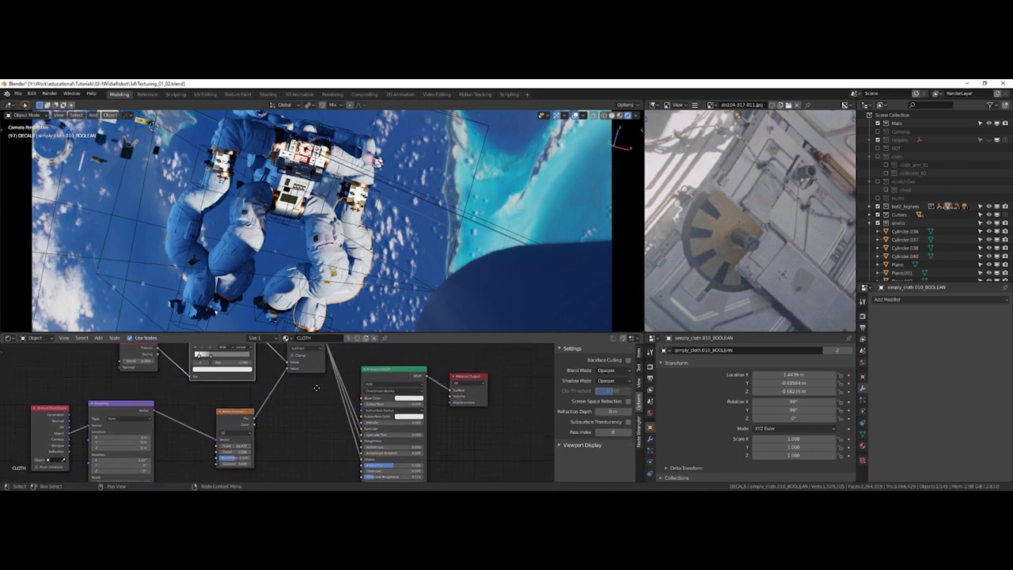
ctrl+right_drag(332, 415, 331, 421)
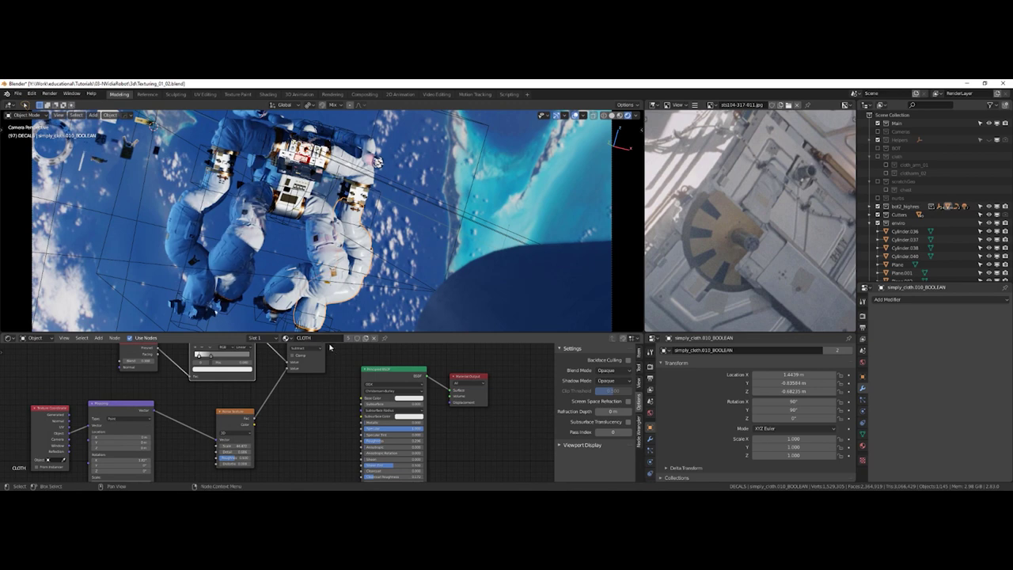
scroll(344, 437, up, 5)
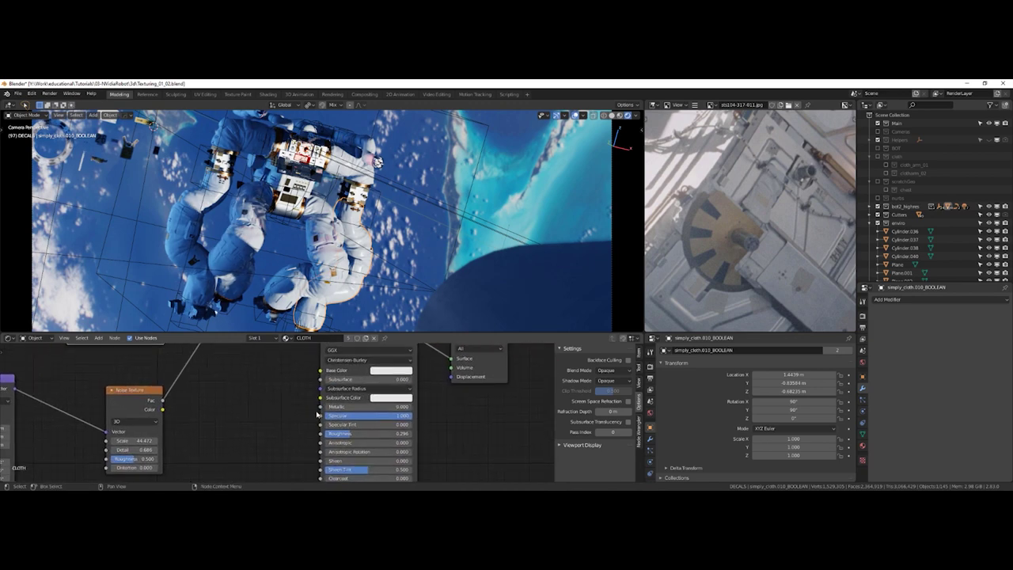
drag(336, 421, 418, 438)
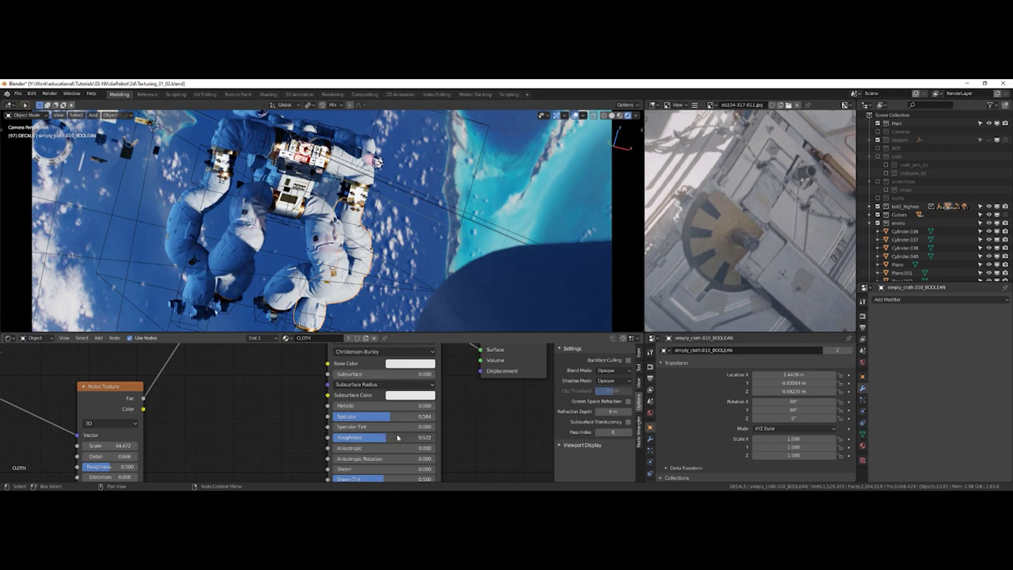
drag(394, 438, 402, 438)
- Hide the viewport overlays and leave the camera view to see the whole rendered robot
key(z)
click(358, 255)
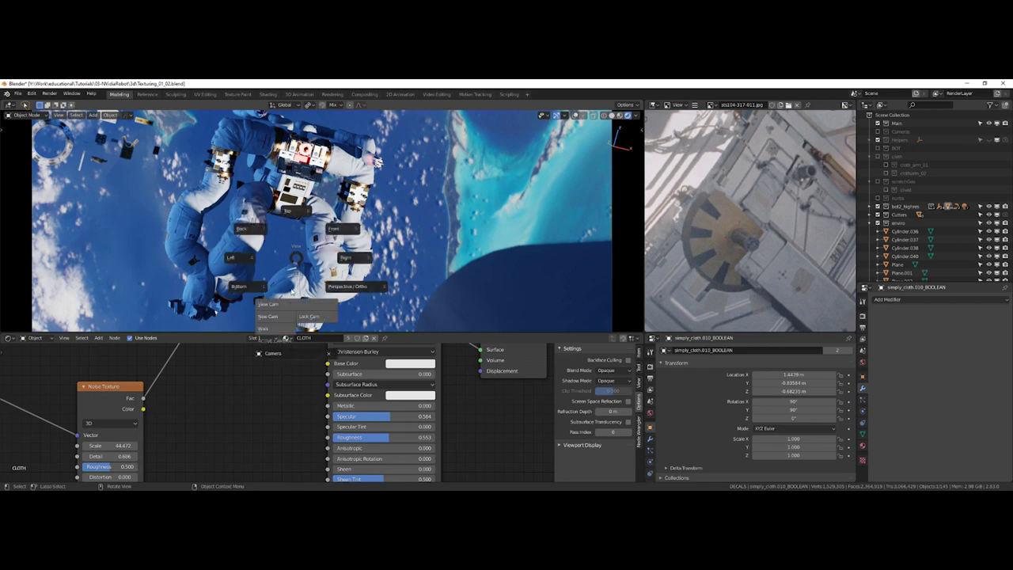
middle_drag(300, 266, 304, 242)
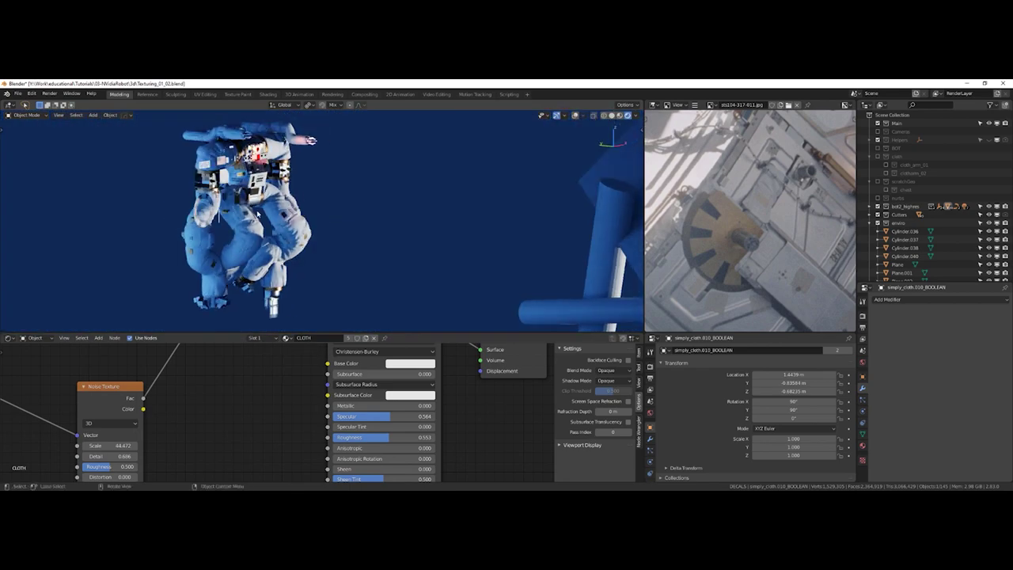
scroll(304, 242, up, 2)
scroll(258, 370, down, 8)
middle_drag(258, 360, 256, 415)
middle_drag(247, 192, 367, 129)
- Examine the cloth shading and decals on the rendered robot's legs, both up close and from a distance
scroll(291, 216, up, 3)
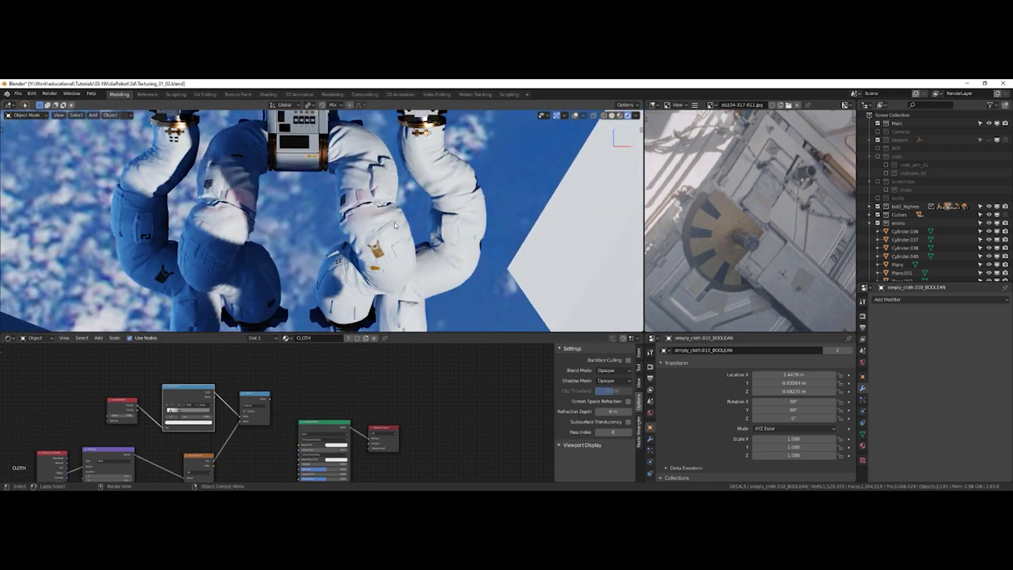
scroll(395, 225, up, 4)
scroll(395, 226, down, 3)
middle_drag(395, 225, 350, 155)
middle_drag(392, 284, 300, 206)
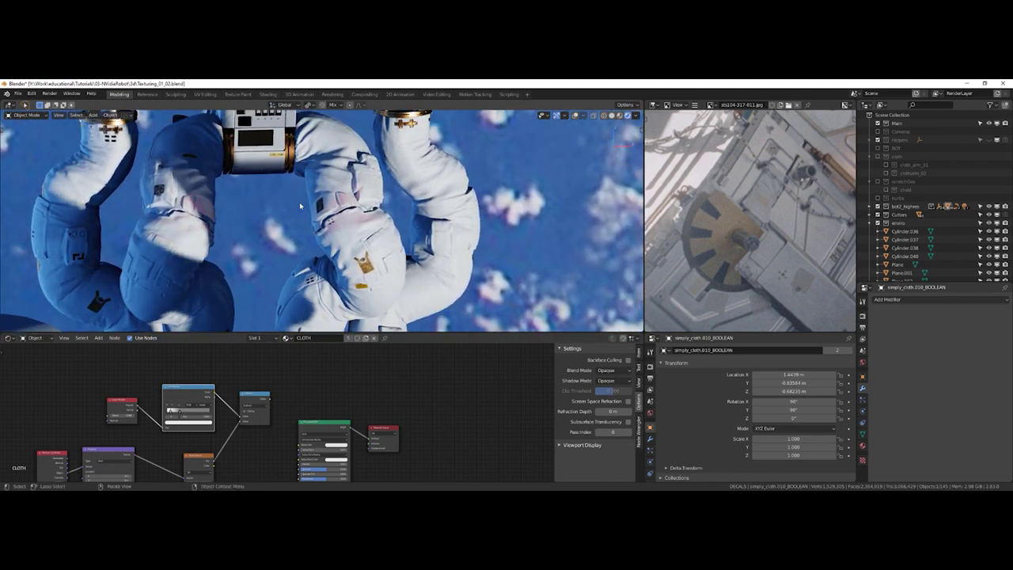
shift+middle_drag(364, 227, 534, 210)
scroll(400, 189, up, 2)
scroll(399, 189, down, 7)
mouse_move(400, 189)
middle_down()
mouse_move(337, 220)
mouse_move(353, 194)
middle_up()
scroll(370, 198, down, 2)
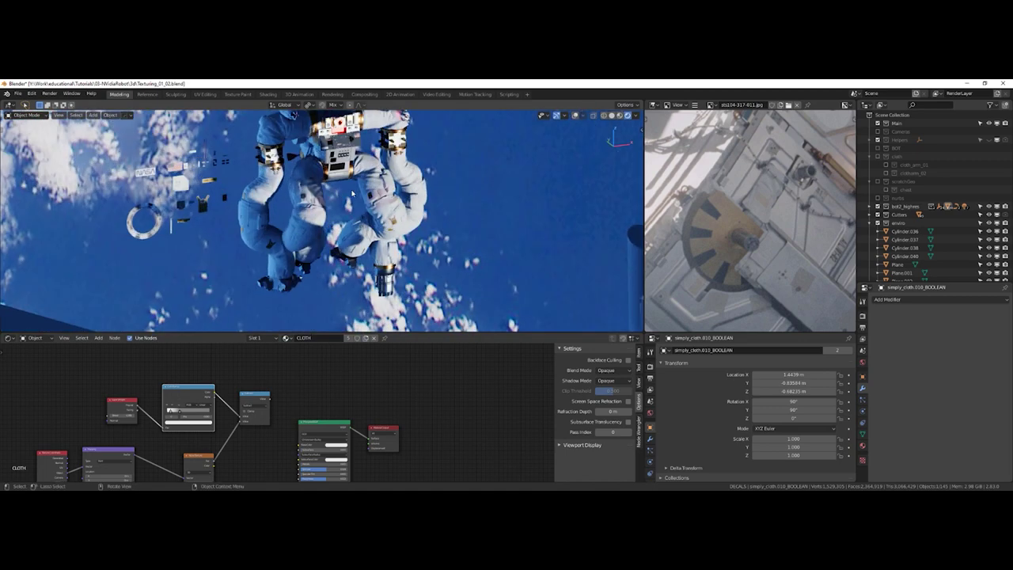
mouse_move(353, 195)
shift+middle_down()
mouse_move(350, 273)
mouse_move(350, 195)
shift+middle_up()
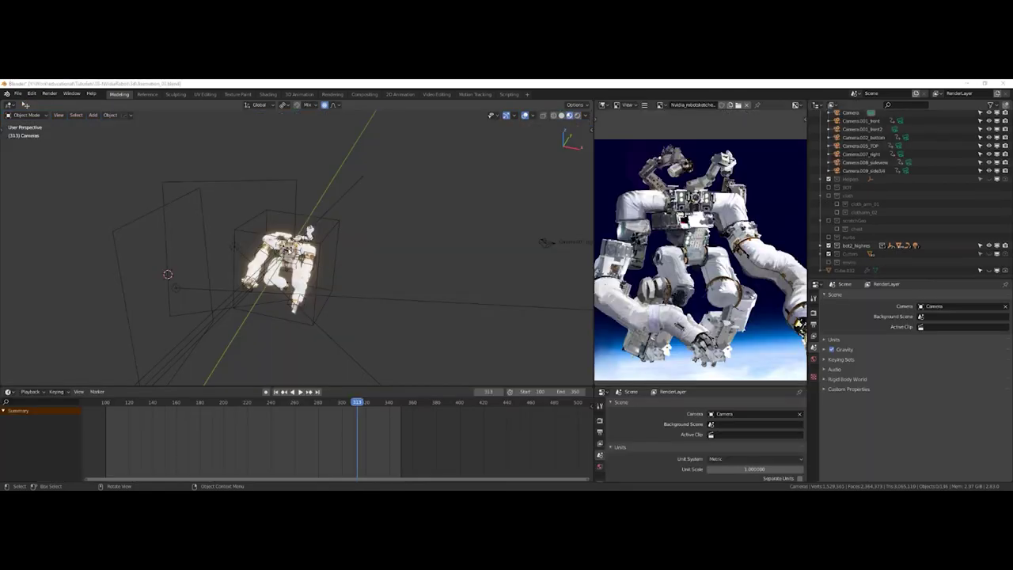
- Show the posed robot of the Animation_03 scene in rendered shading and frame it from the front
middle_drag(290, 252, 299, 250)
key(z)
click(340, 235)
scroll(341, 245, up, 5)
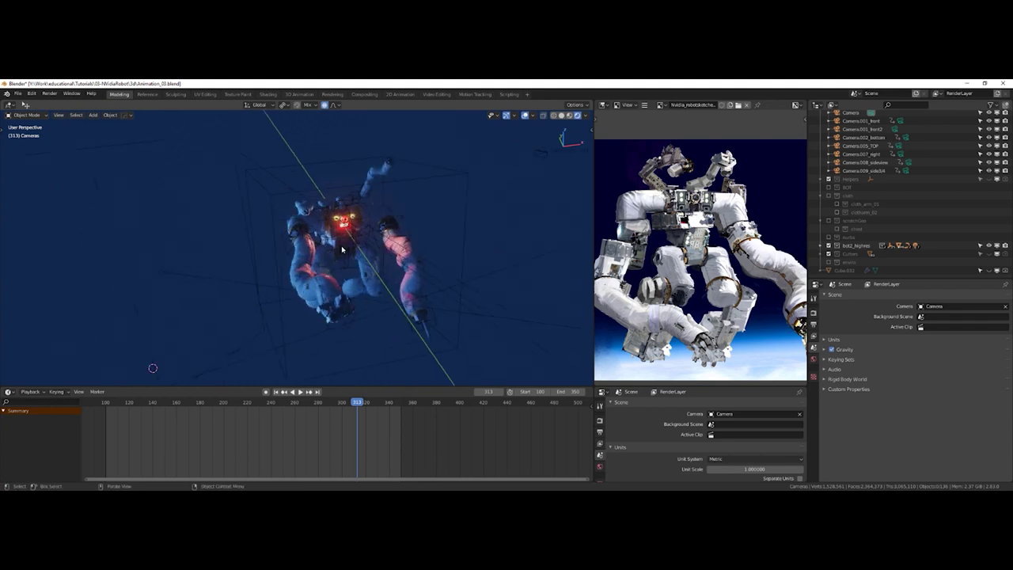
middle_drag(388, 243, 293, 224)
scroll(293, 224, up, 2)
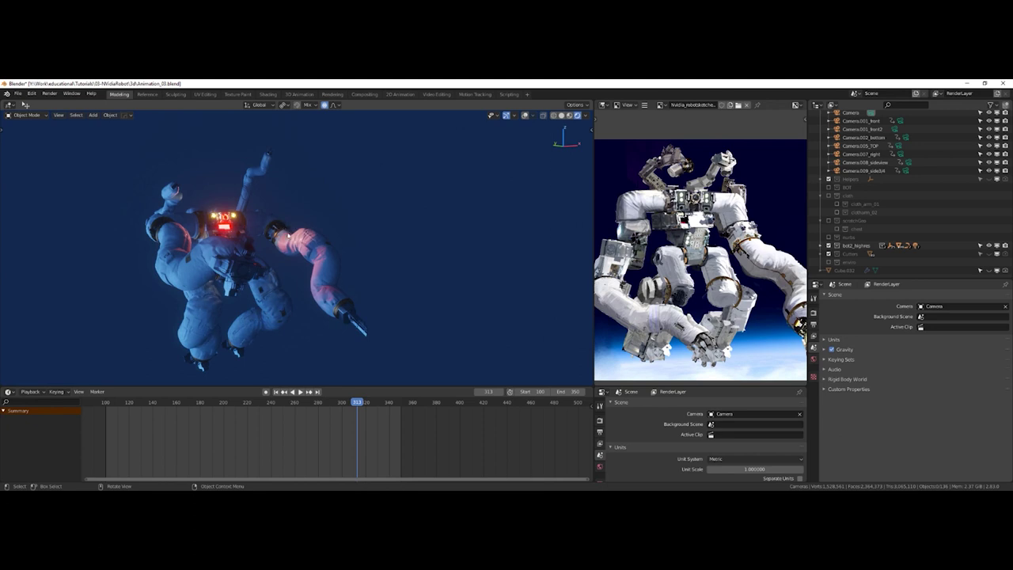
- Turn the overlays on and select the blue area light beside the robot
middle_drag(344, 231, 225, 282)
key(z)
click(404, 228)
click(223, 287)
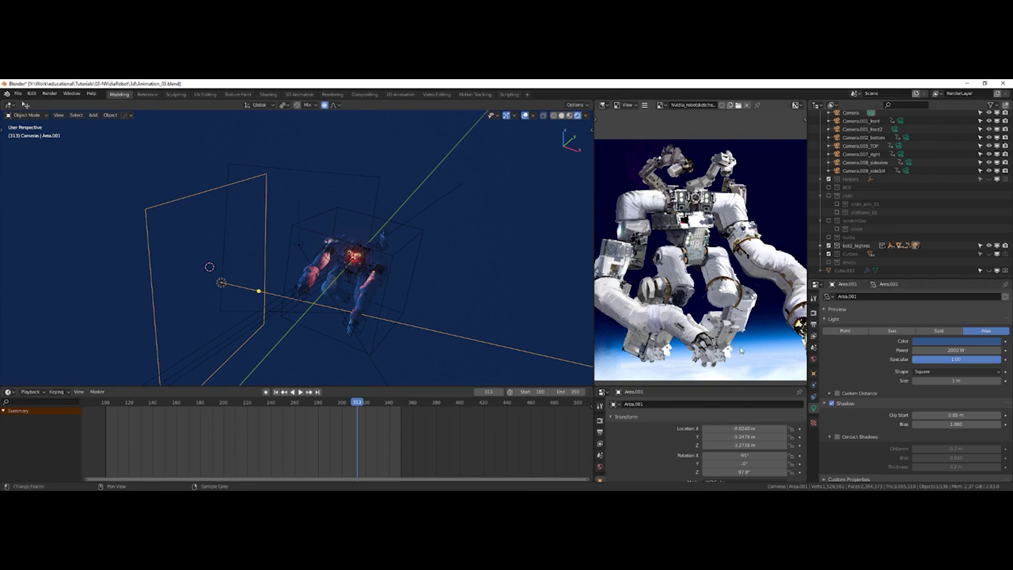
middle_drag(436, 309, 439, 301)
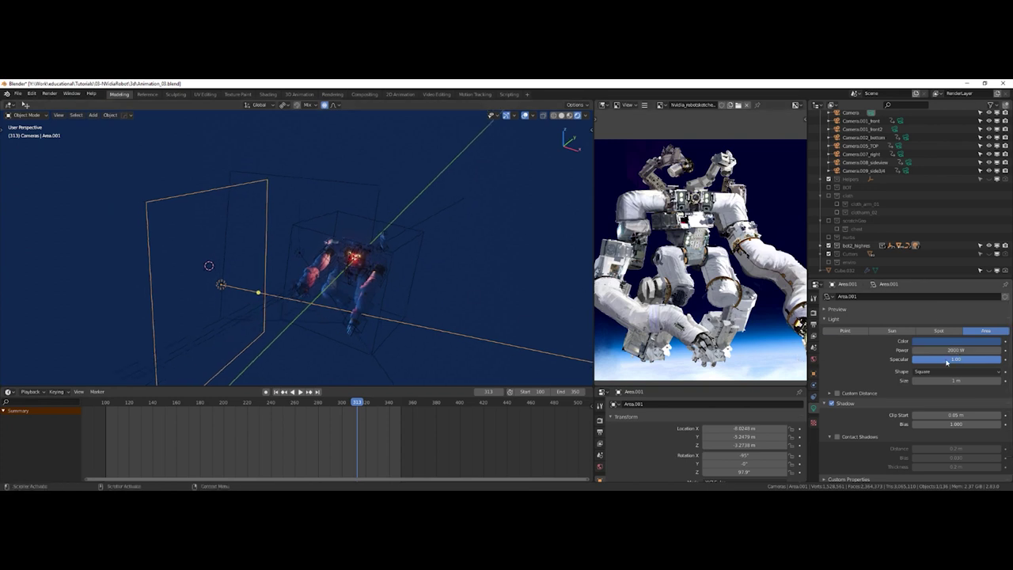
- Select the second blue area light beside the robot, collapse its shadow settings, and check how it lights the robot
scroll(890, 366, down, 1)
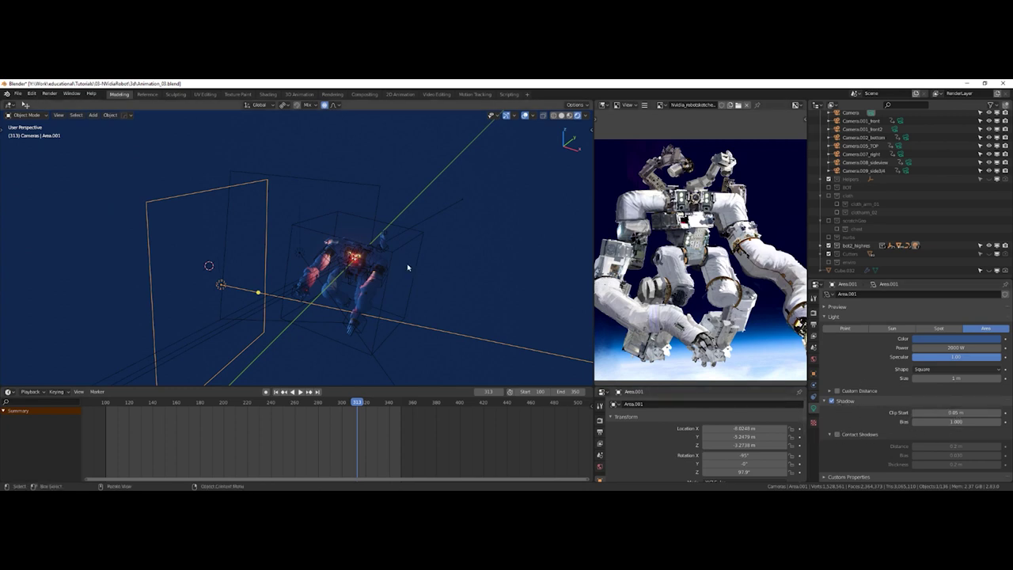
click(362, 190)
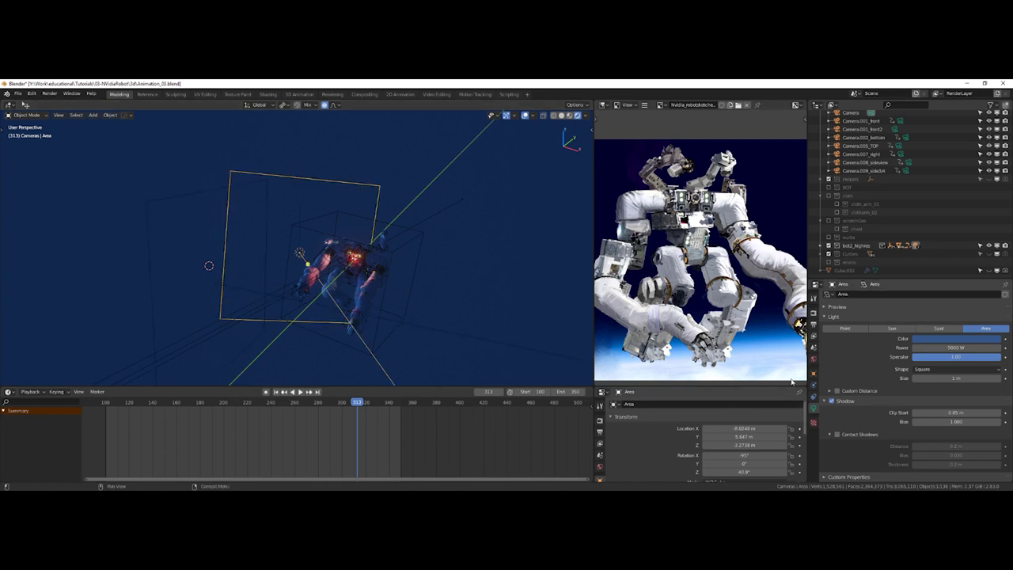
click(824, 402)
middle_drag(247, 232, 345, 238)
scroll(346, 238, up, 4)
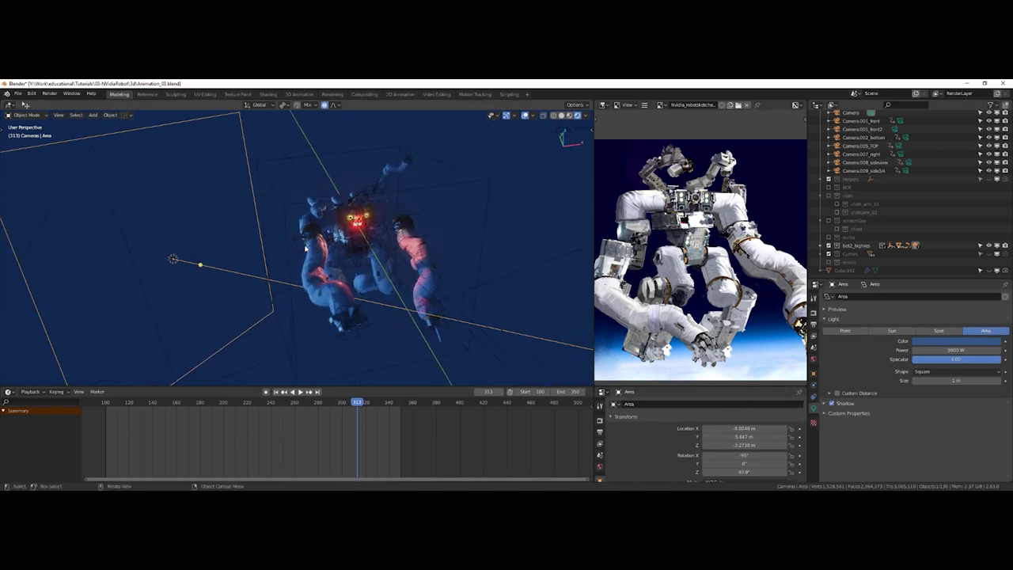
key(z)
key(Escape)
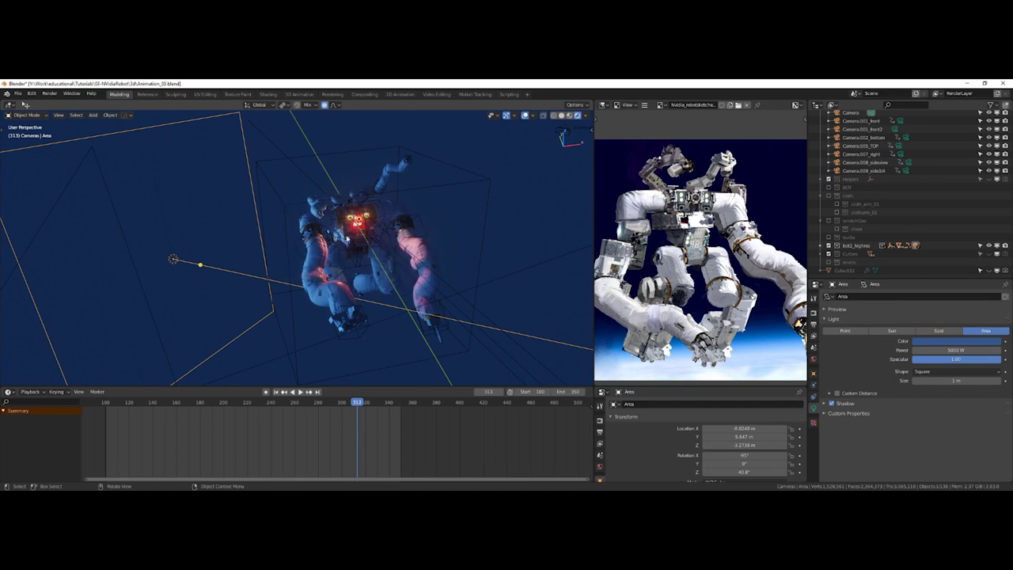
scroll(350, 240, down, 4)
mouse_move(349, 239)
middle_down()
mouse_move(428, 222)
mouse_move(340, 238)
mouse_move(316, 208)
middle_up()
click(317, 208)
key(g)
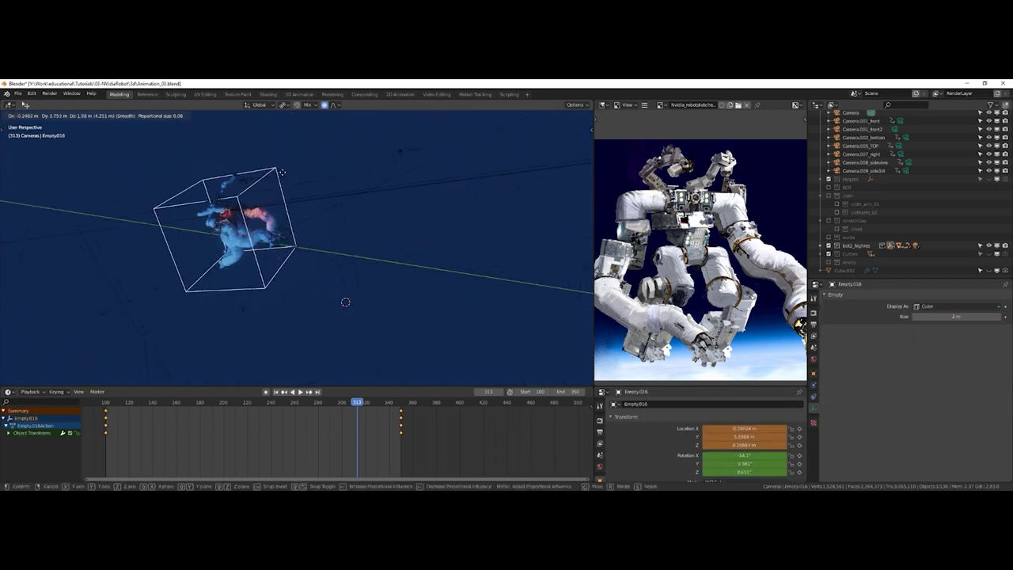
right_click(259, 169)
middle_drag(275, 186, 172, 181)
mouse_move(366, 230)
middle_down()
mouse_move(293, 208)
mouse_move(400, 235)
mouse_move(357, 227)
mouse_move(383, 230)
middle_up()
key(g)
right_click(372, 236)
- Select the small area light at the yellow lamp on the robot's chest and frame it together with the red lamp
scroll(383, 229, up, 4)
middle_drag(336, 206, 353, 204)
scroll(353, 204, up, 4)
scroll(353, 229, up, 4)
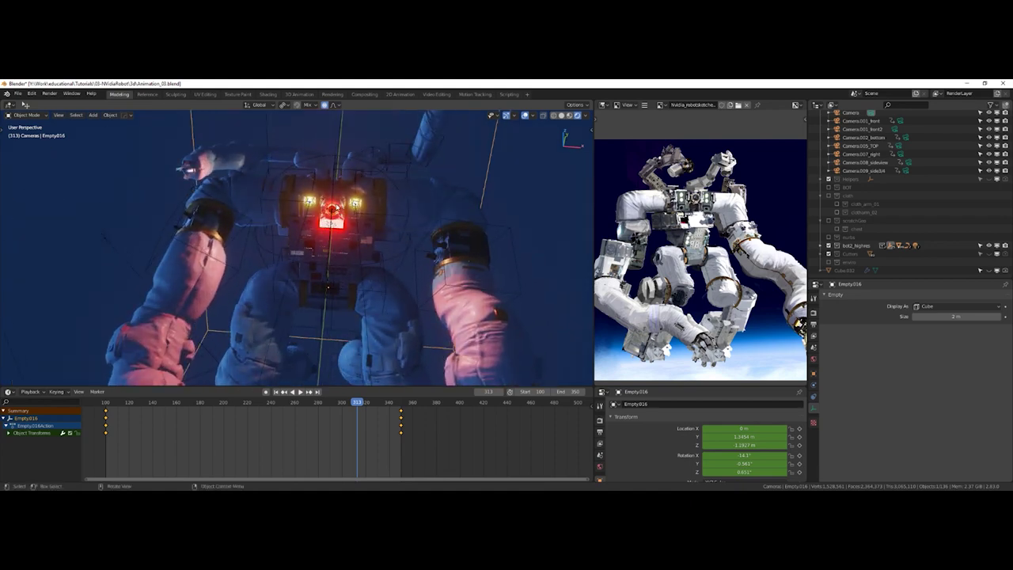
click(398, 173)
key(KP_Decimal)
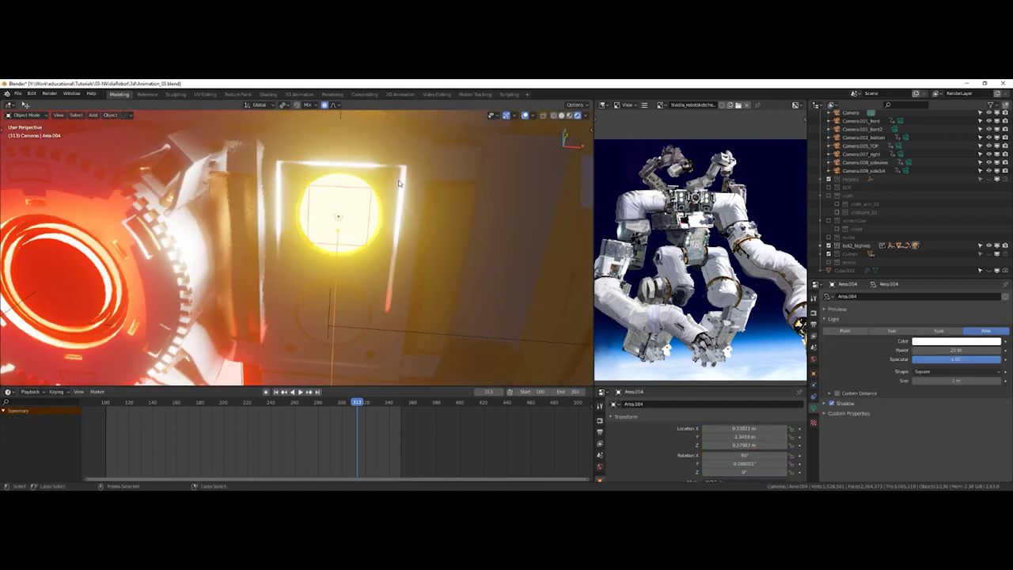
scroll(306, 198, down, 6)
shift+middle_drag(306, 198, 415, 209)
- Hide the viewport overlays and examine the glowing yellow and red chest lamps up close and from a distance
key(z)
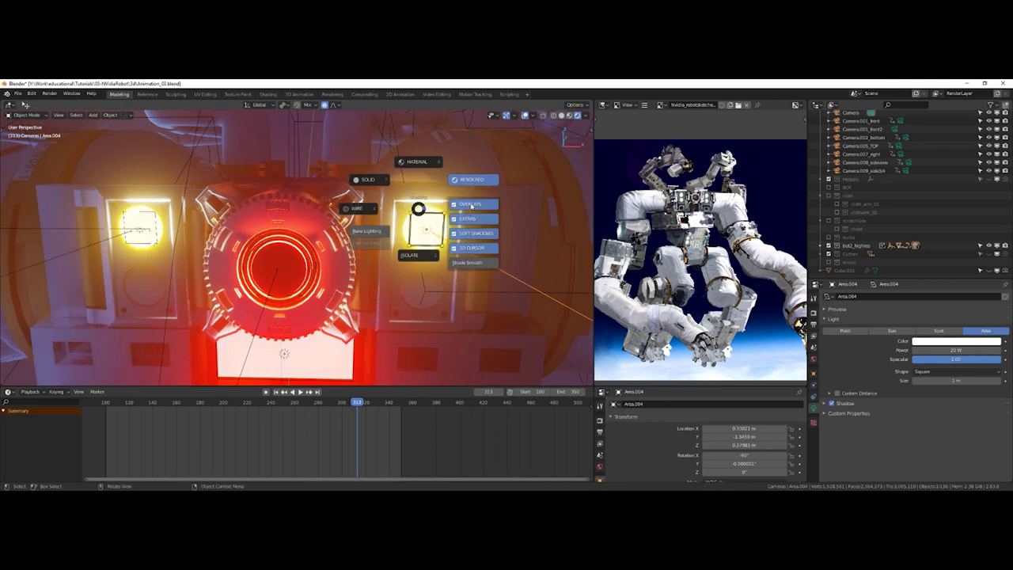
click(469, 204)
middle_drag(322, 208, 232, 223)
key(shift+alt+z)
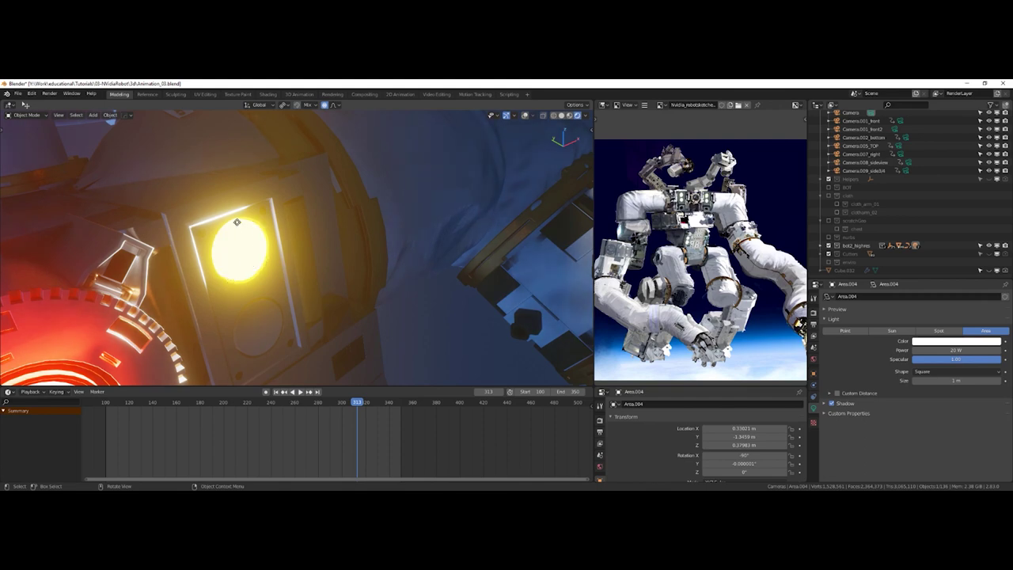
middle_drag(234, 257, 285, 225)
scroll(286, 226, down, 6)
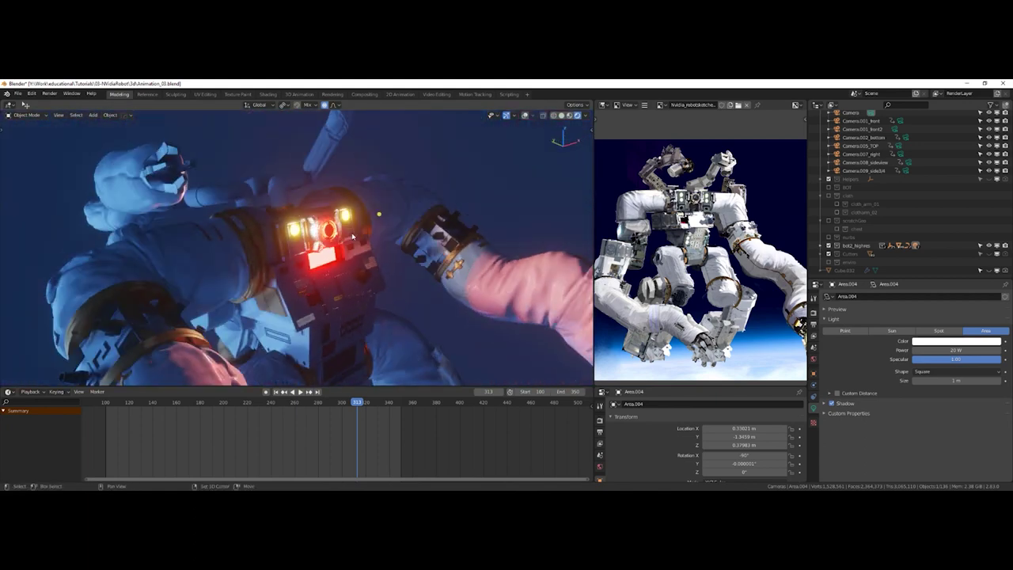
- Search the outliner for "sun", select the hidden Sun.001 light, clear the search, and make the light visible in the viewport
click(907, 103)
text(sun)
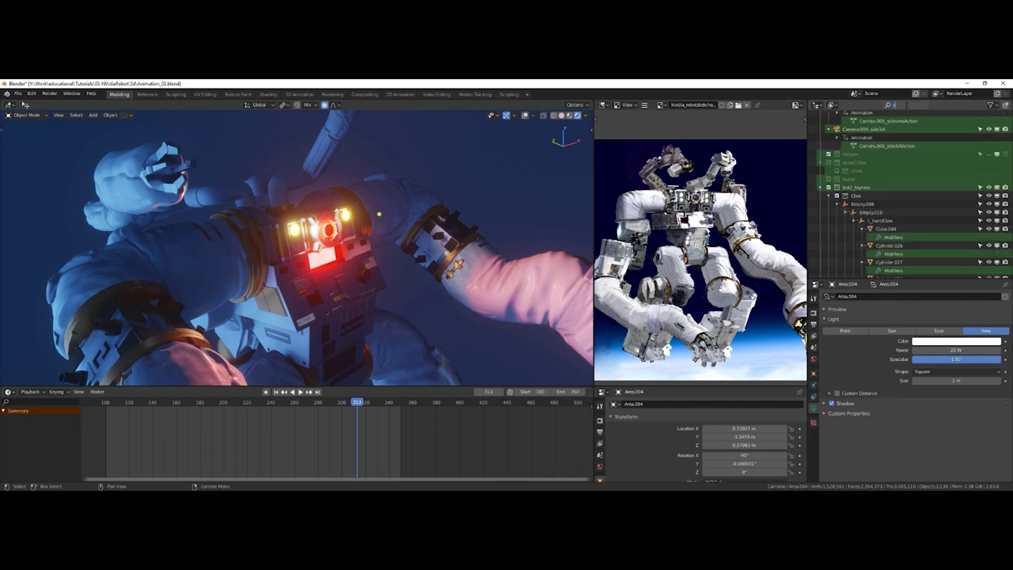
key(Return)
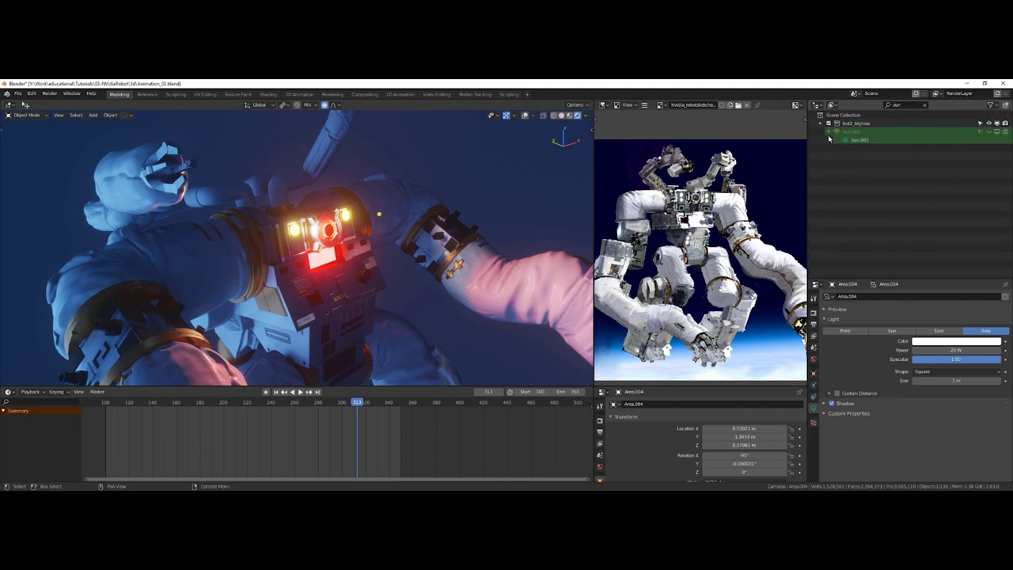
click(828, 138)
click(924, 104)
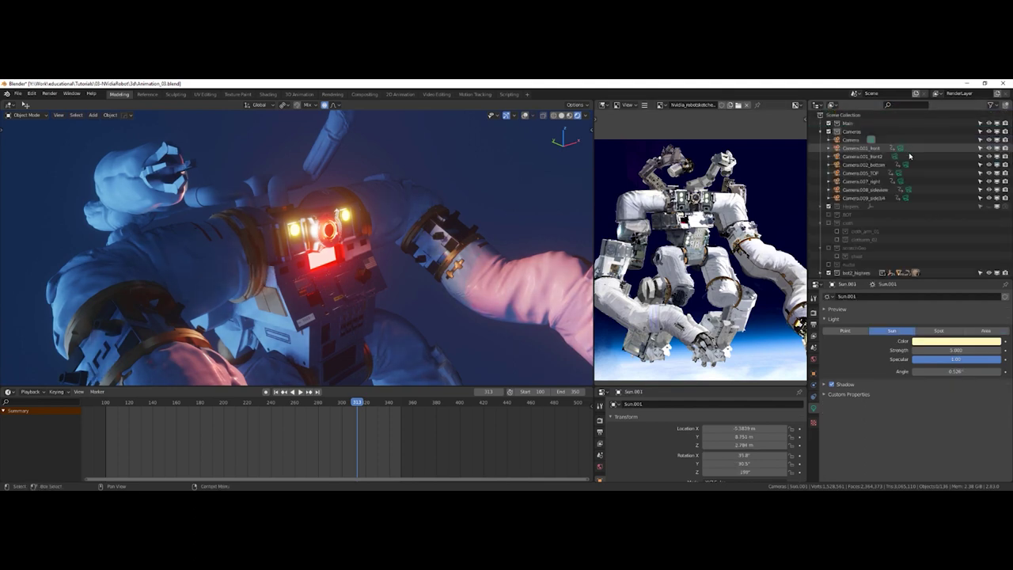
key(KP_Decimal)
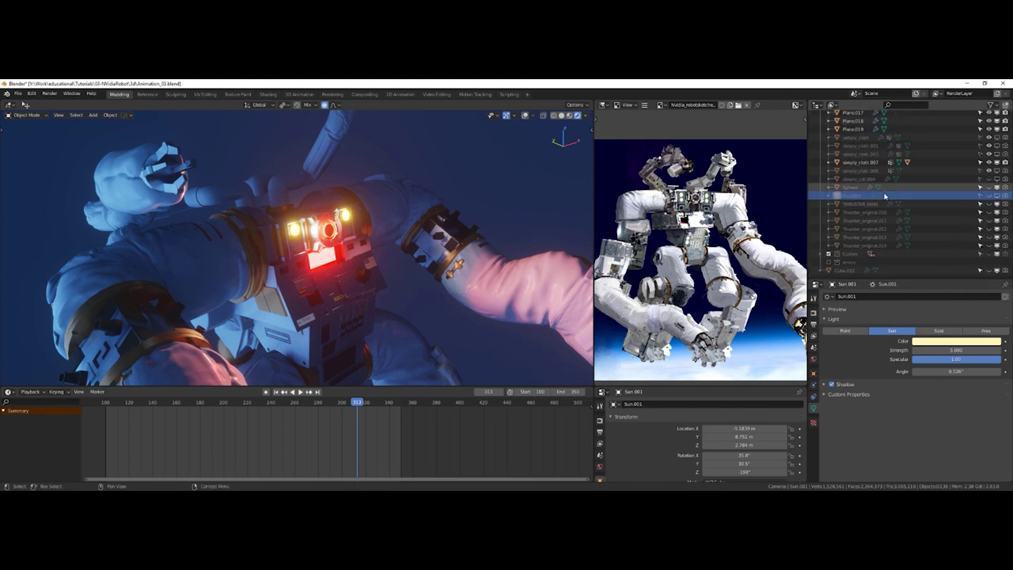
scroll(910, 206, up, 2)
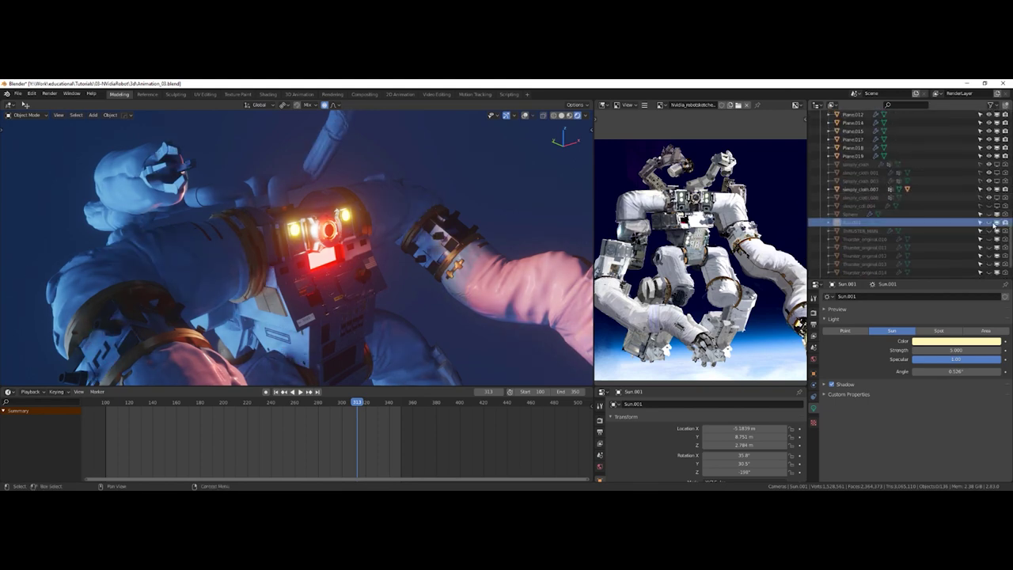
click(989, 222)
- Turn the viewport overlays back on and bring the sun light and the whole robot into view
scroll(288, 229, down, 4)
middle_drag(289, 230, 219, 153)
scroll(219, 154, down, 5)
key(z)
click(394, 188)
middle_drag(325, 207, 377, 205)
middle_drag(362, 278, 309, 210)
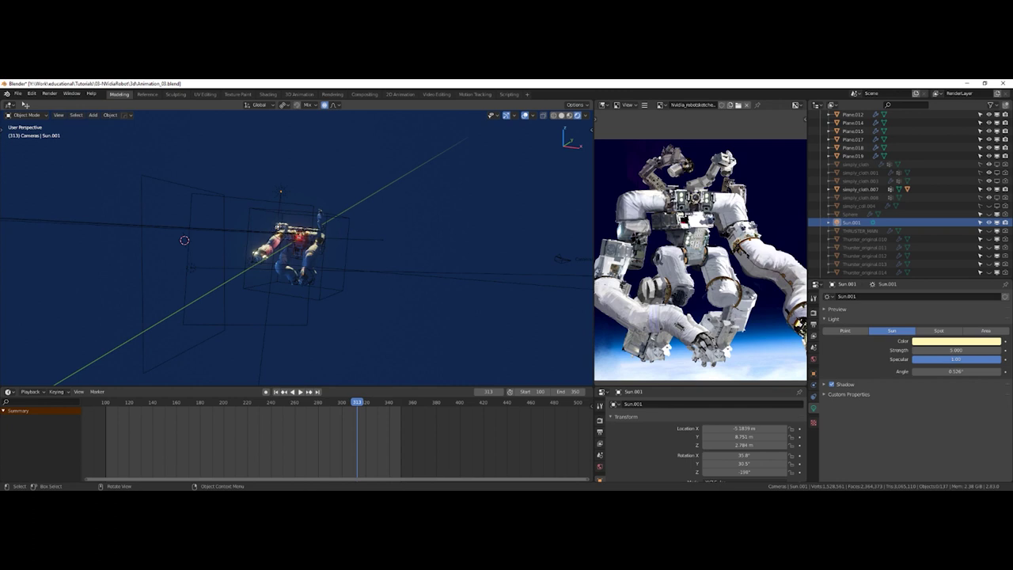
- Undo the last rotation of the sun light, select it above the robot, and rotate it freehand to re-aim its light
middle_drag(230, 210, 323, 220)
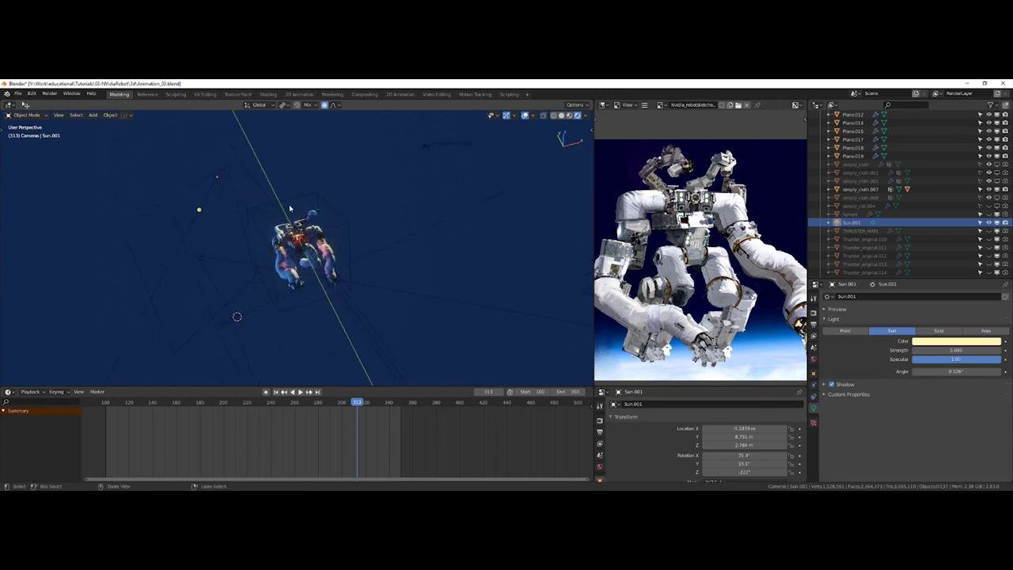
key(ctrl+z)
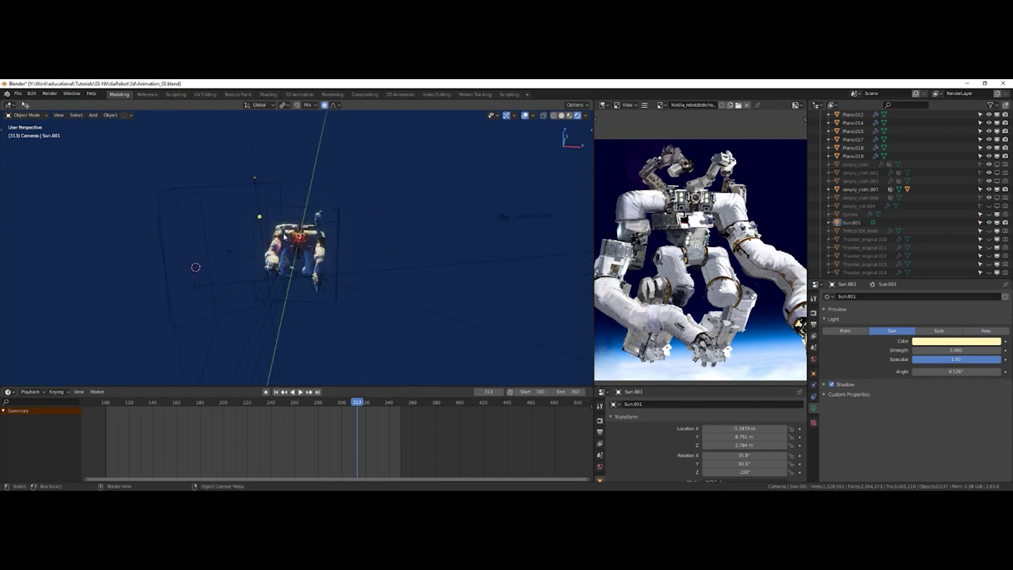
click(255, 177)
key(r)
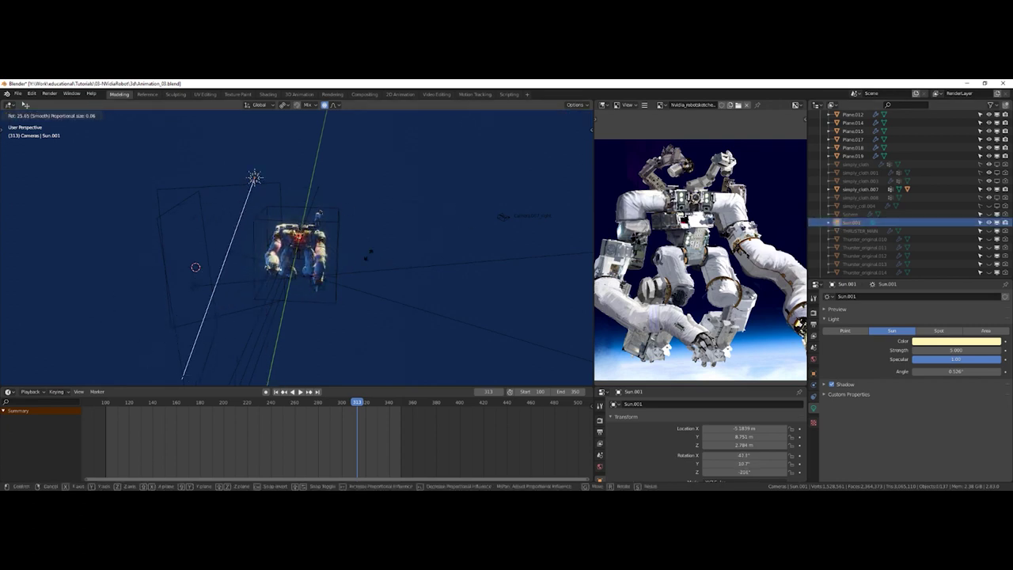
click(393, 242)
key(r)
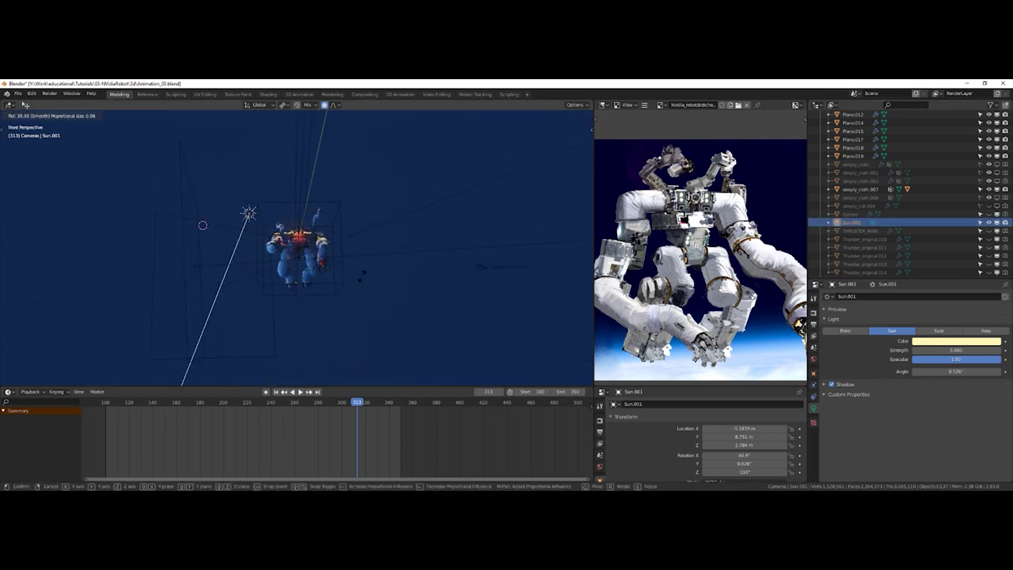
click(228, 282)
- Move the sun light in the front view to the robot's side, to about X 9 m and Z -3.3 m
key(g)
click(374, 288)
scroll(443, 252, up, 5)
key(g)
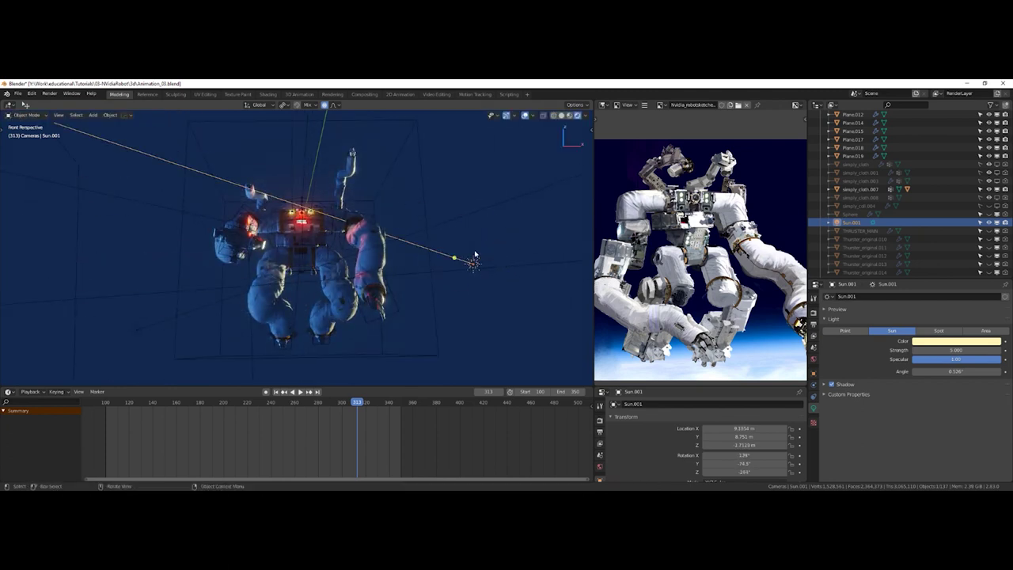
click(486, 286)
- Rotate the sun light in the top view so its beam runs diagonally across the robot
key(KP_7)
key(r)
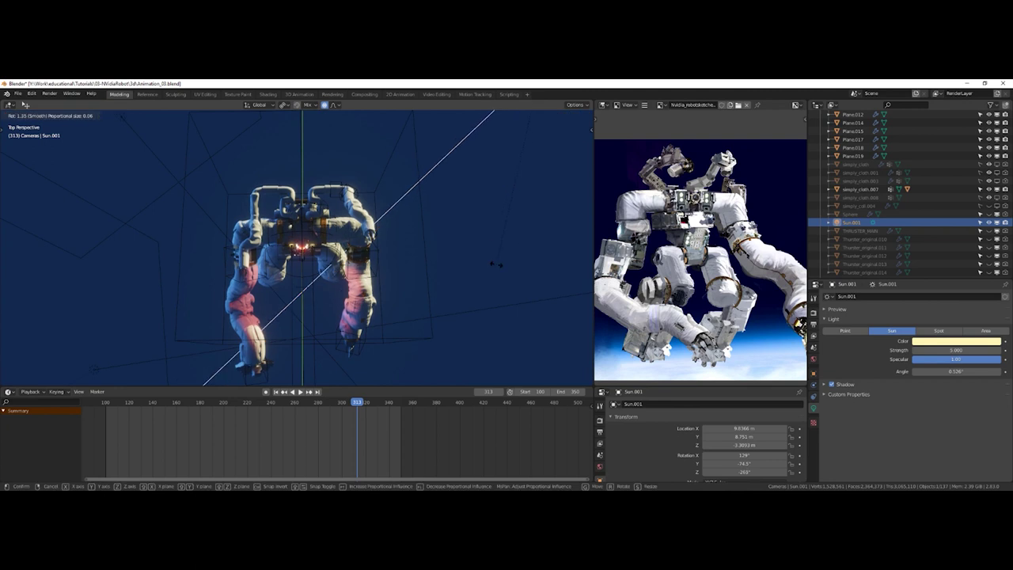
click(516, 190)
- Show the sun's light settings in the properties editor below the reference image and restore that editor's smaller height
drag(609, 386, 609, 269)
drag(471, 291, 472, 273)
click(599, 402)
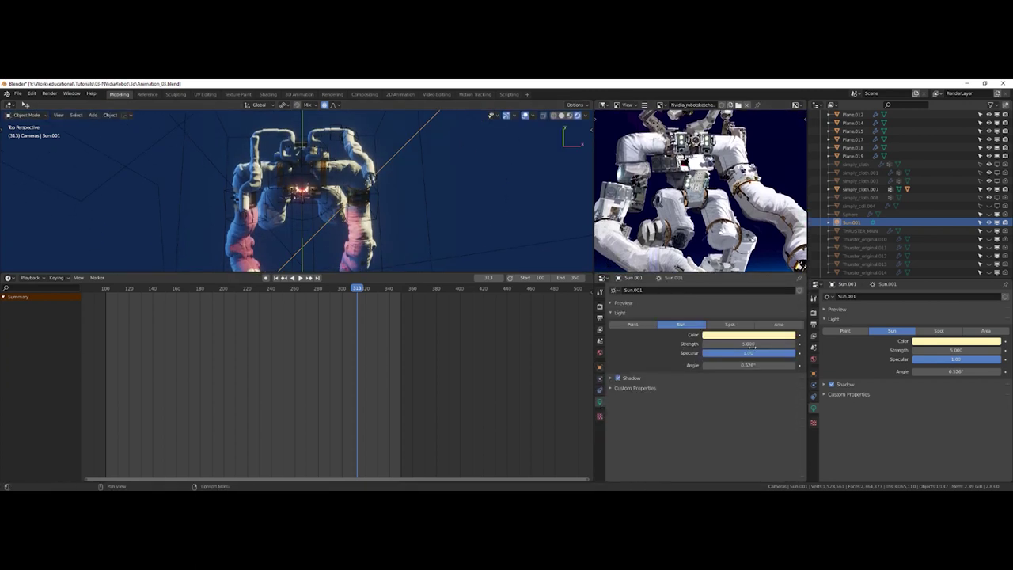
drag(660, 274, 674, 392)
- Change the sun light's color from pale yellow to nearly pure white
click(941, 344)
mouse_move(960, 258)
mouse_down()
mouse_move(961, 199)
mouse_move(975, 240)
mouse_move(931, 227)
mouse_move(937, 265)
mouse_up()
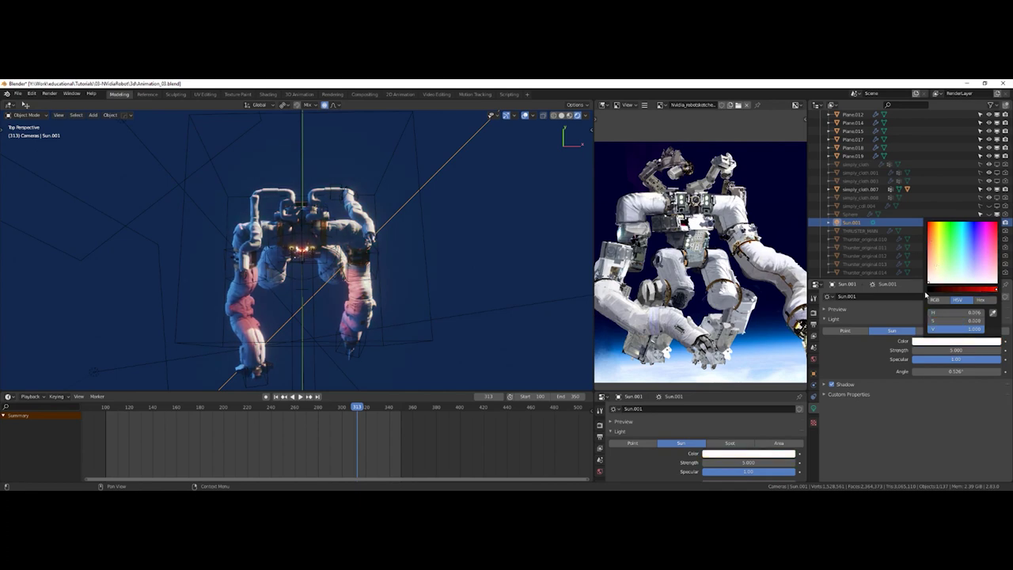
middle_drag(385, 248, 407, 208)
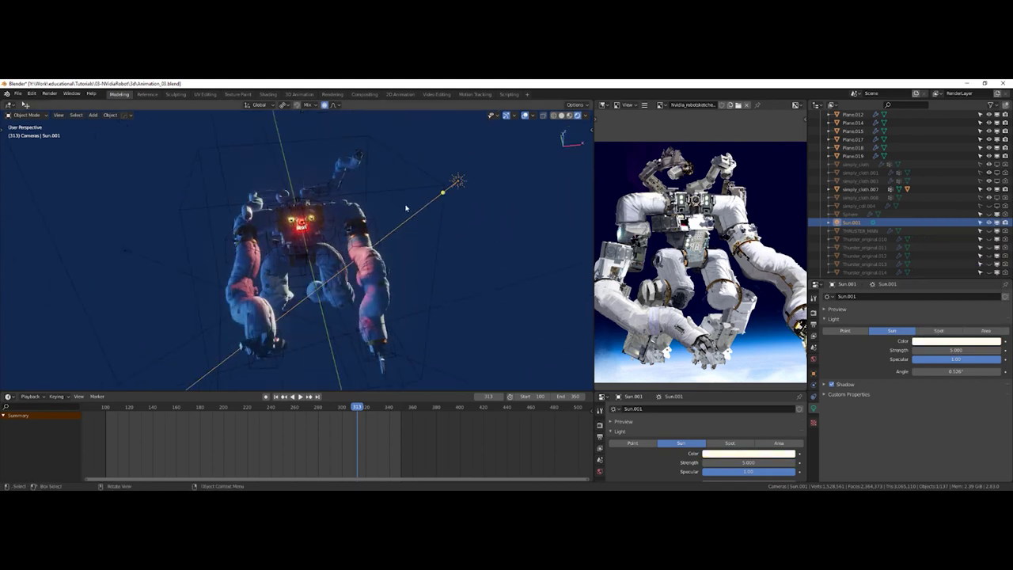
click(938, 341)
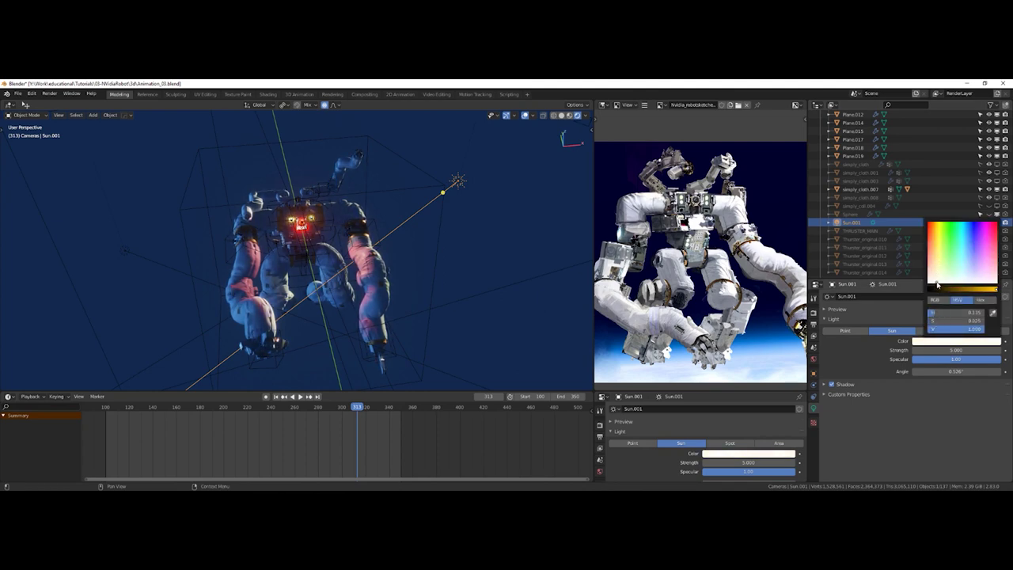
middle_drag(380, 273, 419, 277)
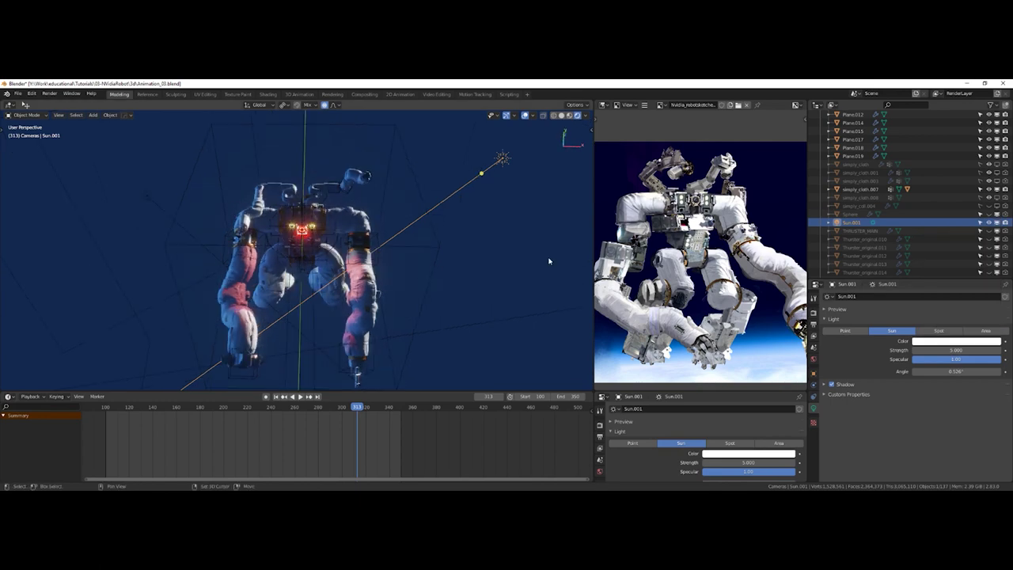
- Rotate the sun light around the global Z axis while watching the shading on the robot's arms
key(r)
key(z)
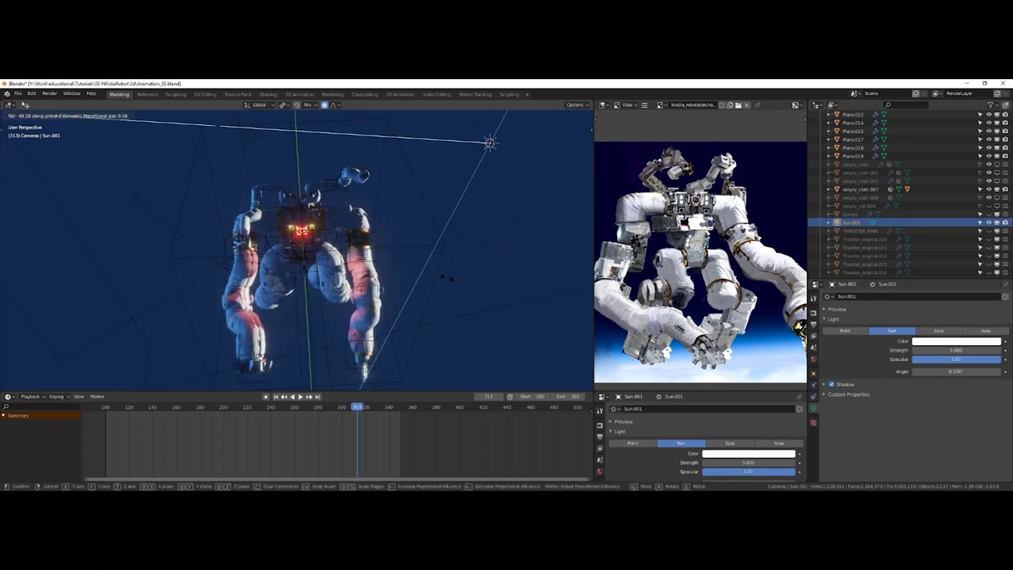
click(395, 204)
- Move the sun light farther from the robot, repositioning it from an angled view and from the top view
key(g)
click(418, 334)
alt+middle_drag(416, 331, 315, 290)
scroll(293, 249, down, 5)
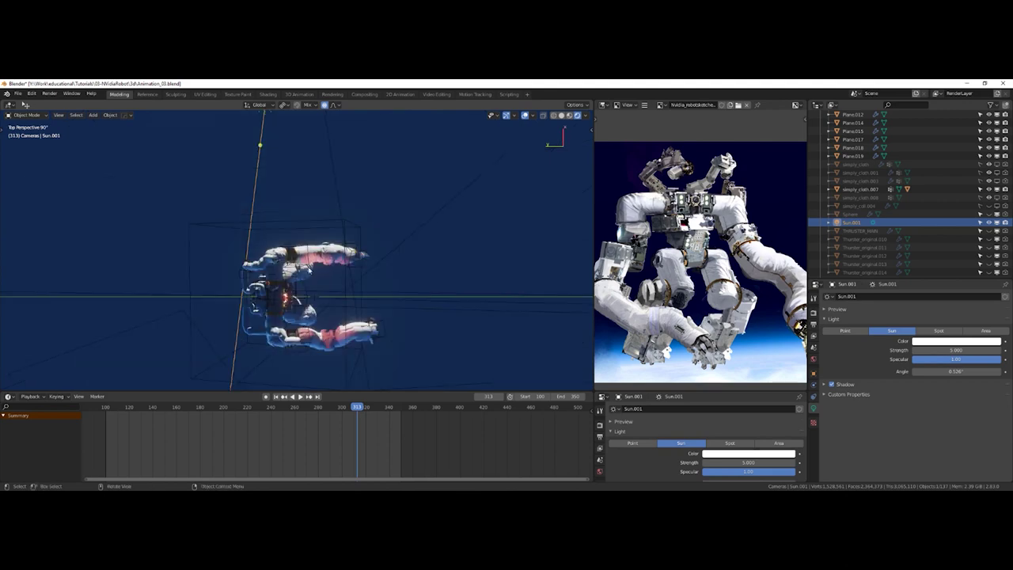
shift+middle_drag(277, 231, 267, 219)
key(g)
click(391, 273)
- Turn the sun light around the global Z axis so it lights the robot's legs from the front side
middle_drag(391, 273, 451, 232)
key(r)
key(z)
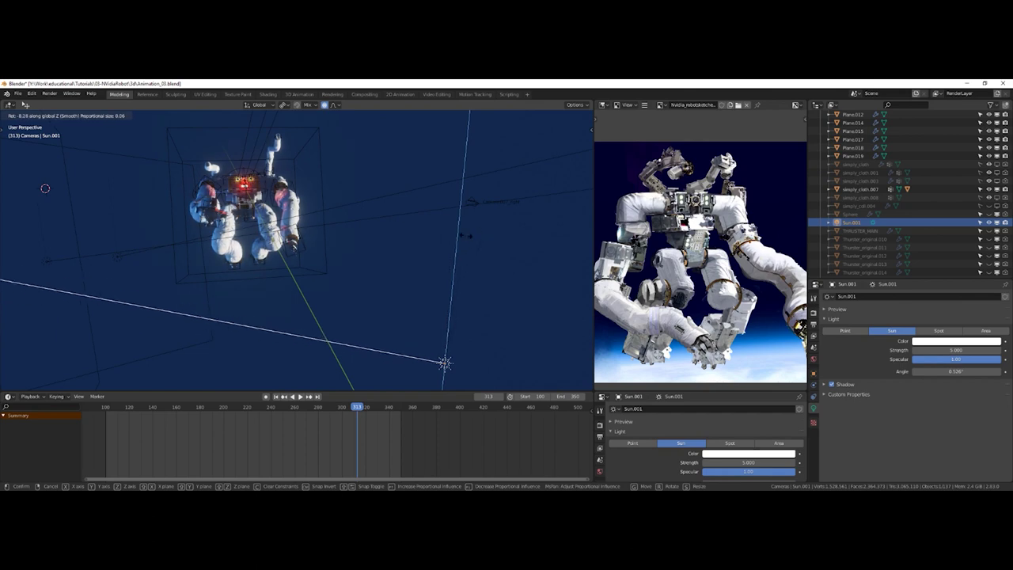
click(361, 234)
- Examine the sunlit robot from the front and from other angles, both near and far
middle_drag(362, 235, 333, 215)
scroll(395, 234, up, 3)
shift+middle_drag(221, 131, 265, 214)
scroll(249, 197, up, 3)
scroll(259, 217, down, 3)
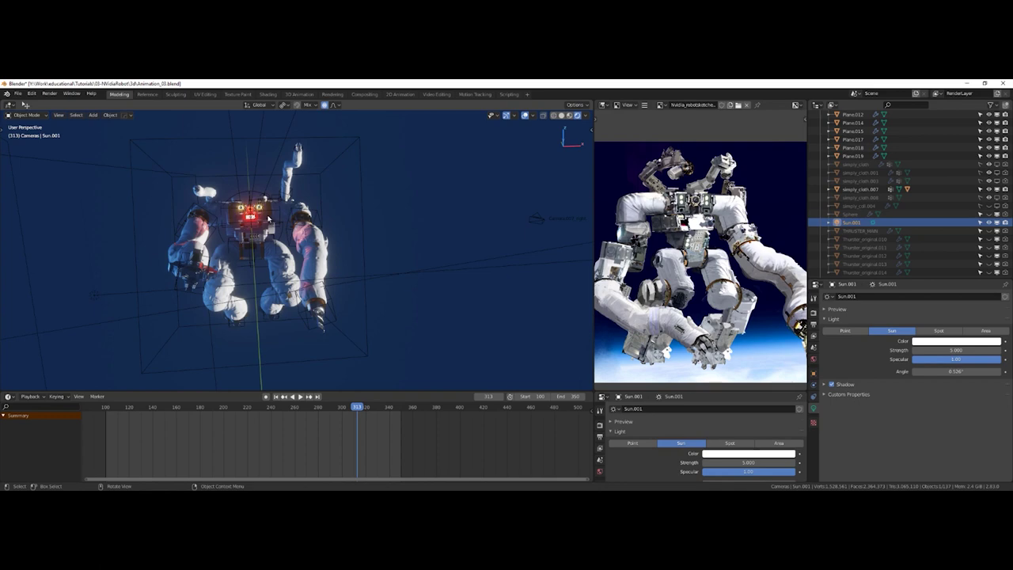
middle_drag(227, 212, 198, 237)
middle_drag(279, 232, 329, 236)
- Rotate the sun light twice more around the global Z axis to compare its effect on the robot
key(r)
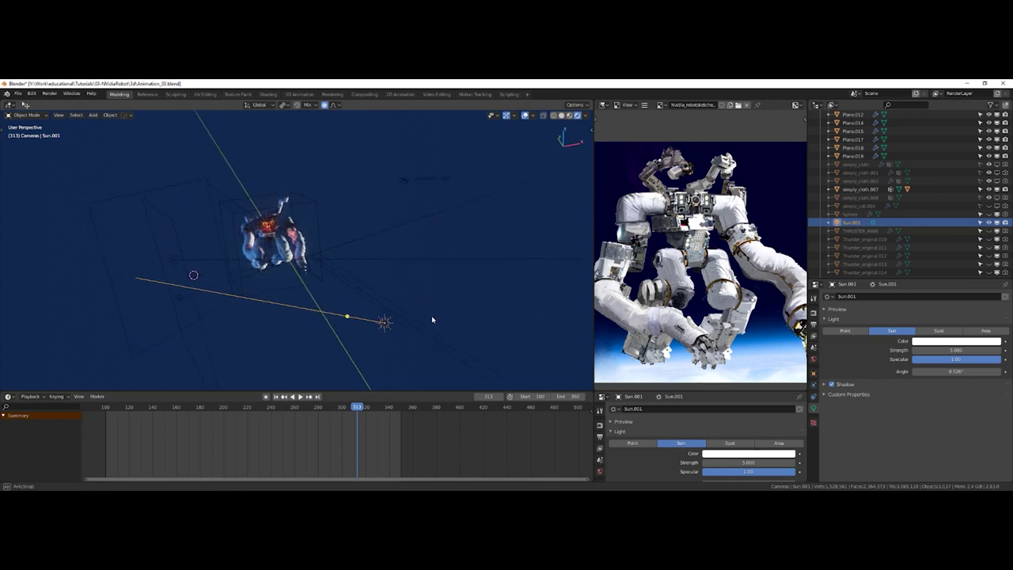
key(z)
click(450, 341)
middle_drag(448, 340, 397, 297)
key(r)
key(z)
click(437, 278)
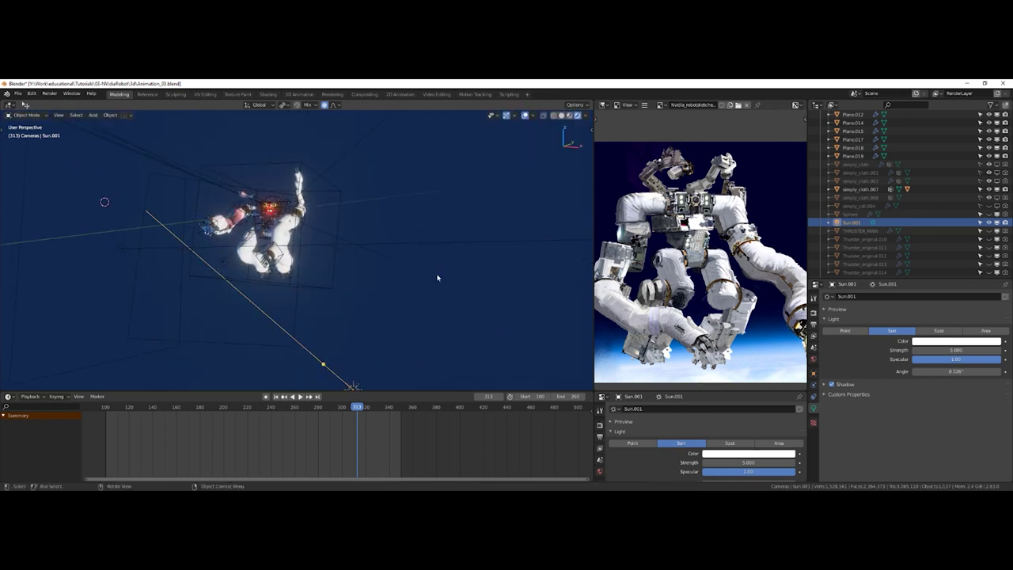
- View the robot and sun light from another side and collapse the bot2_highres collection in the outliner
middle_drag(353, 387, 293, 198)
scroll(855, 237, up, 15)
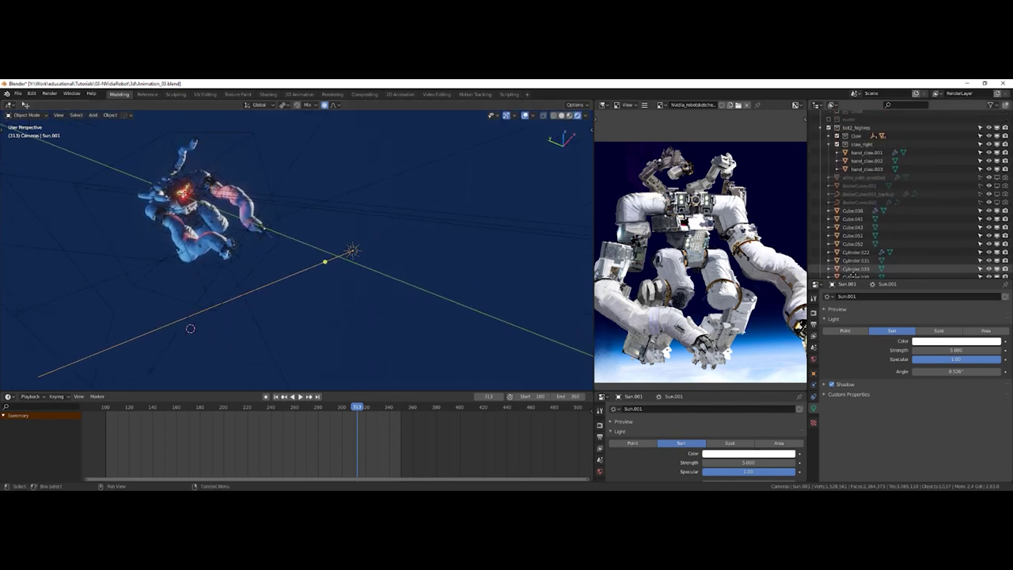
click(821, 136)
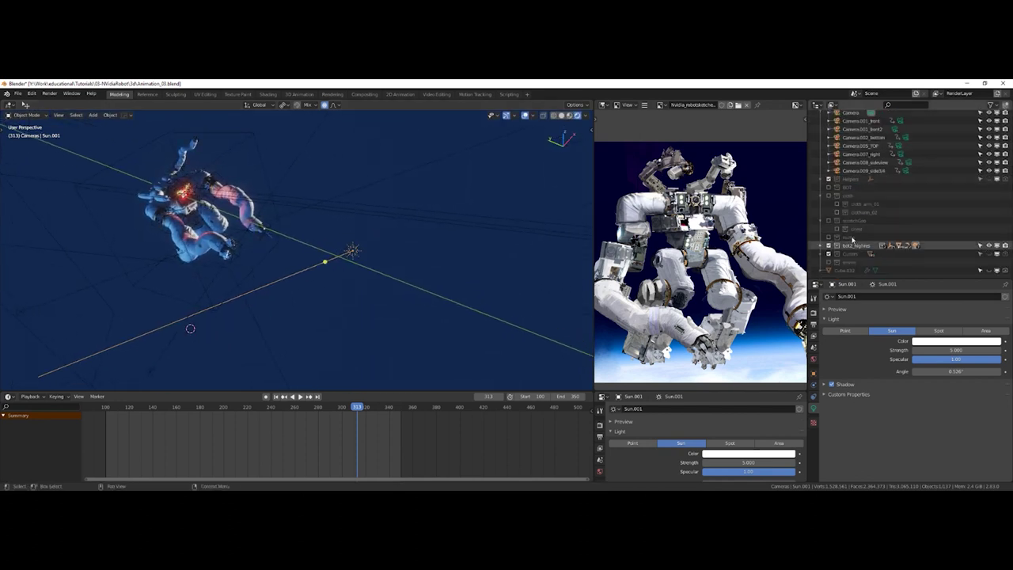
- Enable the enviro collection and select two cylinders and two planes of the panel structure beside the robot
click(829, 262)
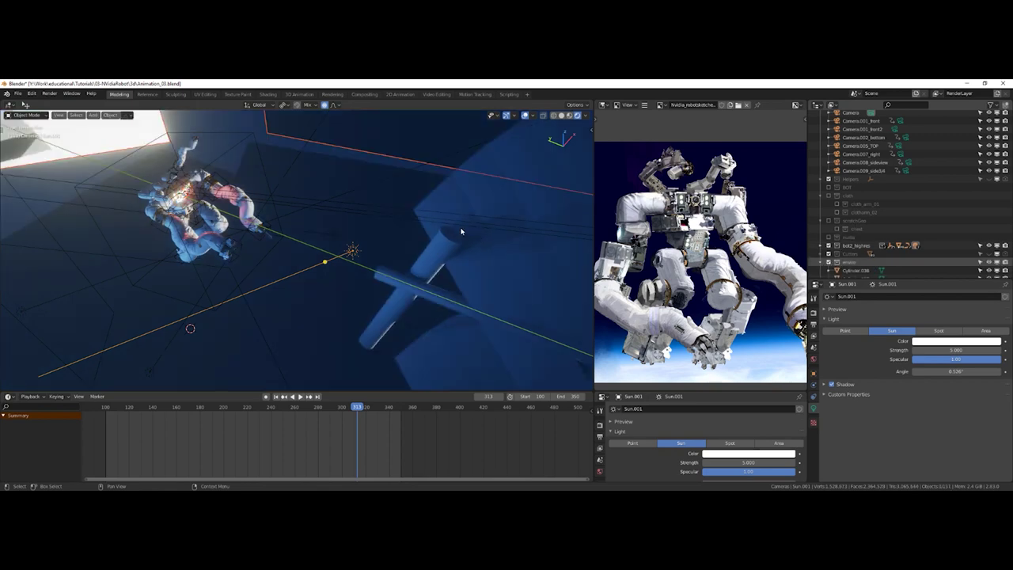
middle_drag(445, 213, 452, 228)
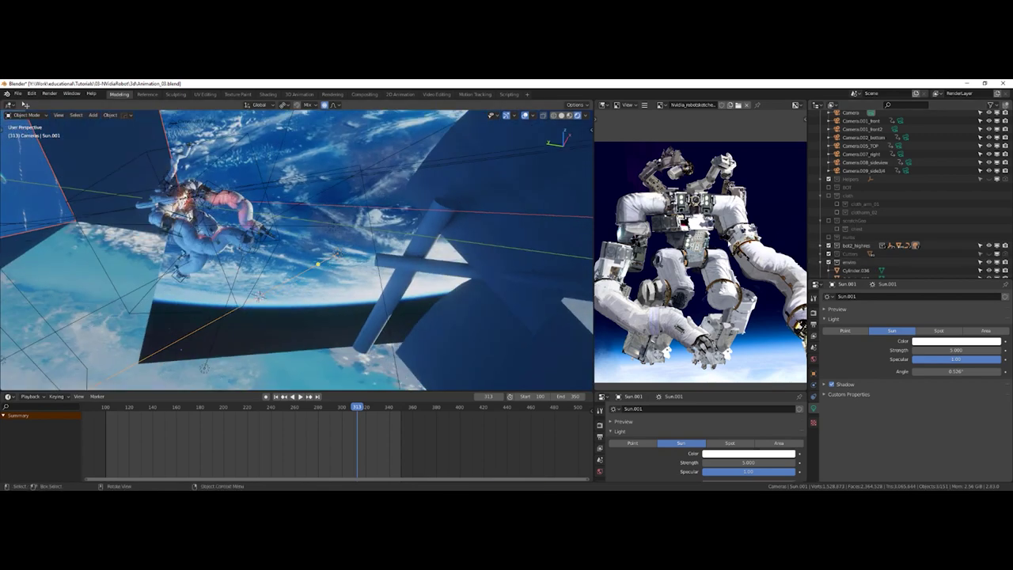
click(438, 221)
shift+click(484, 221)
shift+click(462, 269)
shift+click(464, 299)
scroll(897, 258, down, 5)
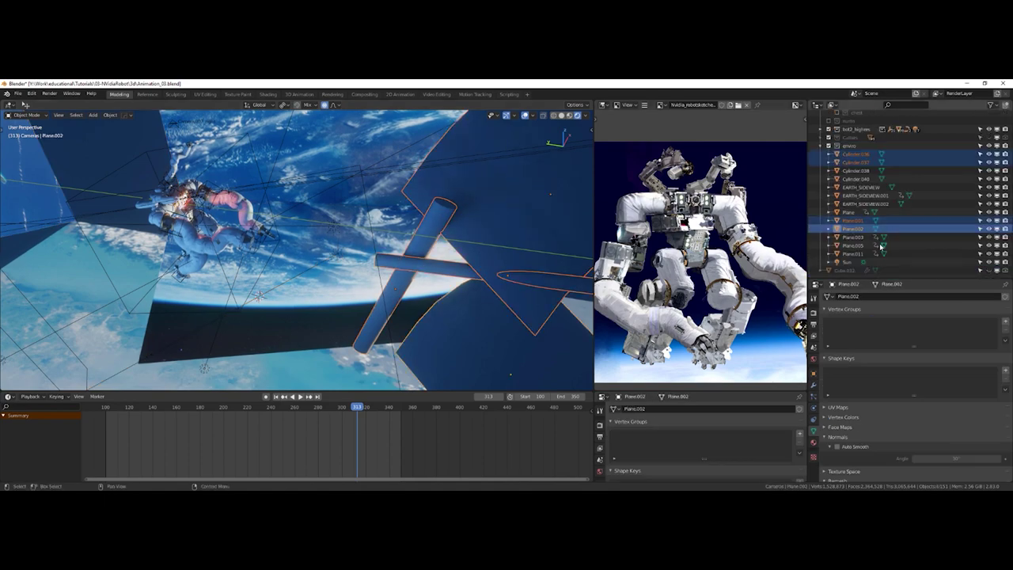
- Turn off the viewport overlays and view the robot and the panel structure from the side
mouse_move(314, 191)
middle_down()
mouse_move(360, 167)
mouse_move(415, 162)
mouse_move(355, 204)
mouse_move(372, 195)
mouse_move(485, 209)
mouse_move(443, 211)
mouse_move(409, 194)
mouse_move(382, 225)
mouse_move(399, 212)
middle_up()
key(z)
click(417, 163)
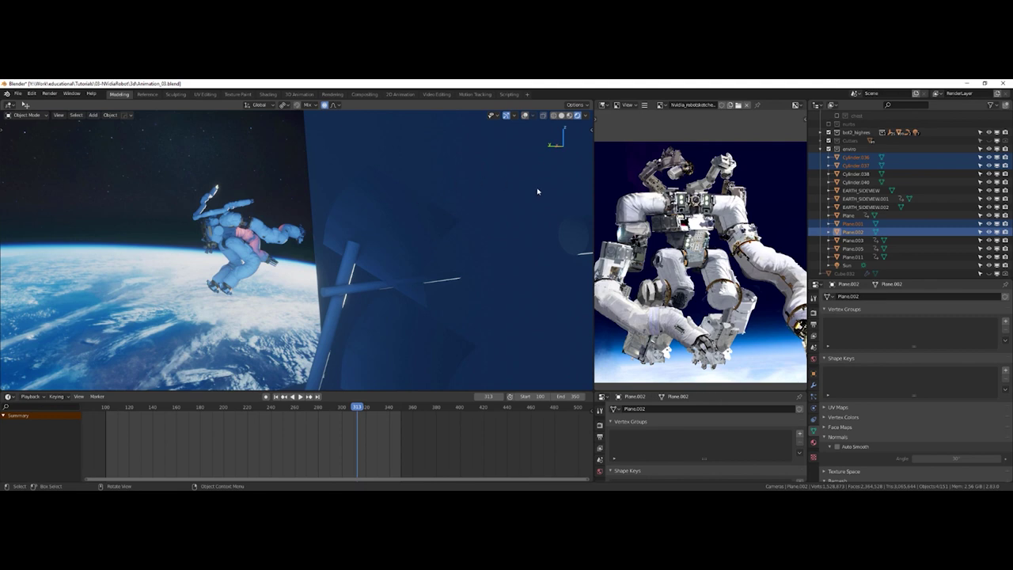
middle_drag(377, 250, 332, 222)
- Look through the scene camera and switch the active camera to Camera.001_front
key(grave)
click(325, 276)
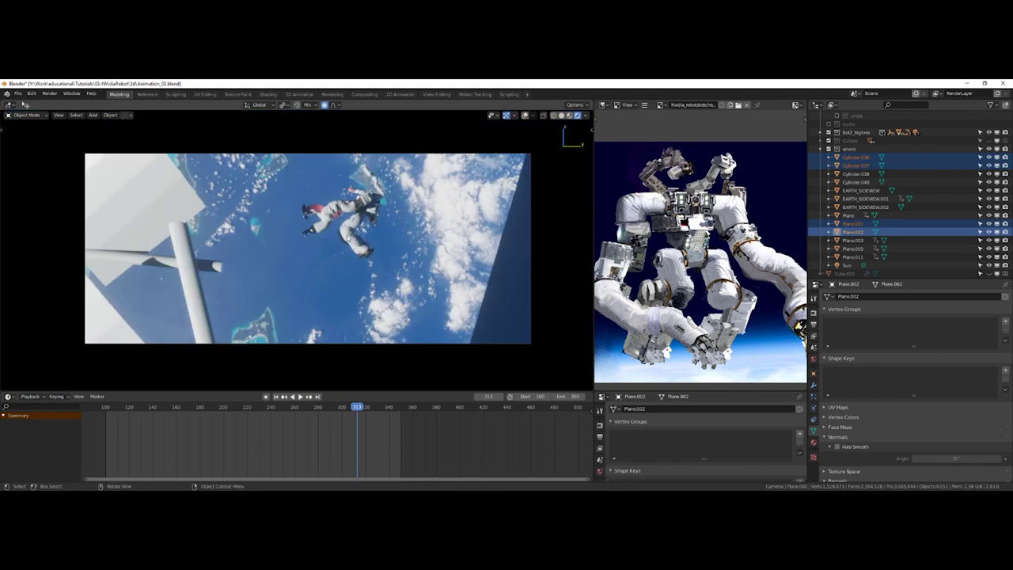
key(grave)
click(344, 333)
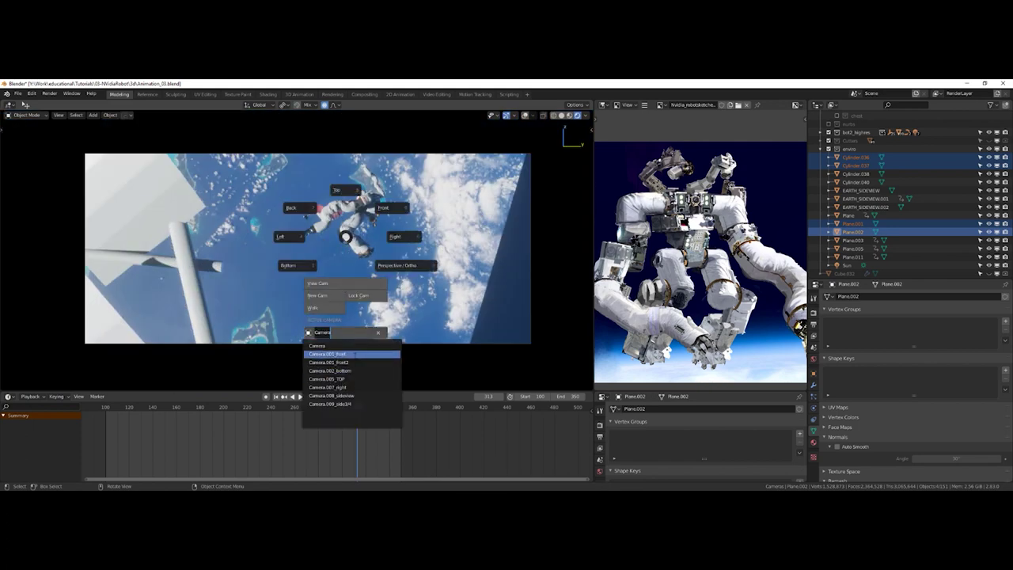
click(355, 354)
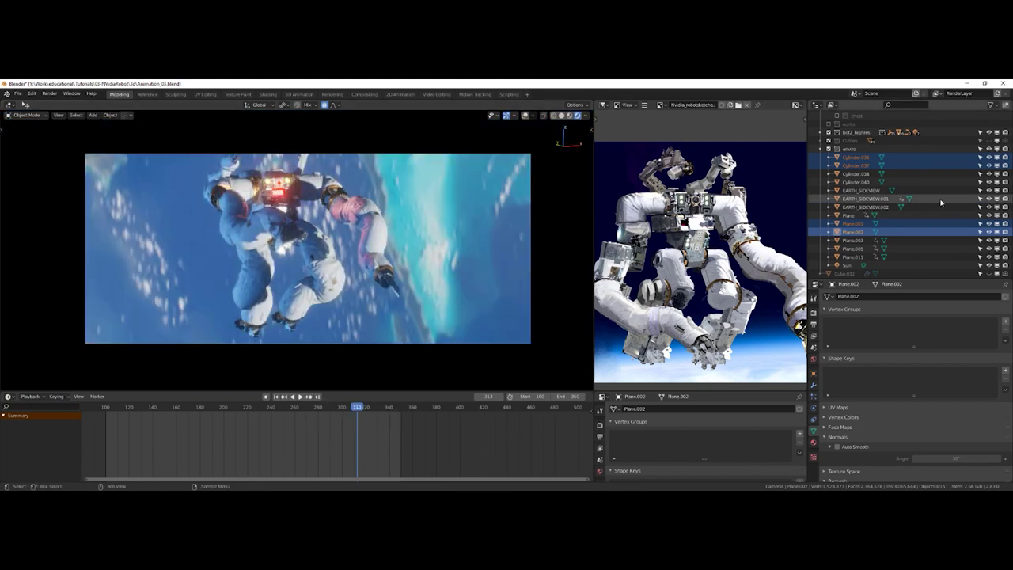
- Toggle the enviro collection off and on repeatedly to compare the robot's lighting with and without the environment
click(828, 149)
scroll(831, 151, up, 5)
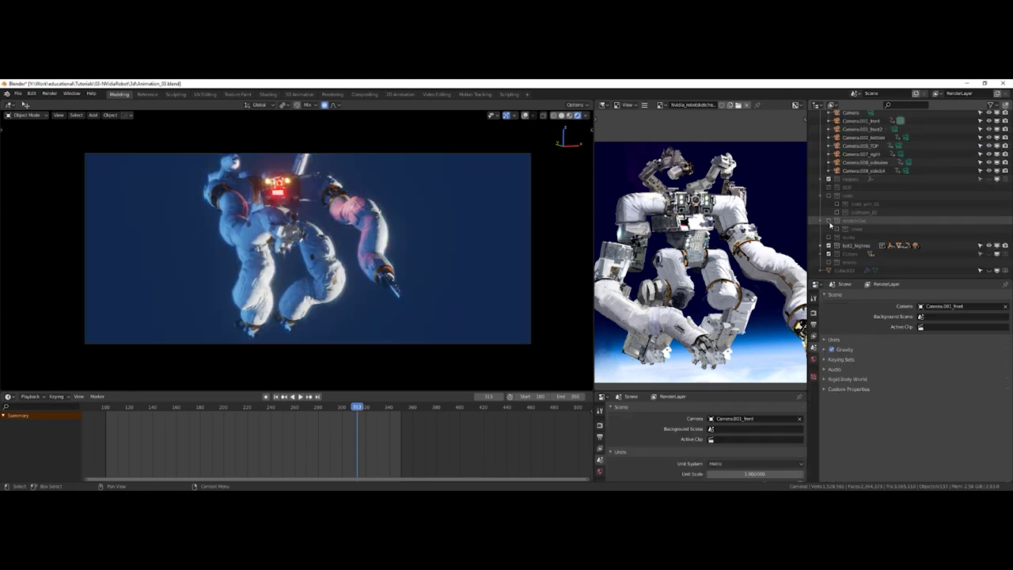
scroll(839, 231, up, 3)
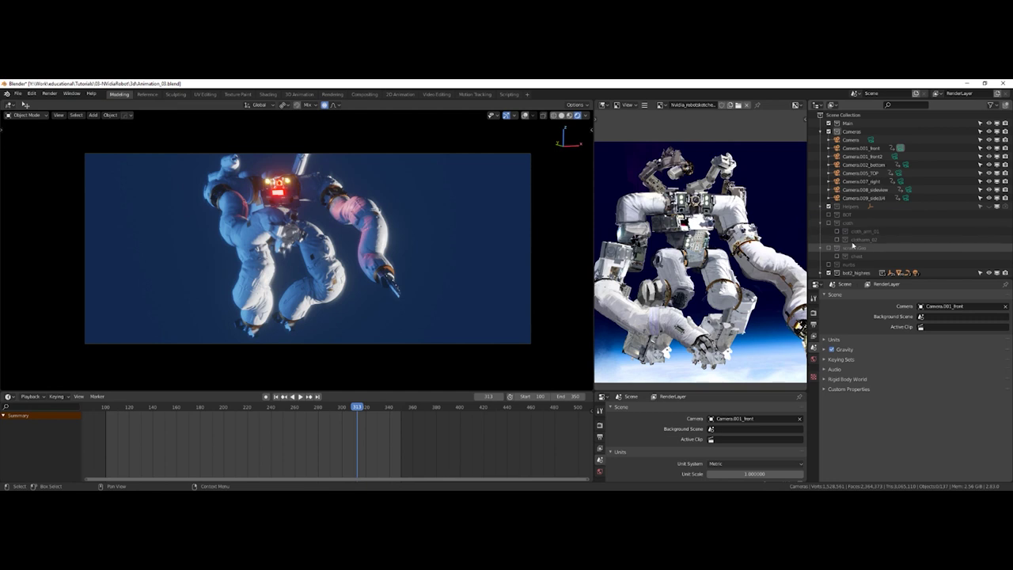
scroll(841, 238, down, 3)
click(828, 262)
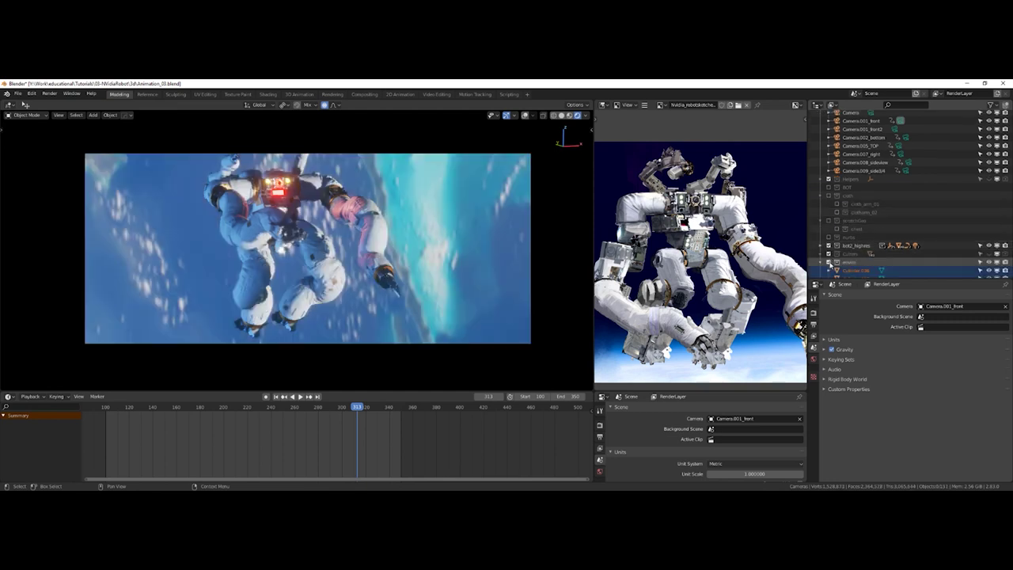
click(829, 262)
click(828, 262)
click(829, 262)
click(829, 262)
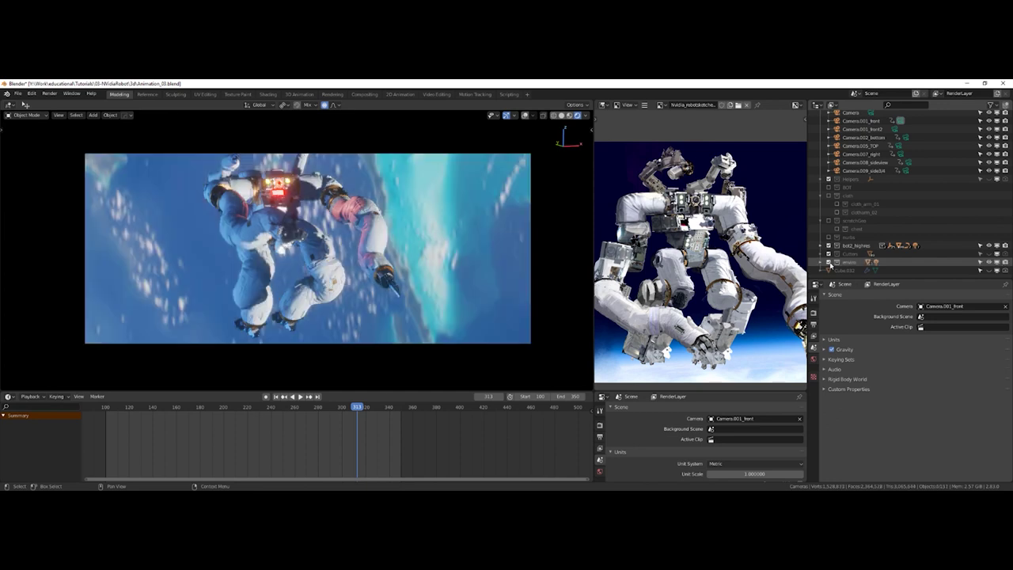
click(829, 262)
click(828, 262)
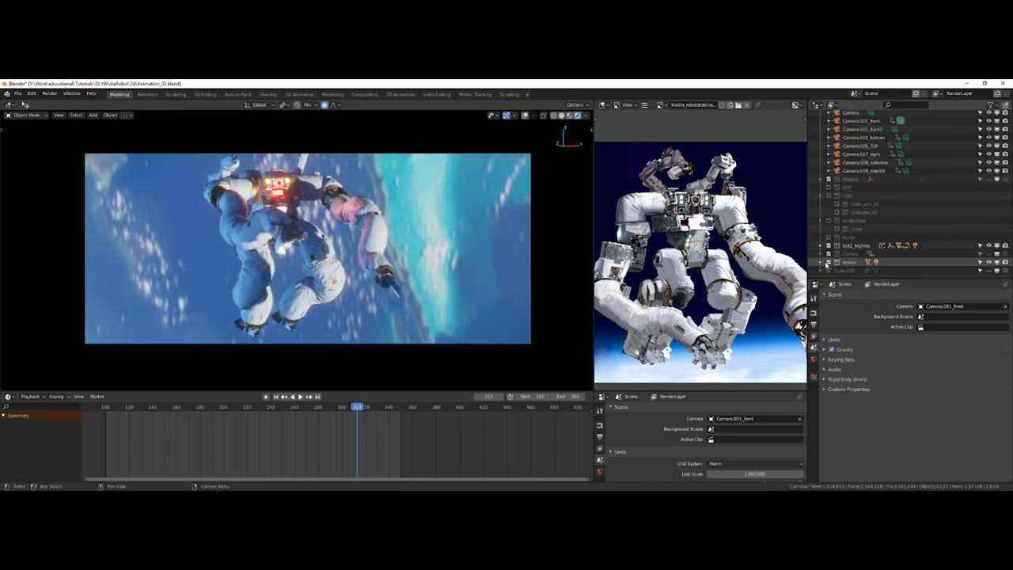
click(829, 262)
- Search the outliner for "sun", disable the Sun.001 light in the viewport and clear the search
click(914, 106)
text(ssun)
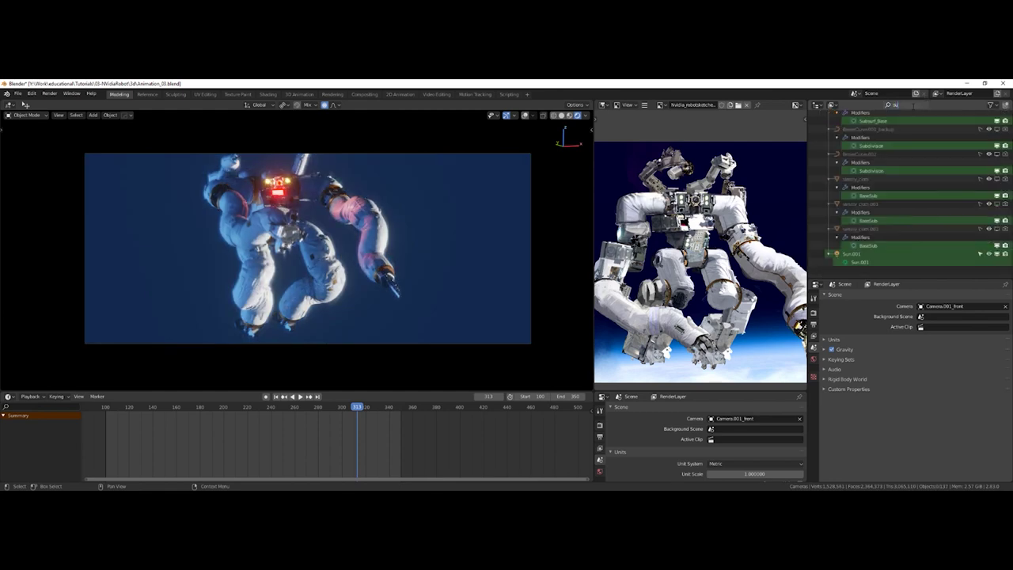
click(995, 132)
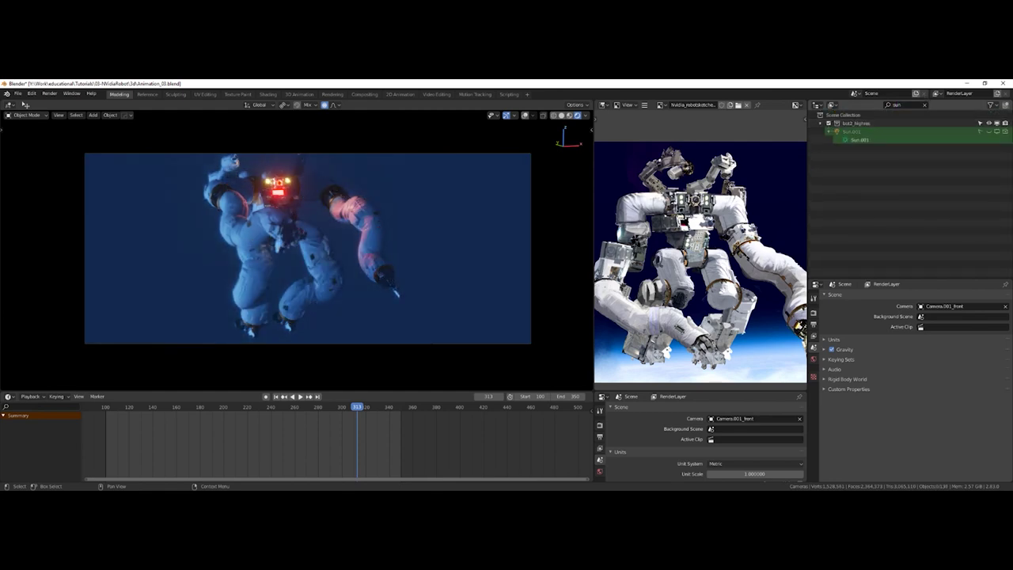
click(924, 105)
scroll(850, 224, down, 2)
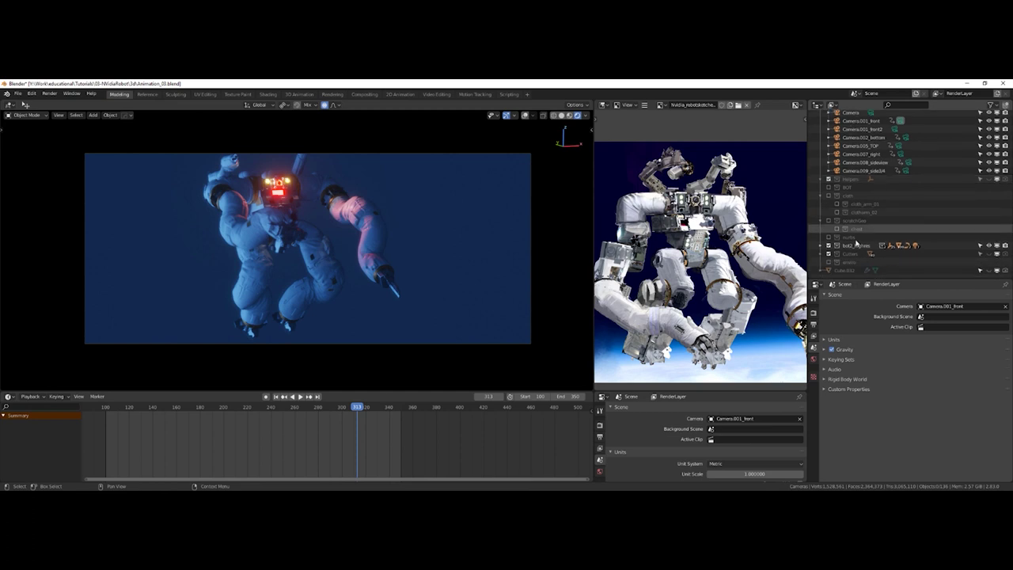
- Enable the enviro collection and move its Sun light into a new collection named lights
click(844, 263)
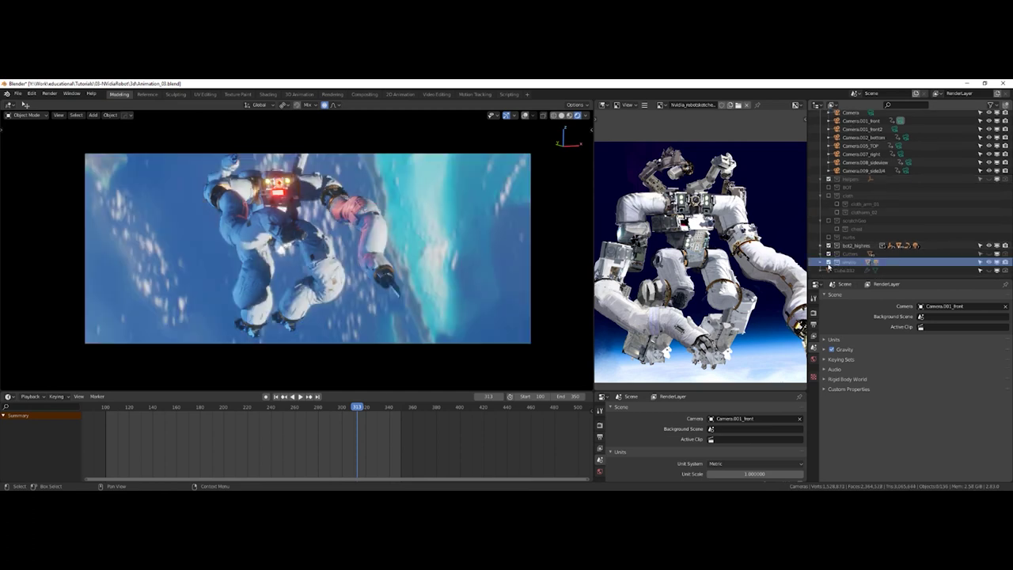
click(829, 262)
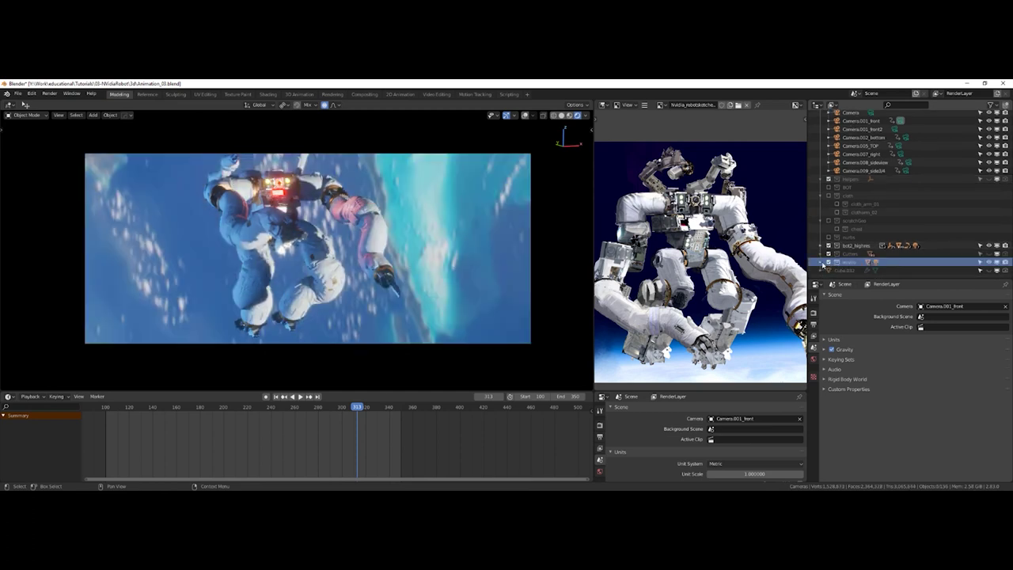
click(821, 262)
scroll(855, 241, down, 5)
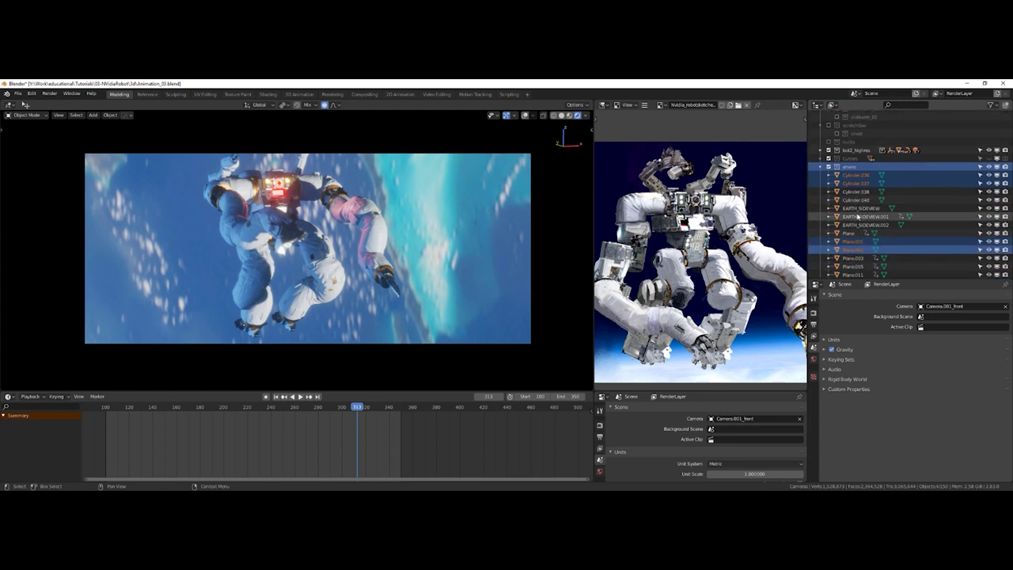
scroll(864, 232, down, 1)
click(848, 262)
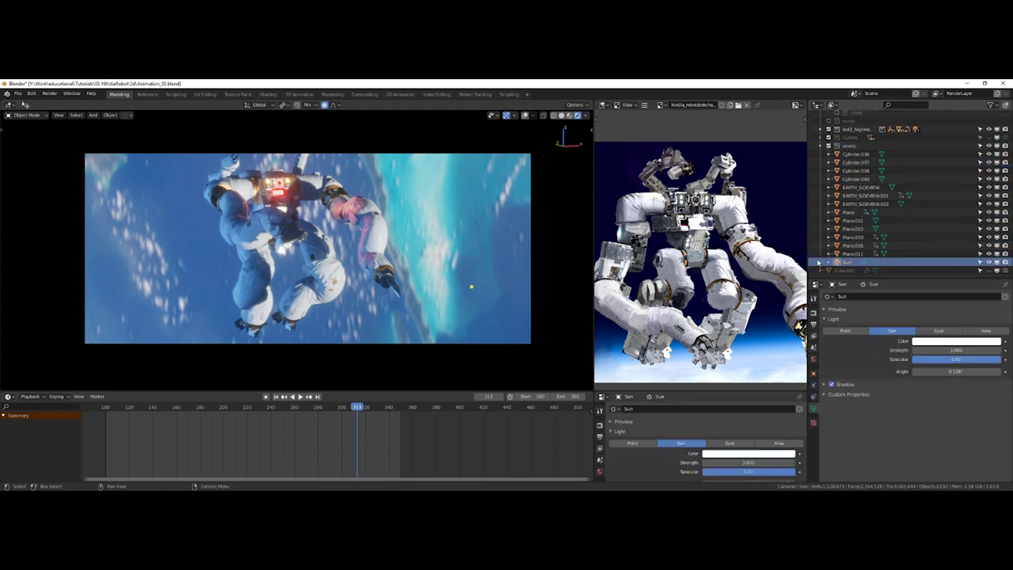
key(m)
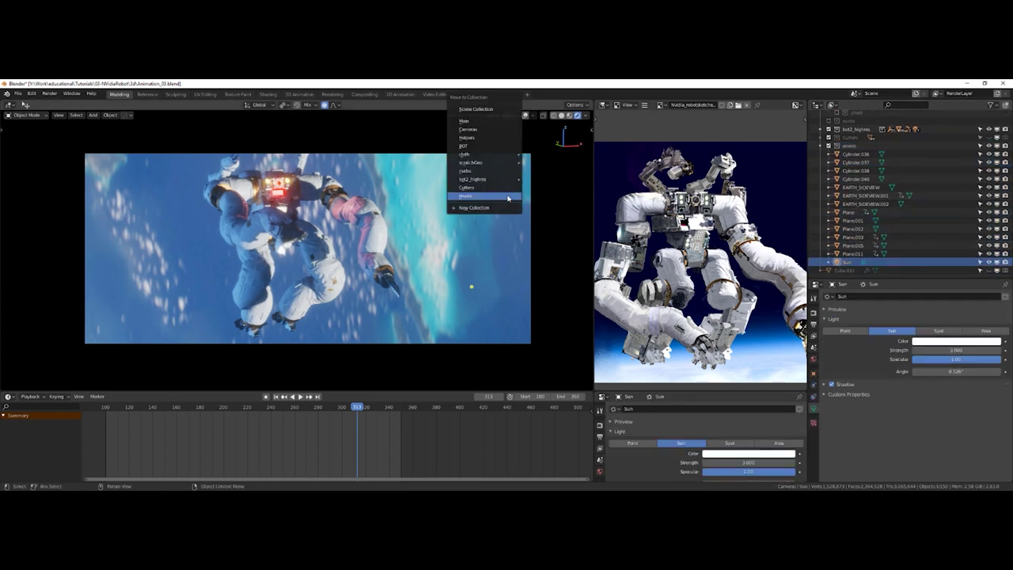
click(503, 209)
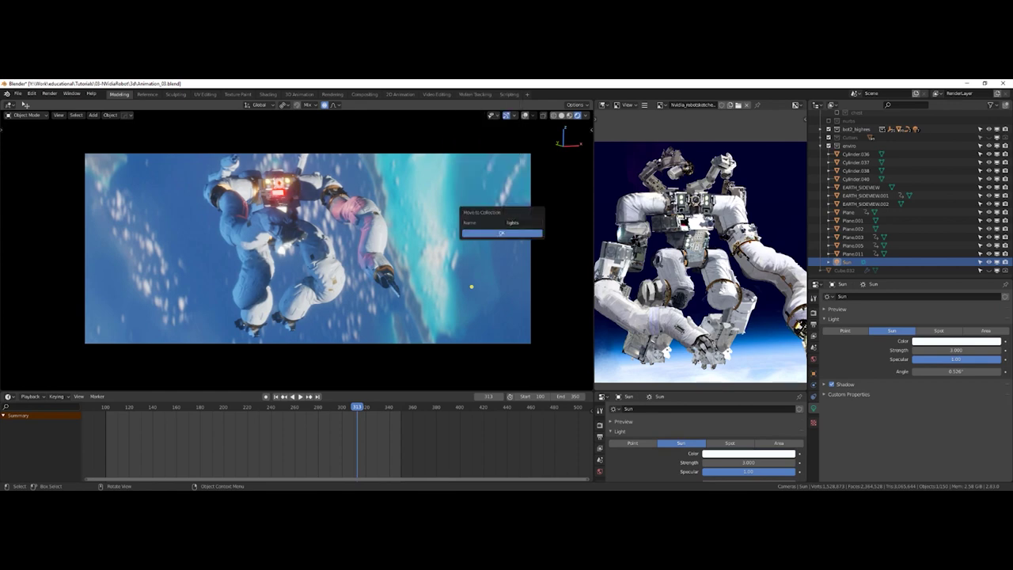
key(Return)
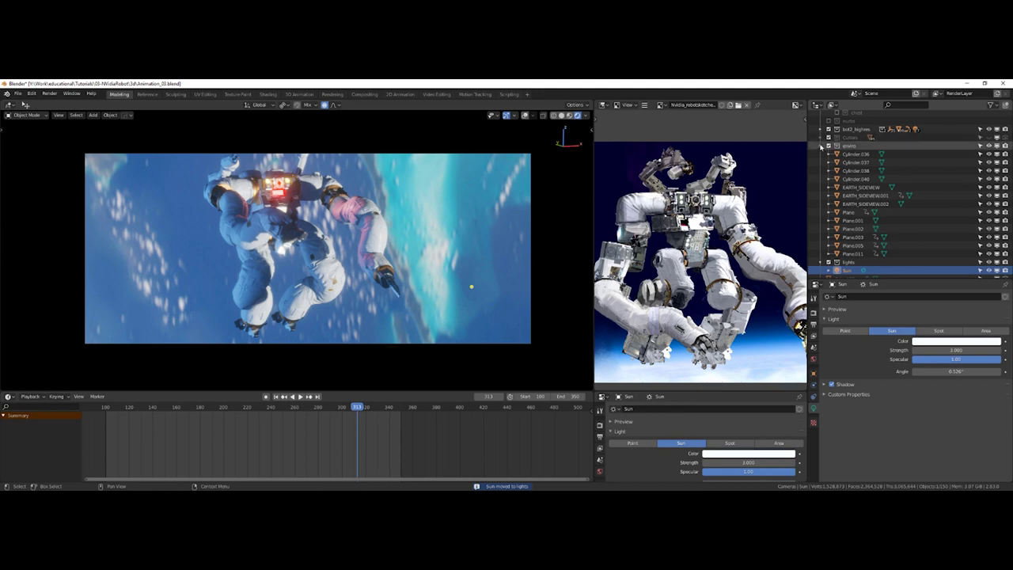
- Collapse the enviro collection and toggle it off and on to compare the light on the robot
click(821, 147)
click(829, 245)
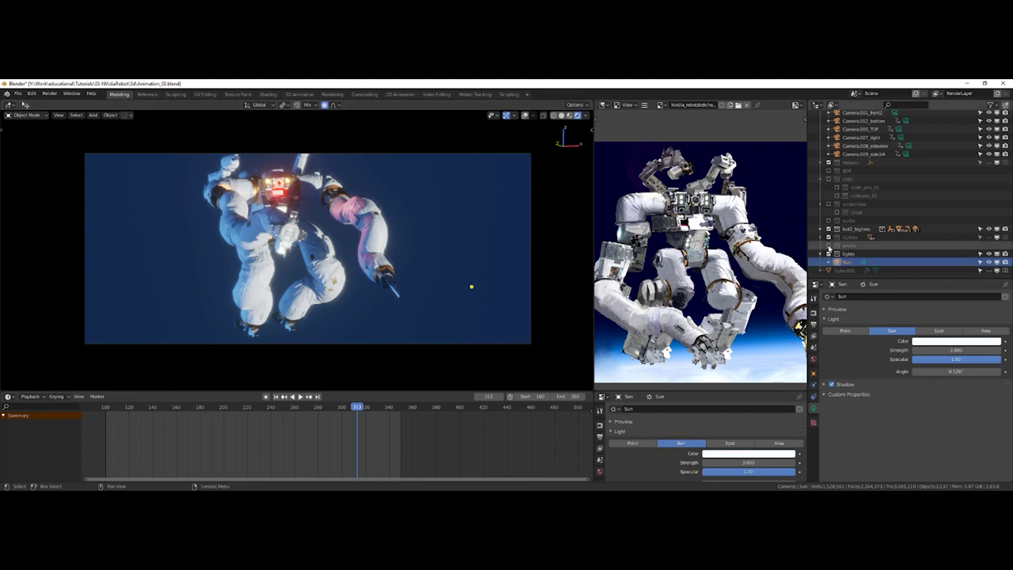
click(829, 245)
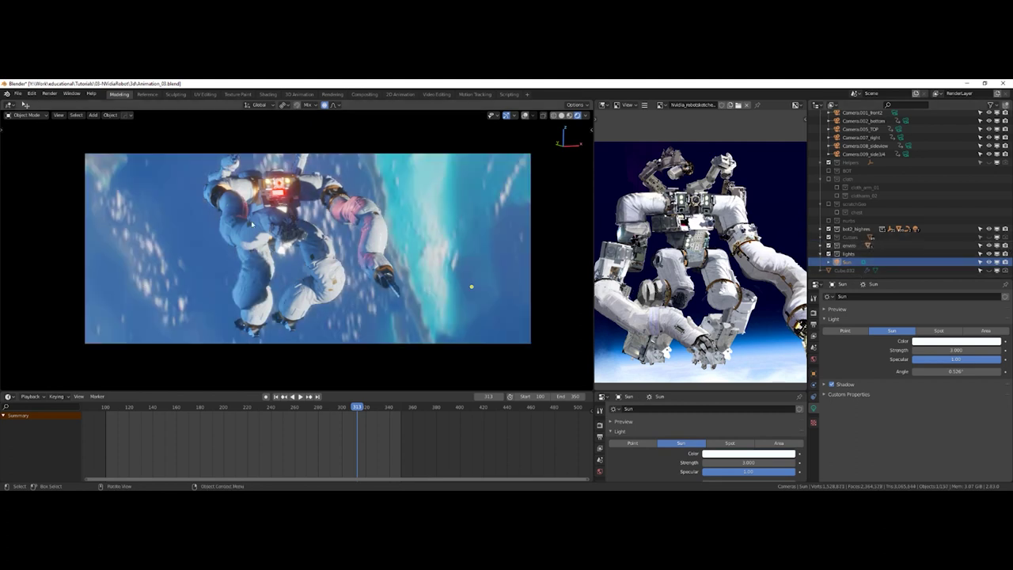
- Play the animation from an earlier frame, stop it at frame 356 and compare the robot with enviro off and on
drag(359, 408, 164, 403)
key(space)
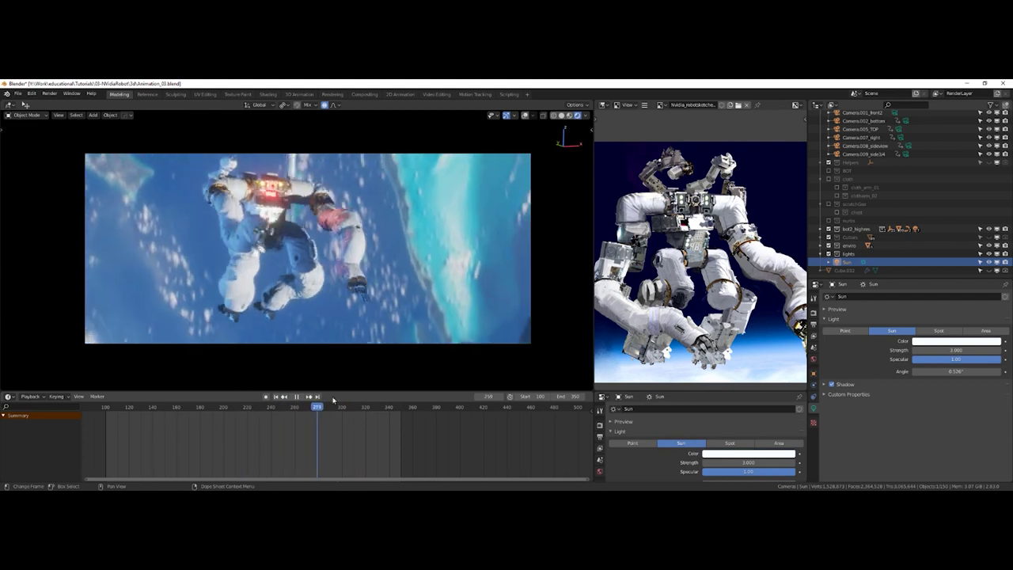
key(space)
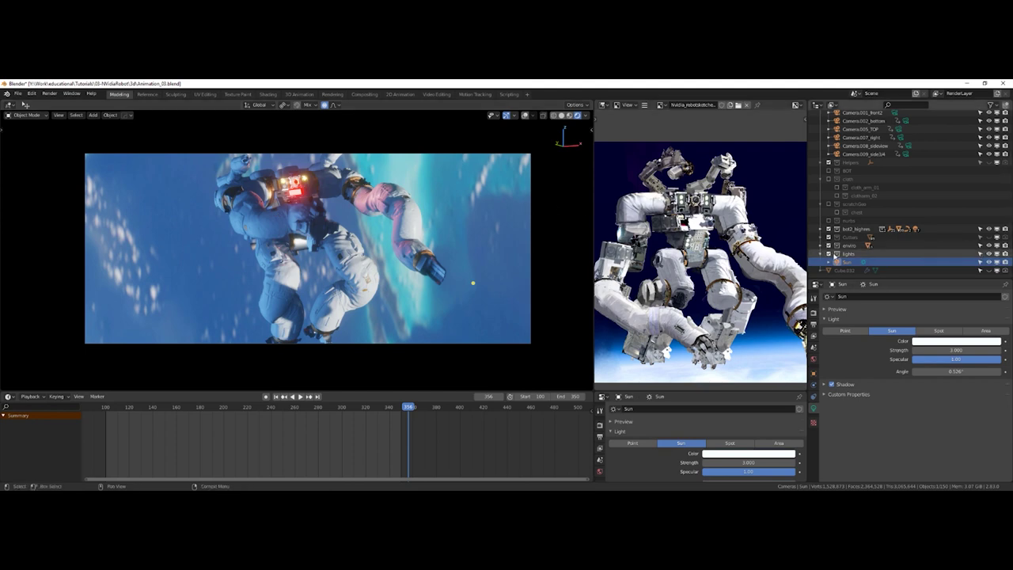
click(830, 246)
click(830, 247)
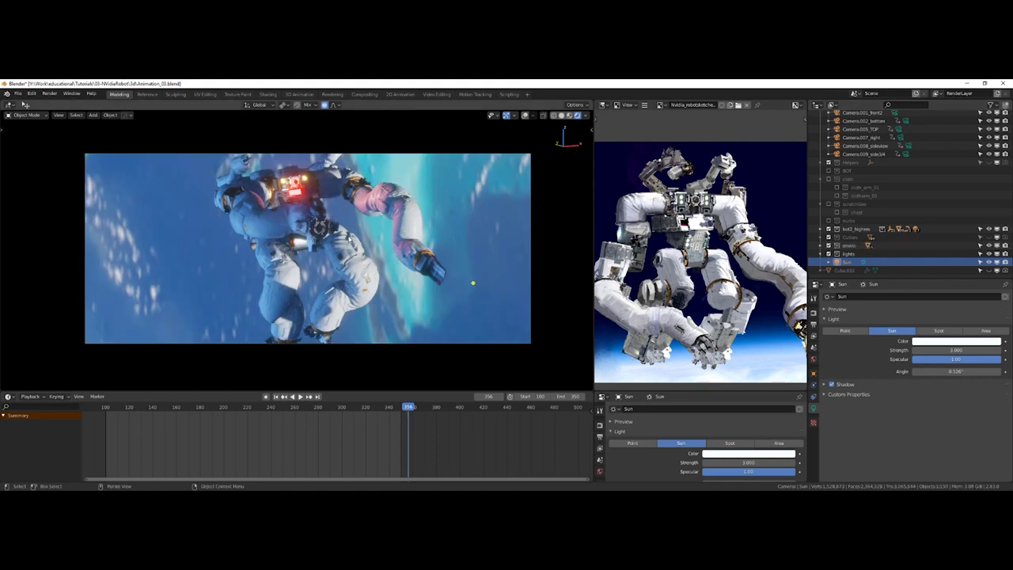
- Leave the camera view and examine the Earth backdrops and the panel structure around the robot
key(grave)
click(345, 297)
middle_drag(337, 301, 442, 244)
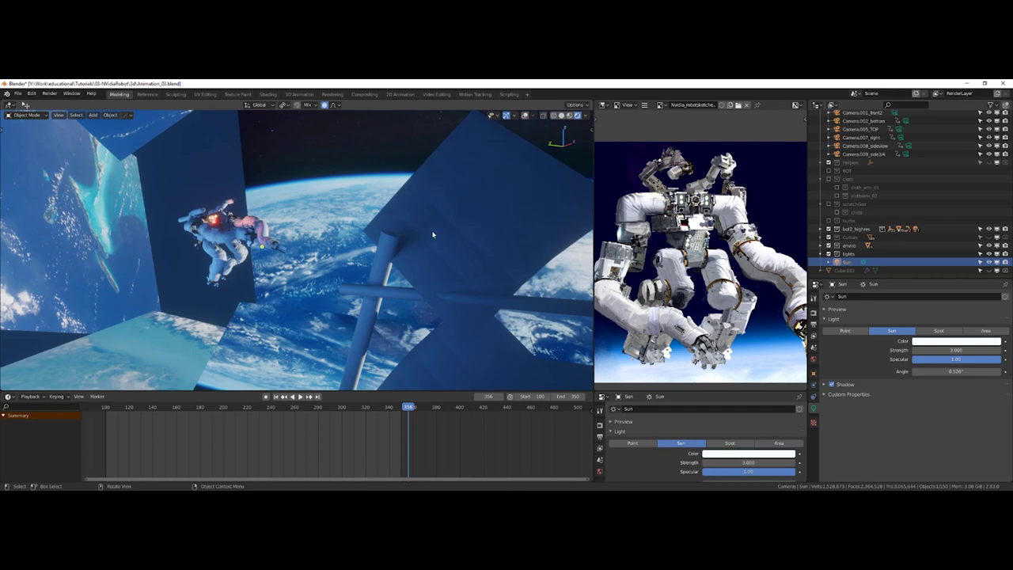
middle_drag(425, 224, 459, 199)
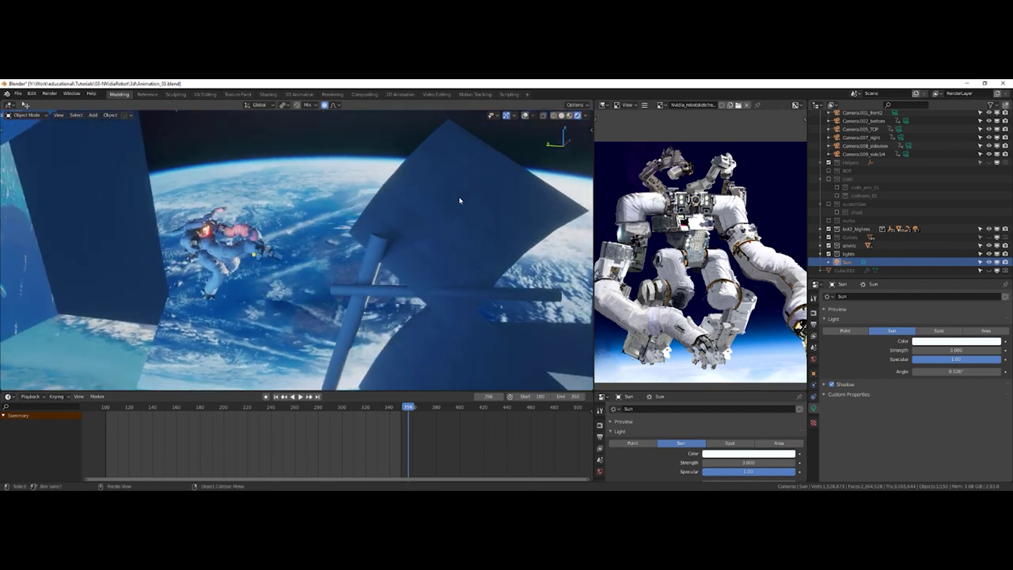
shift+middle_drag(436, 225, 419, 256)
- Enlarge the 3D viewport by shrinking the timeline and view the robot beside the panel structure from the side
drag(290, 391, 291, 464)
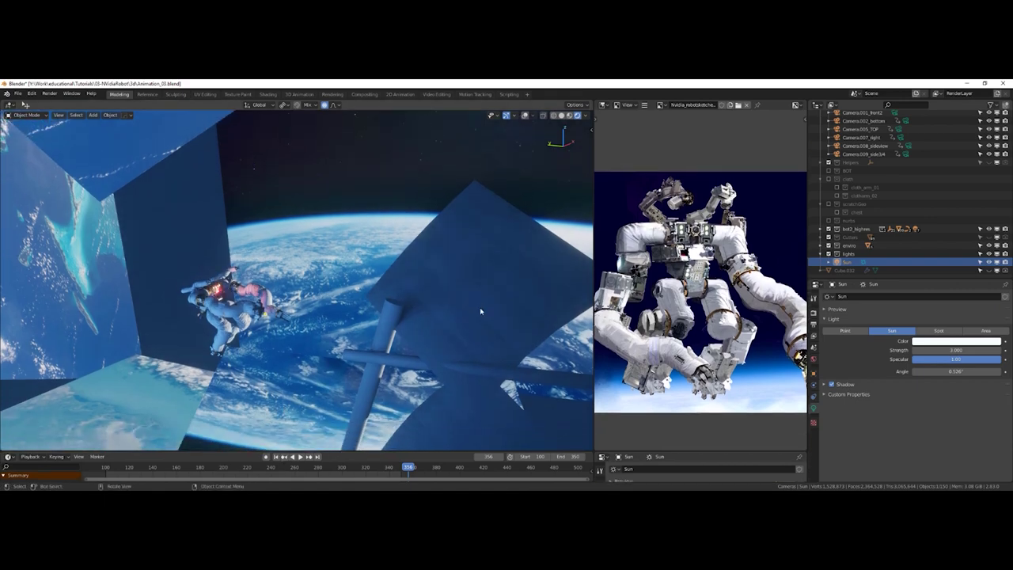
mouse_move(420, 290)
shift+middle_down()
mouse_move(438, 285)
mouse_move(403, 282)
shift+middle_up()
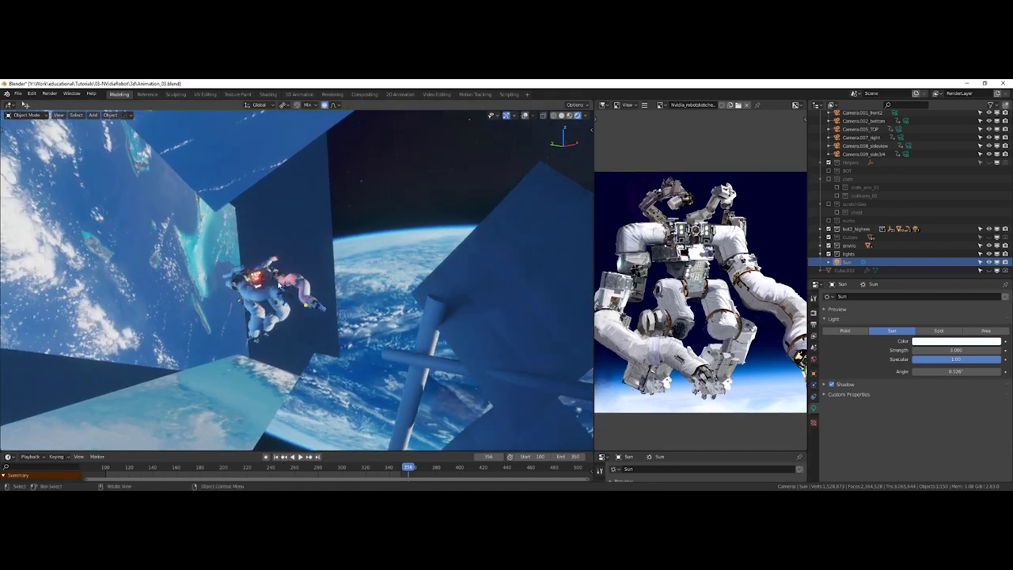
scroll(323, 273, up, 4)
middle_drag(324, 271, 433, 268)
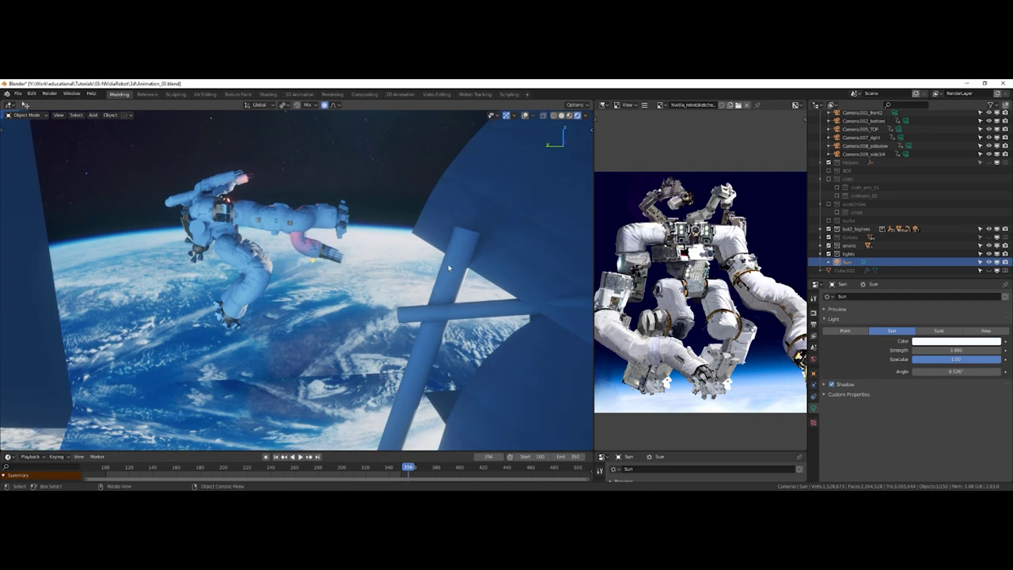
- Duplicate the upright cylinder of the panel structure, place the copy closer to the robot and show the viewport overlays
click(445, 287)
key(shift+d)
click(408, 237)
key(z)
click(455, 232)
- Look through Camera.001_front and move the duplicated cylinder along the global Y axis to adjust its shadow on the robot
key(grave)
click(390, 314)
key(KP_0)
key(g)
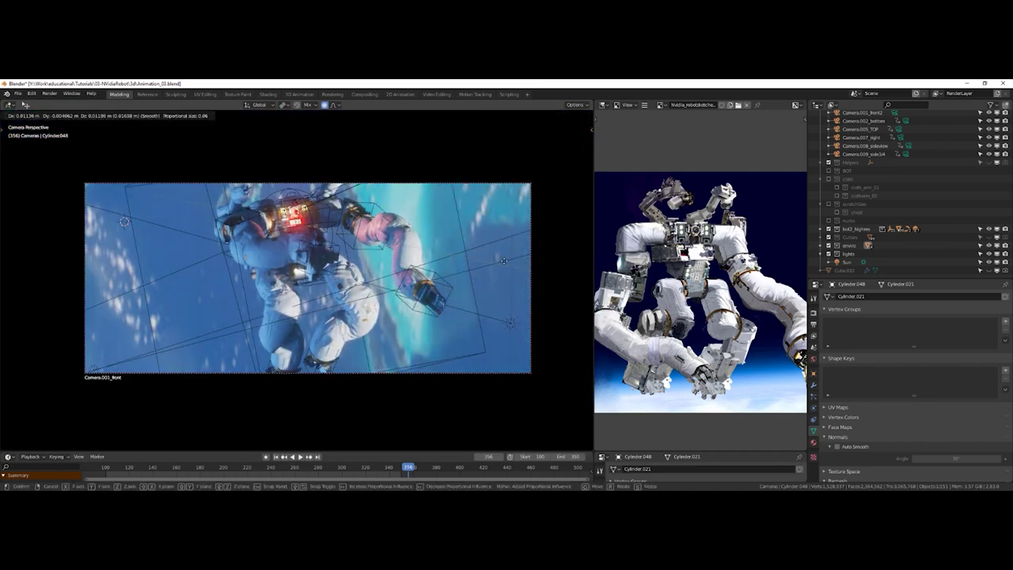
key(y)
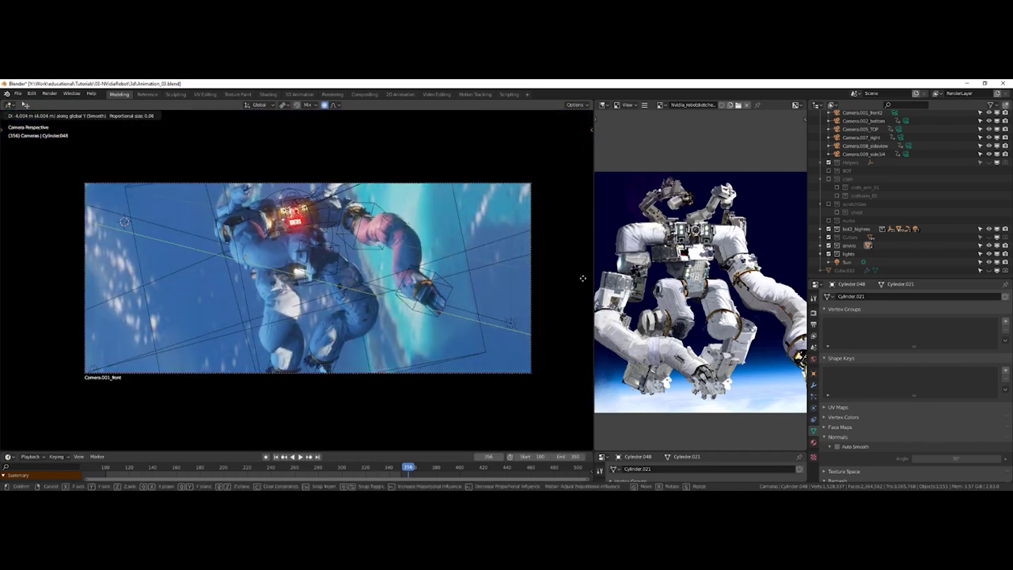
click(562, 271)
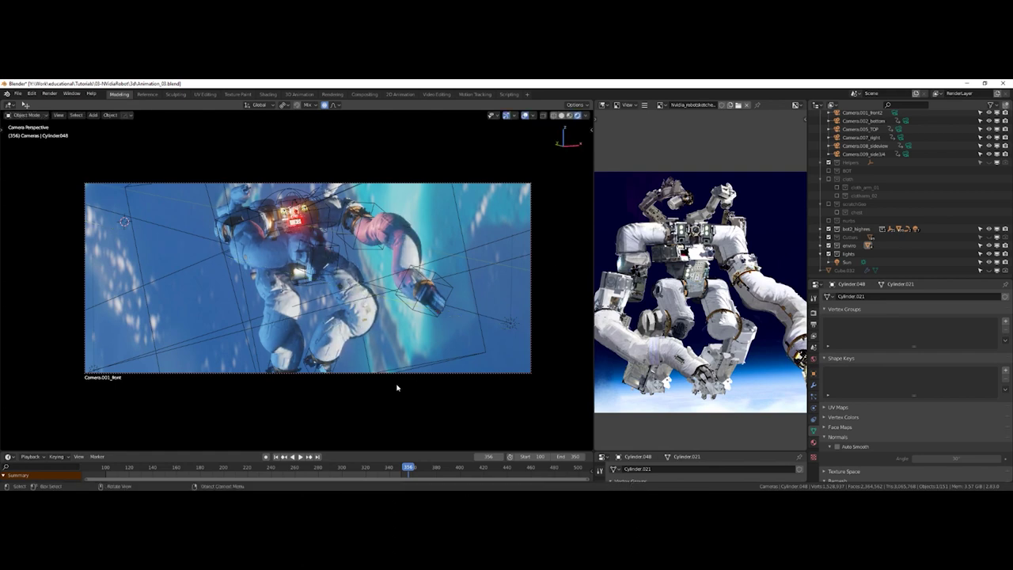
- At frame 334, move the duplicated cylinder about 1.4 m along the global Y axis to shift its shadow on the robot
mouse_move(393, 468)
mouse_down()
mouse_move(211, 444)
mouse_move(413, 469)
mouse_move(383, 469)
mouse_up()
key(space)
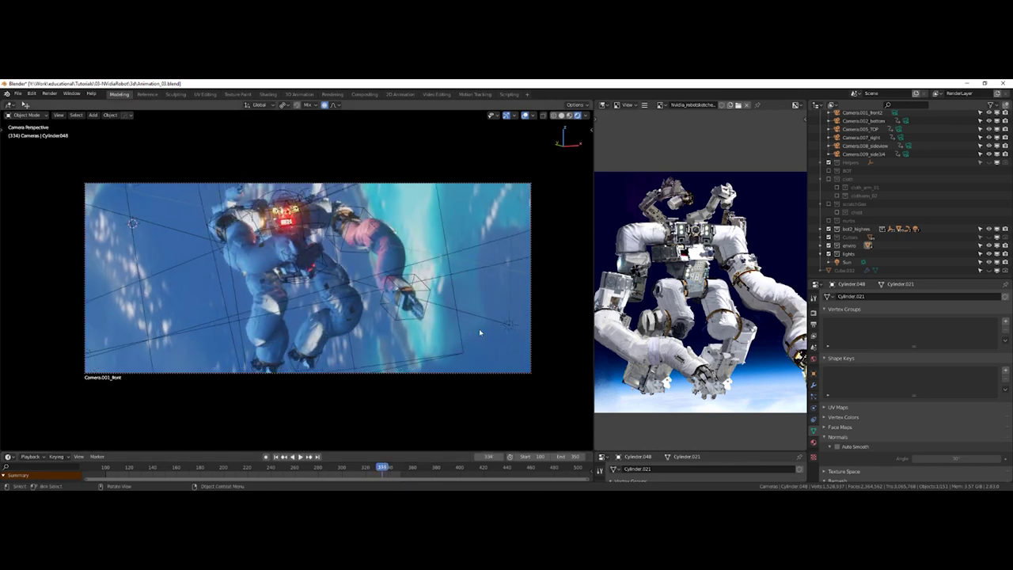
key(g)
key(y)
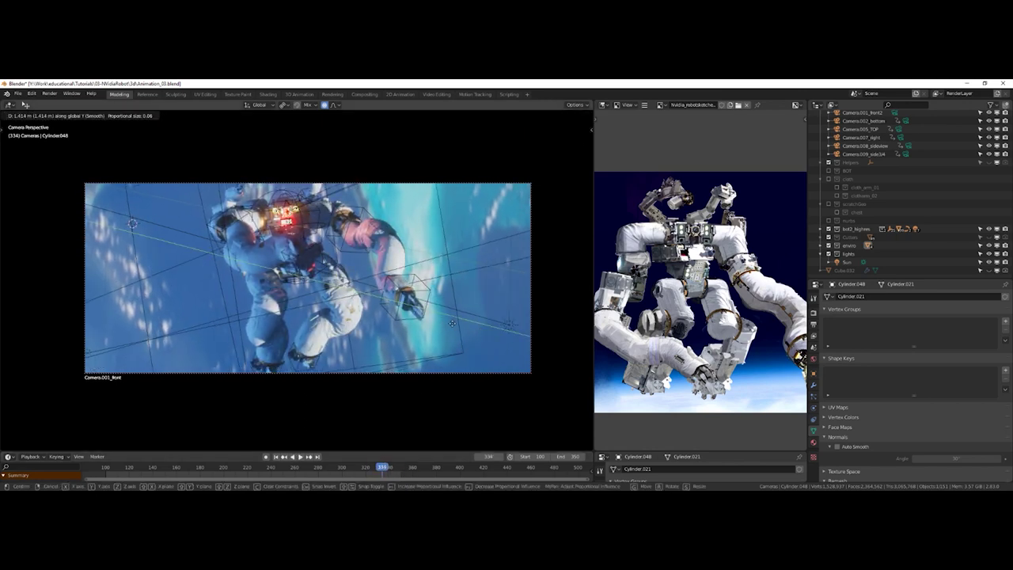
click(452, 324)
- At frame 316, duplicate the shadow-casting cylinder, offset the copy along the global Y axis and rotate it
drag(380, 468, 361, 450)
key(shift+d)
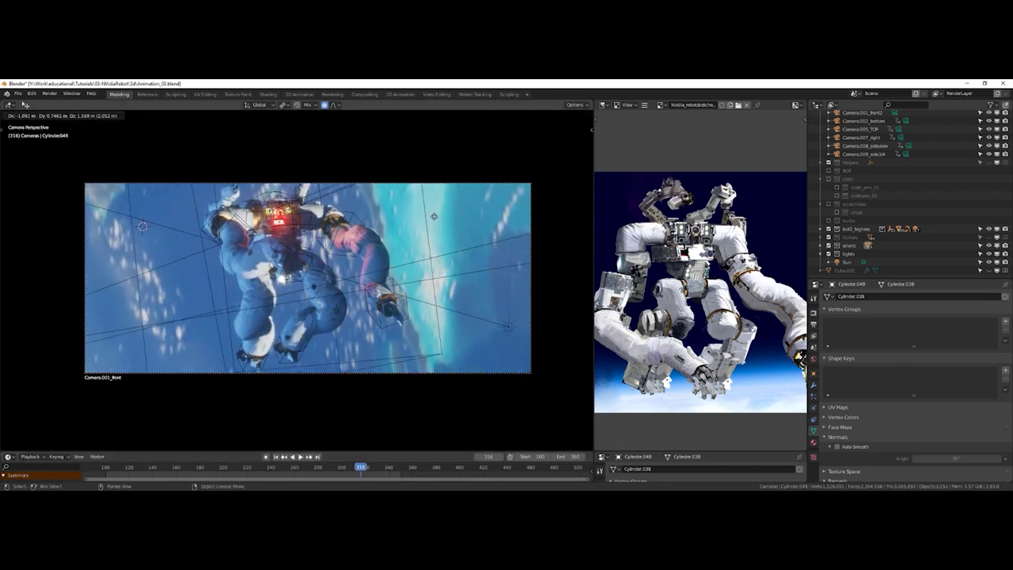
key(y)
click(518, 228)
key(r)
key(y)
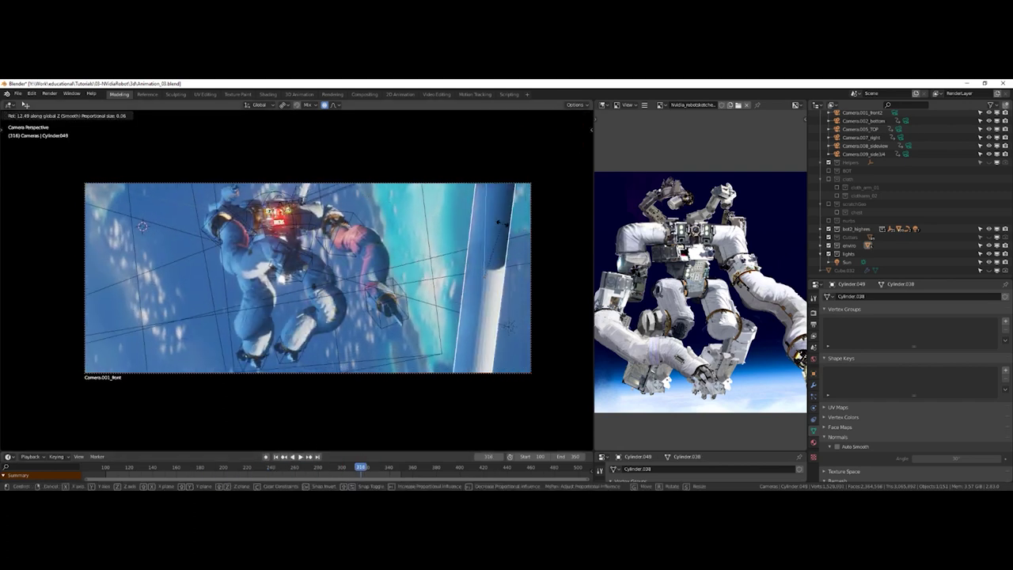
click(419, 231)
- Reposition the new cylinder copy and rotate it about the global Y axis, placing it outside the camera frame at frame 316
key(g)
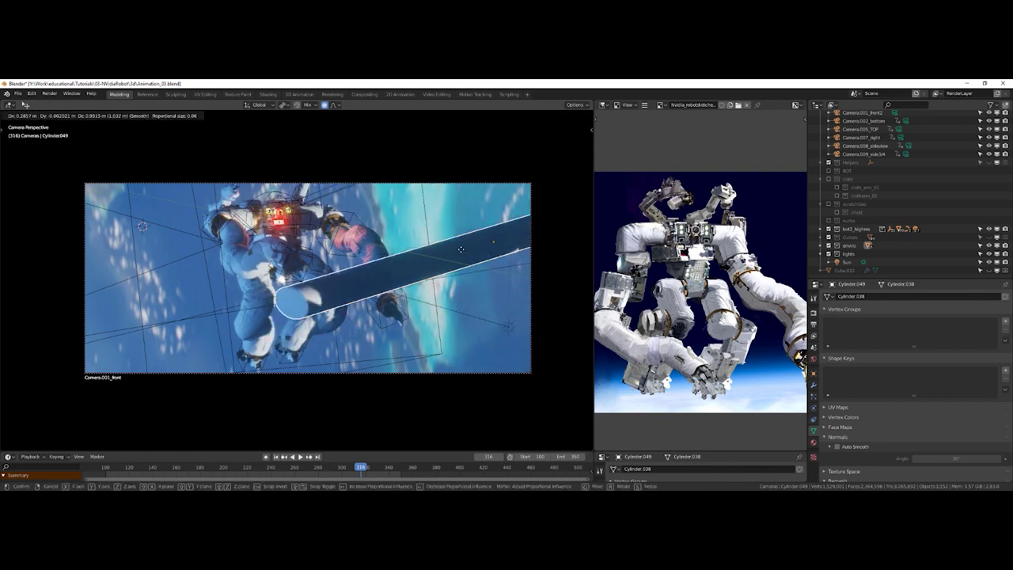
key(r)
key(y)
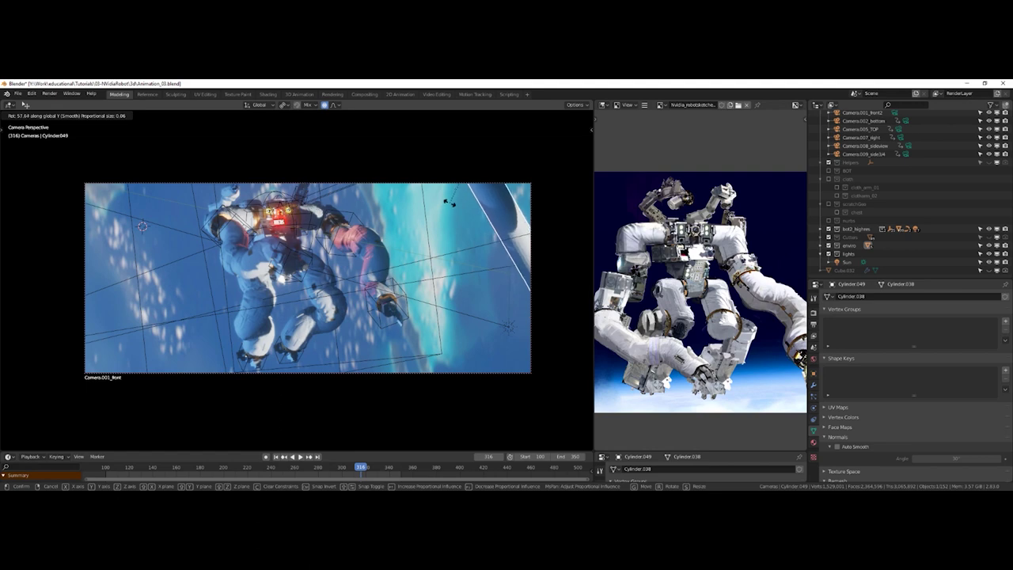
key(g)
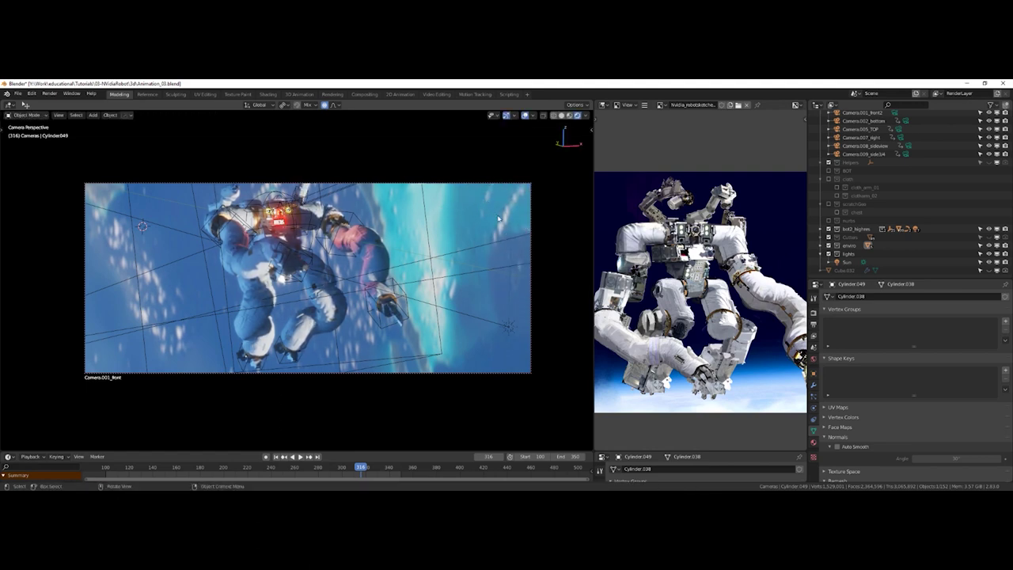
click(489, 220)
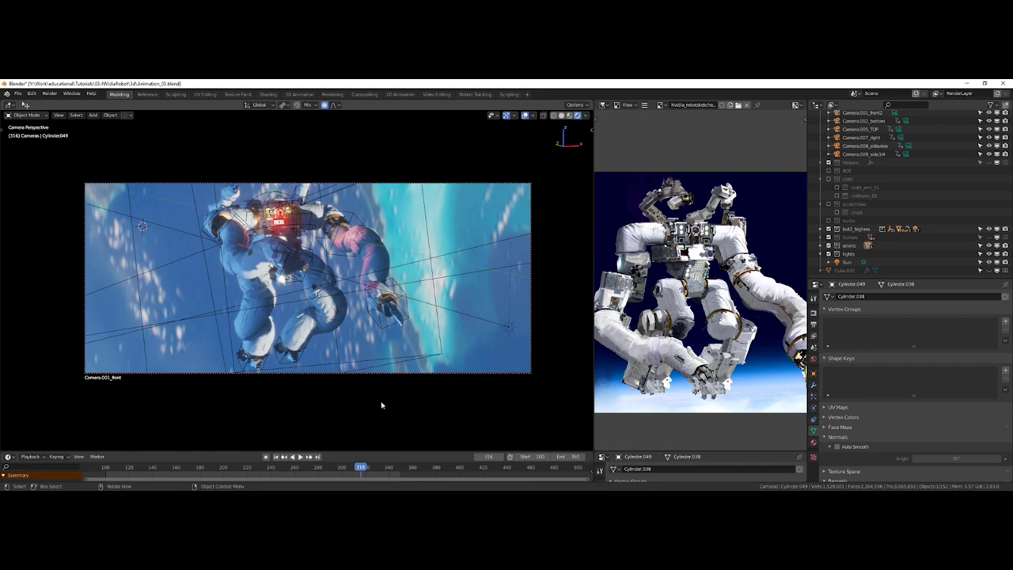
- At frame 107, move the new cylinder out of the camera's view and hide the viewport overlays
drag(360, 468, 114, 441)
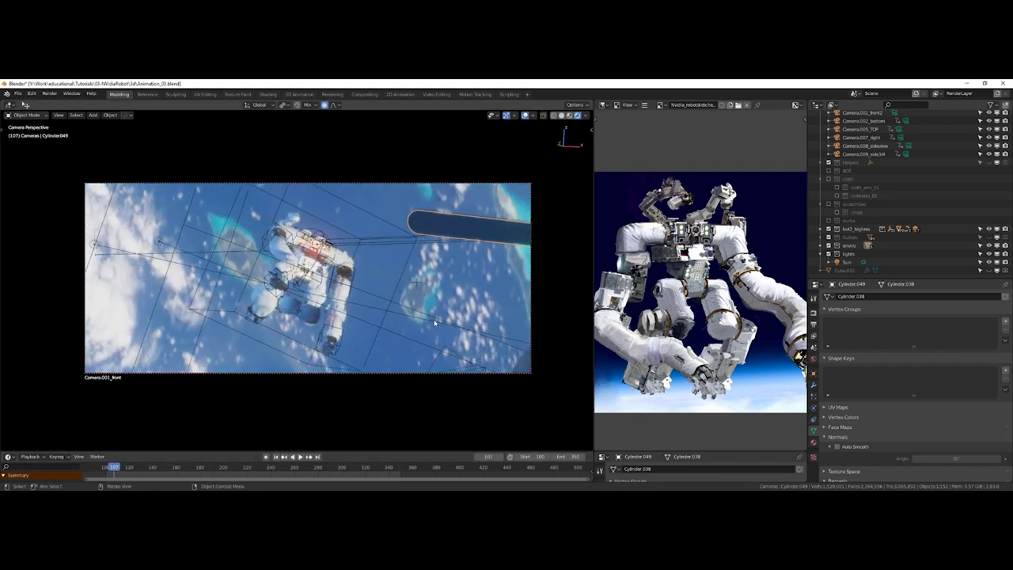
key(g)
click(447, 259)
key(z)
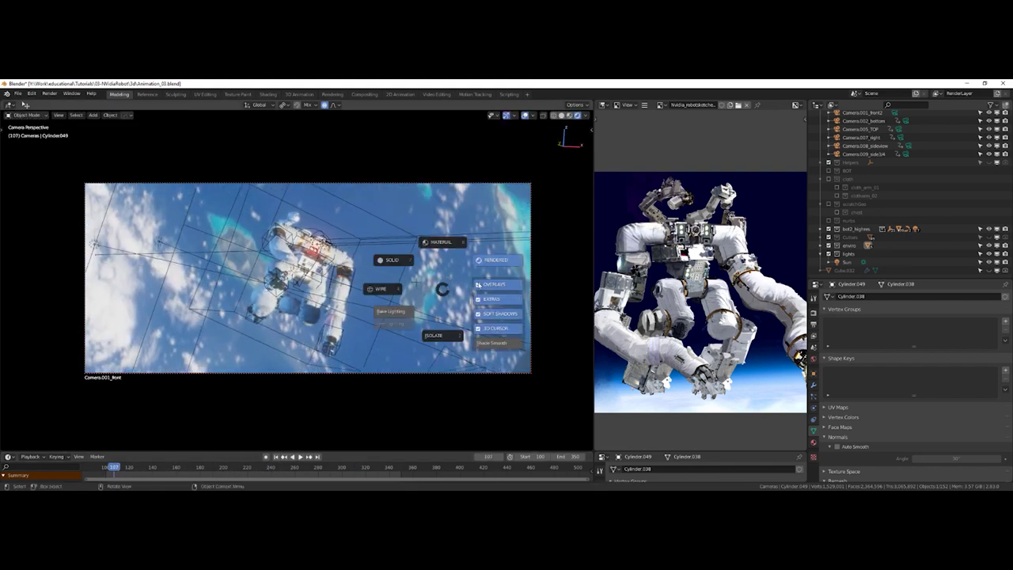
click(495, 285)
- Fine-tune the off-camera cylinder's position and play the animation up to frame 349 to check the shadows on the robot
key(g)
right_click(429, 265)
key(g)
click(446, 278)
key(g)
click(437, 296)
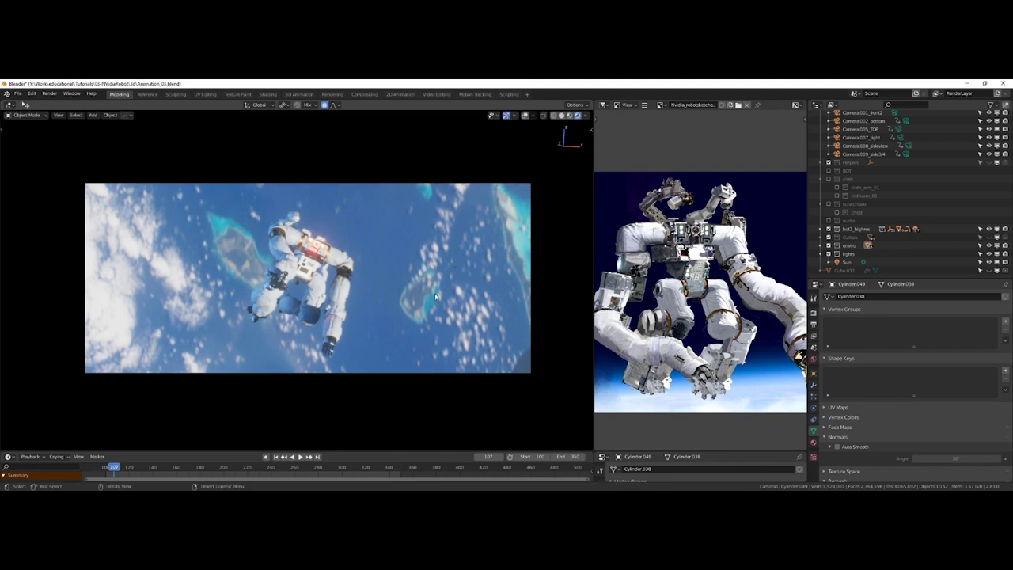
key(space)
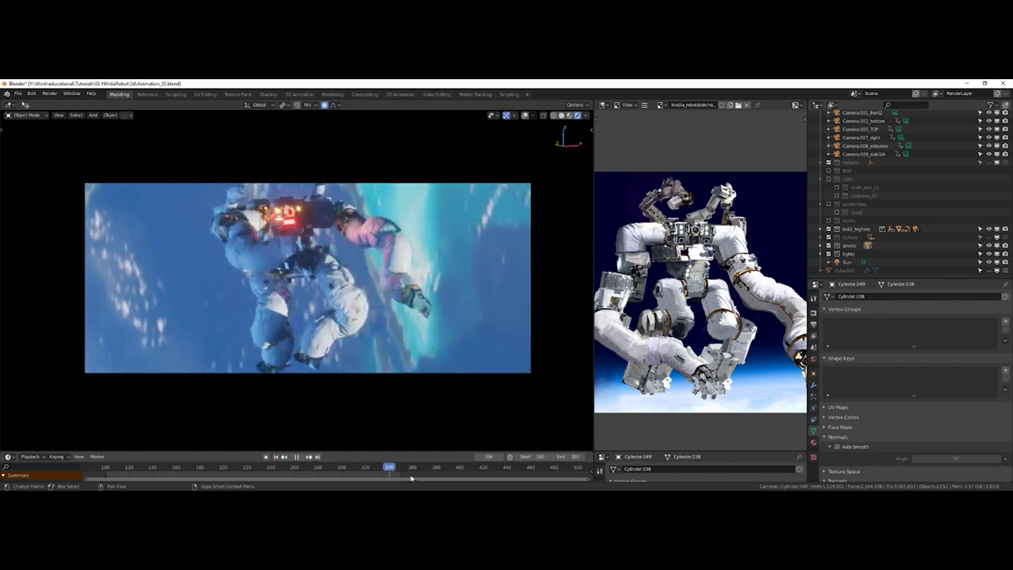
key(space)
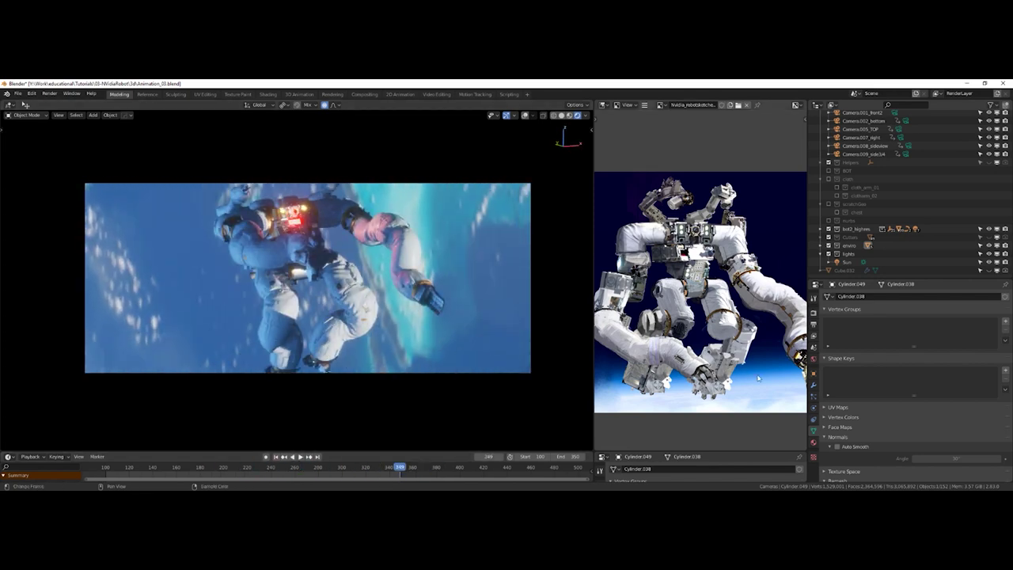
- Enlarge the properties editor, show the scene's render settings with the Soft Shadows option and go to frame 271
drag(830, 280, 829, 212)
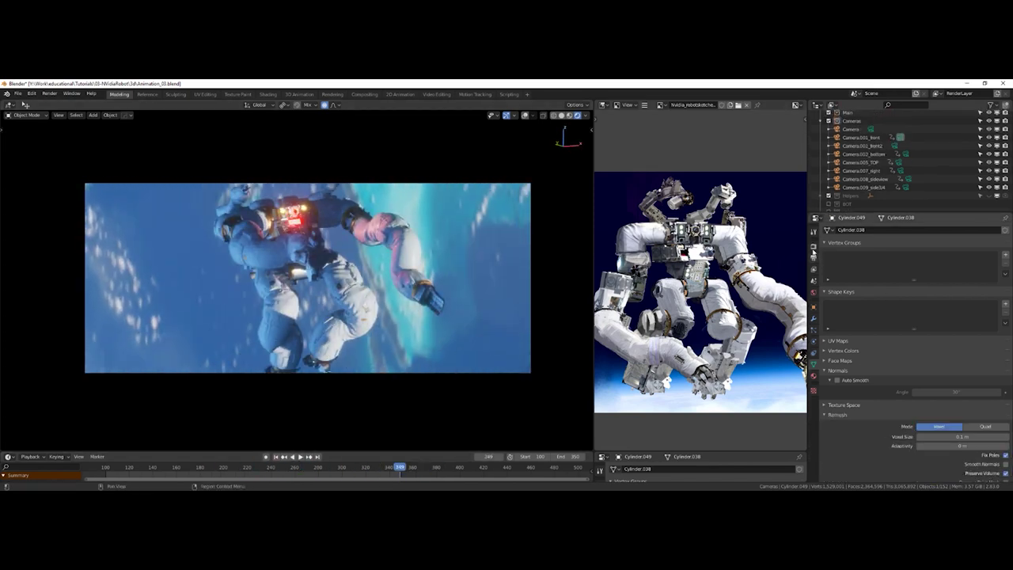
click(814, 279)
scroll(839, 284, down, 2)
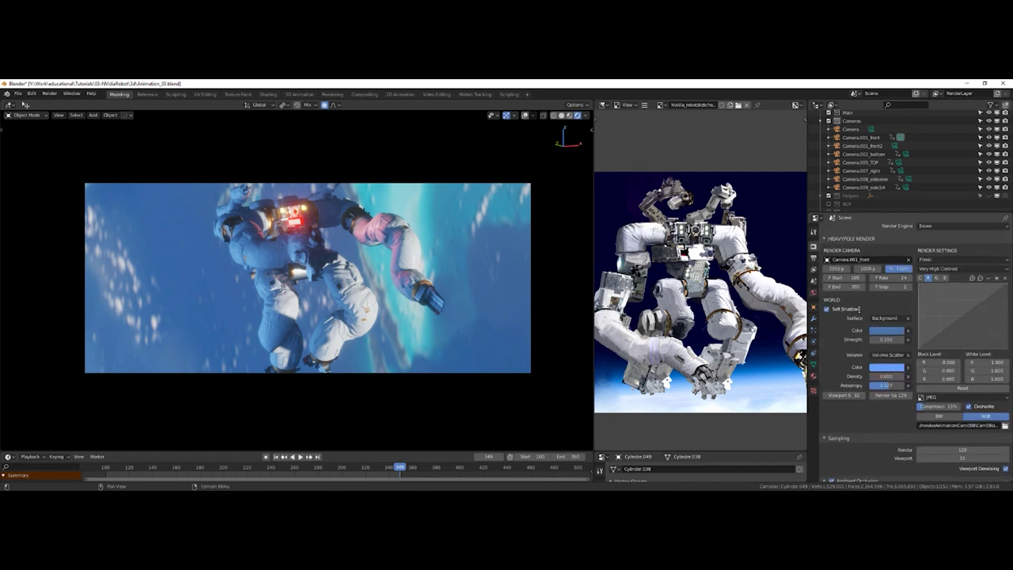
click(827, 282)
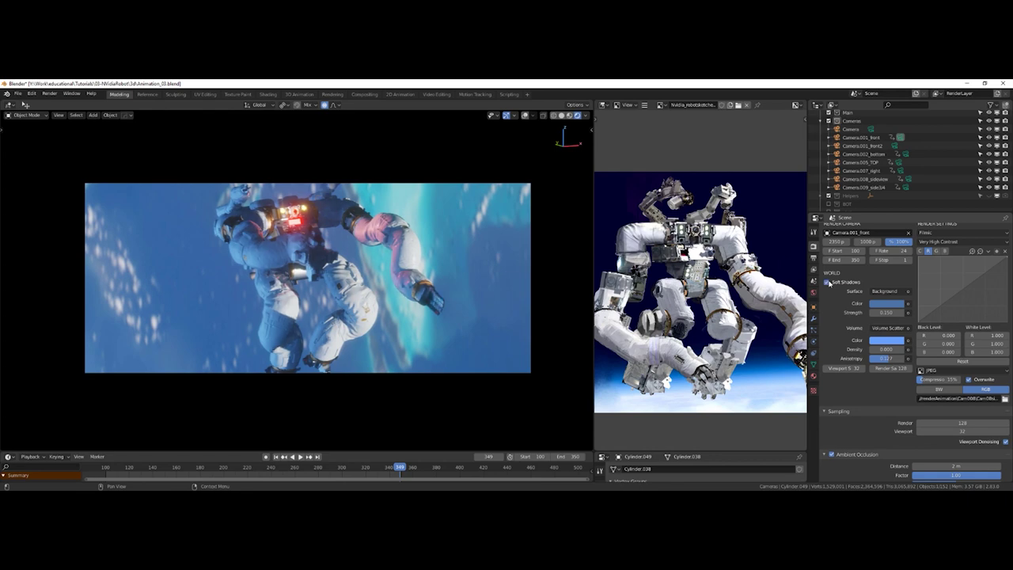
drag(395, 468, 307, 467)
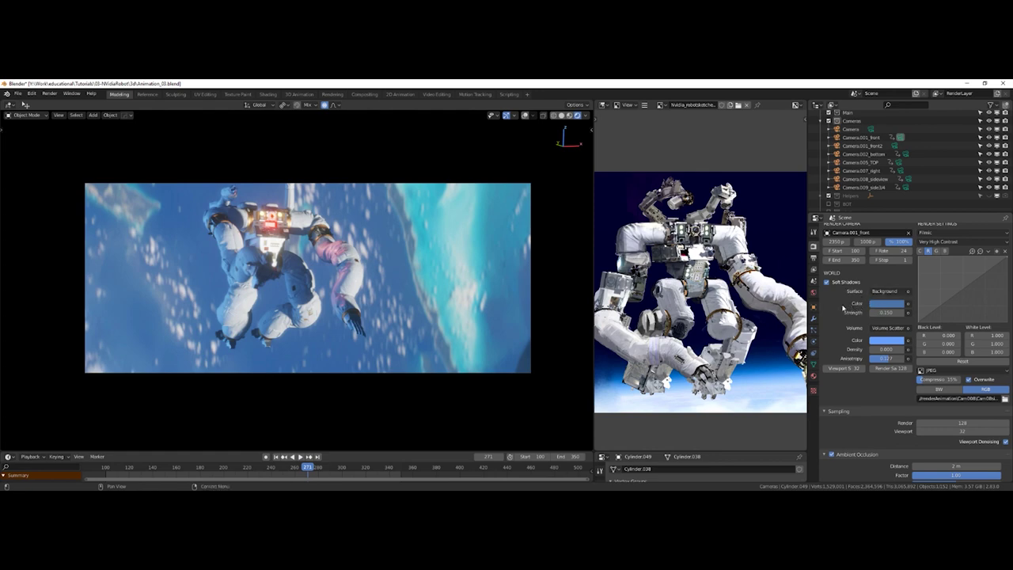
- Try a different world background strength, checking the robot's shaded areas at frames 271 and 337
click(886, 304)
text(0)
key(Return)
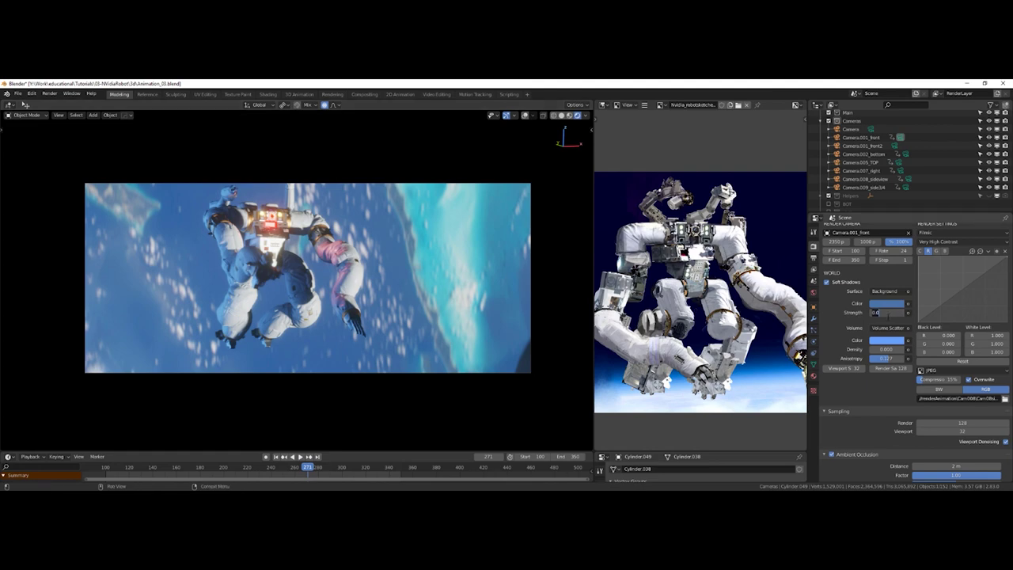
key(Return)
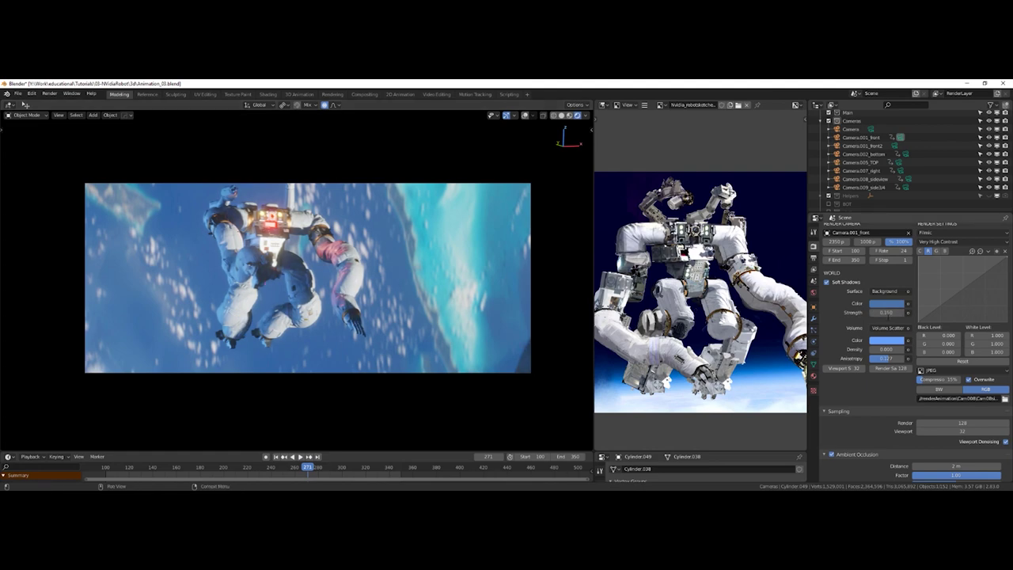
drag(310, 468, 385, 468)
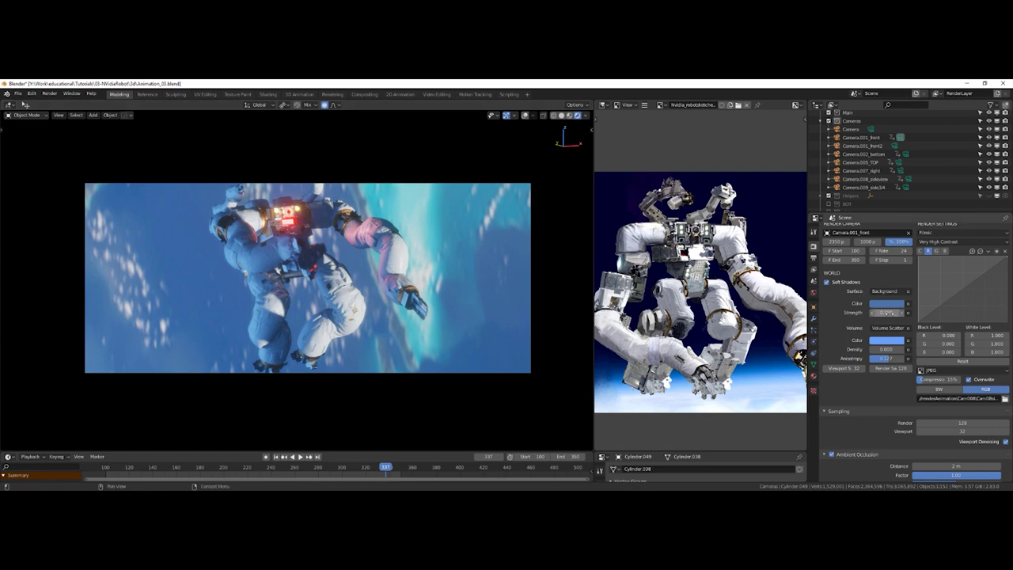
key(Return)
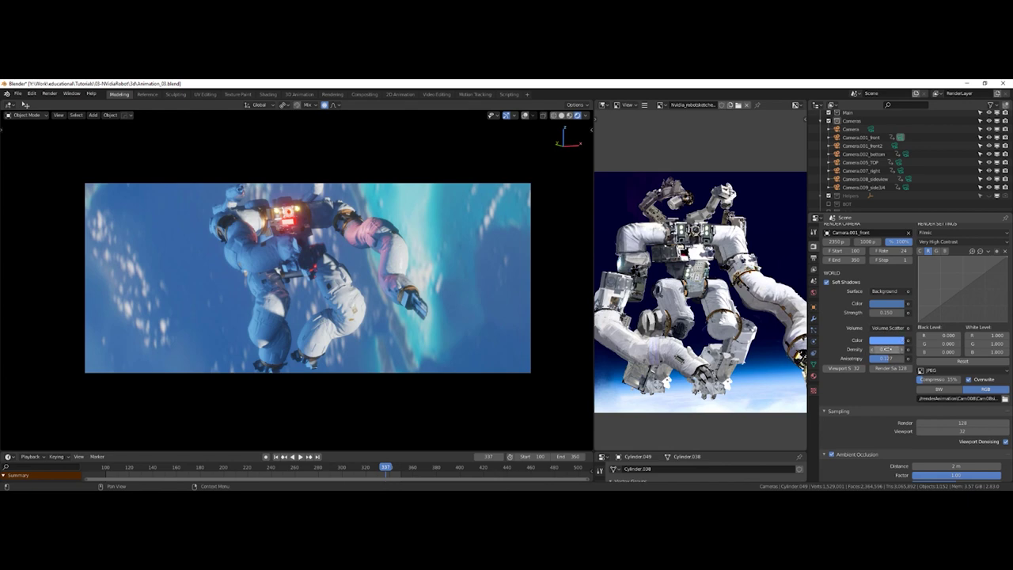
- Try a world volume density of 0.062 and inspect the volumetric haze around the robot from outside the camera
drag(888, 349, 892, 349)
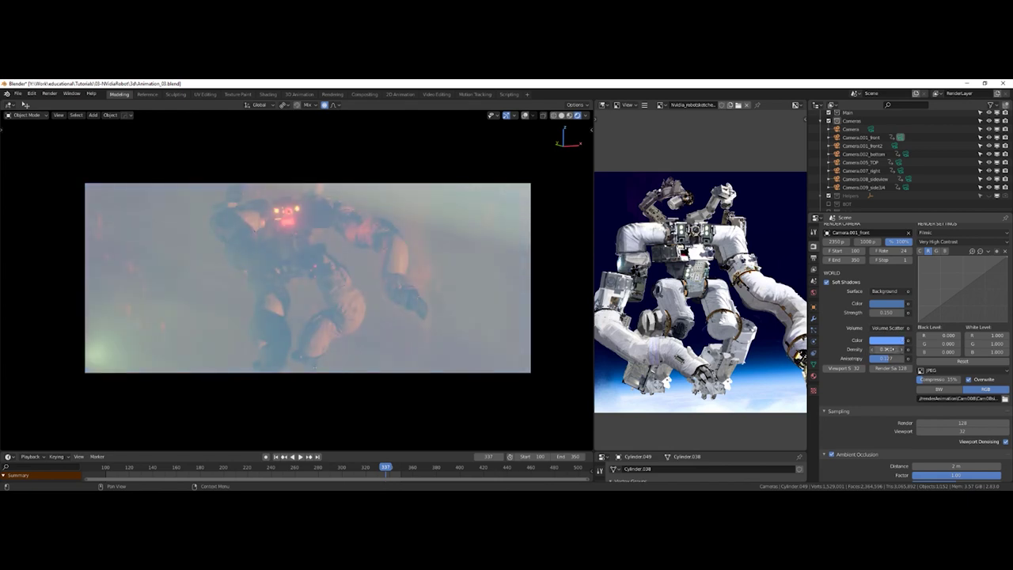
drag(890, 349, 885, 349)
key(grave)
click(387, 330)
scroll(387, 319, down, 5)
middle_drag(382, 307, 141, 350)
scroll(329, 312, up, 2)
middle_drag(241, 329, 128, 340)
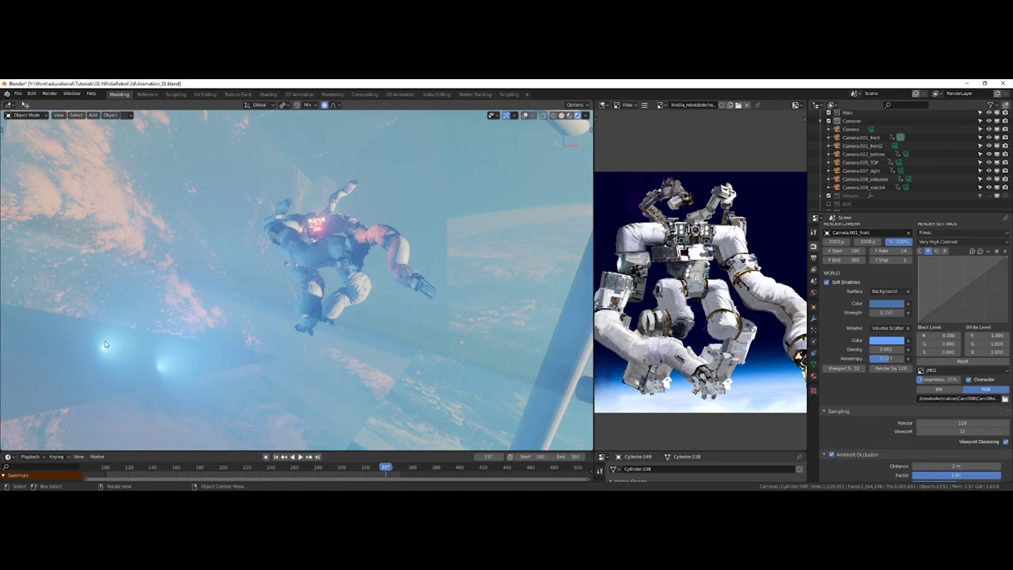
middle_drag(198, 353, 346, 319)
- Return to the Camera.001_front view and set the world volume density back to 0
key(grave)
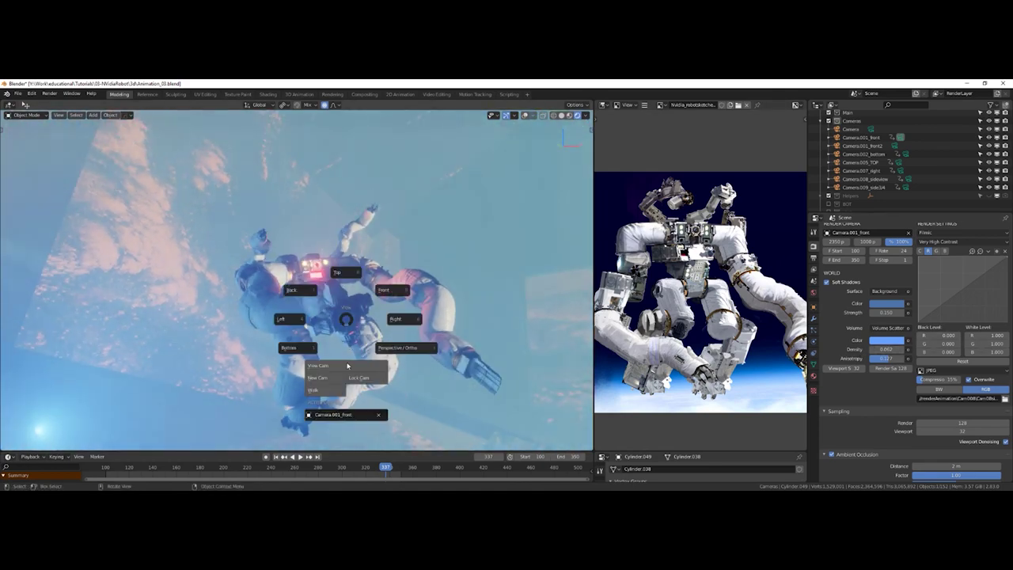
click(347, 365)
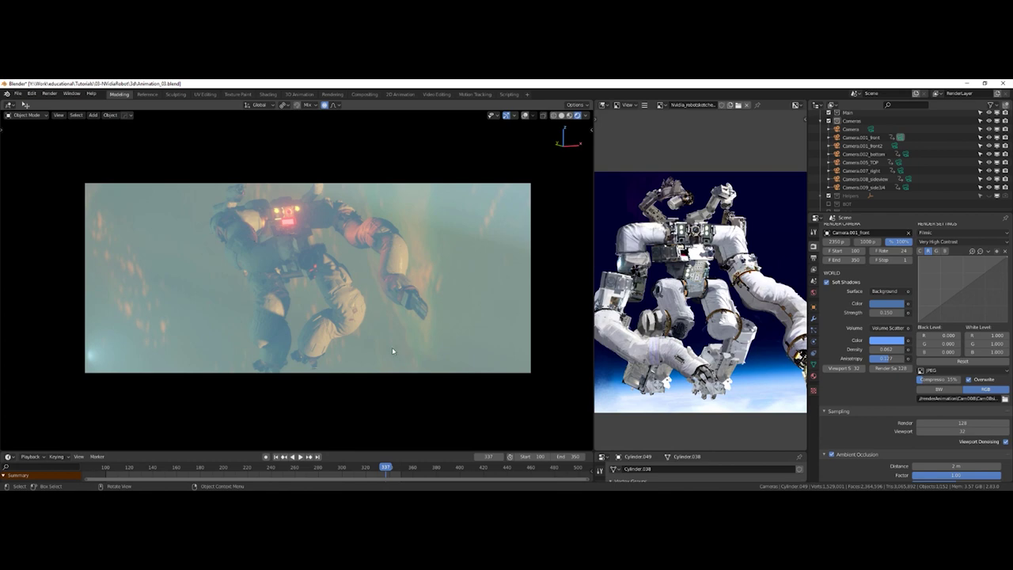
drag(888, 349, 876, 349)
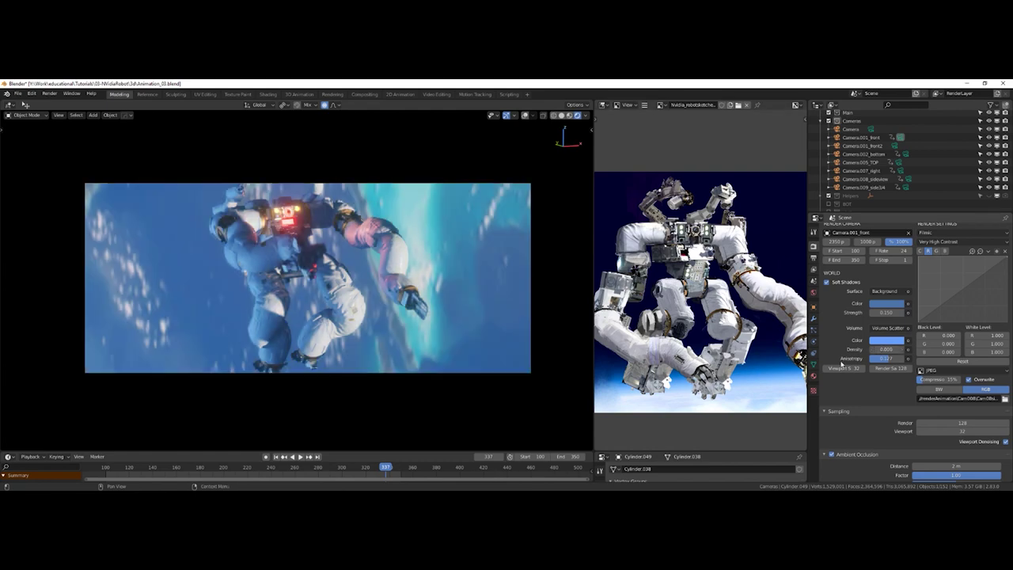
- Turn the Bloom effect off and on again to compare its glow on the robot's chest lamps
scroll(871, 380, down, 3)
scroll(876, 385, down, 3)
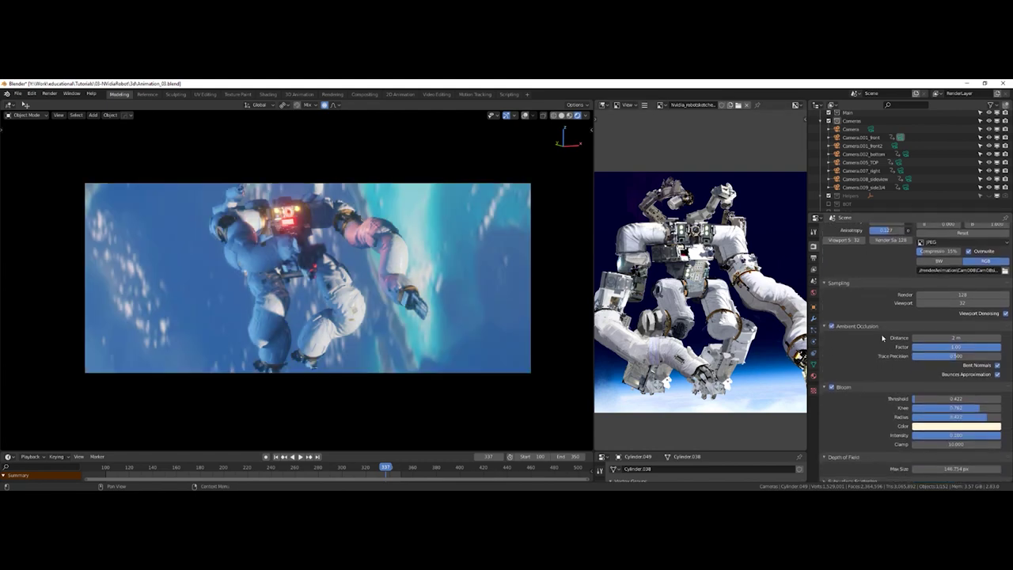
scroll(900, 389, down, 2)
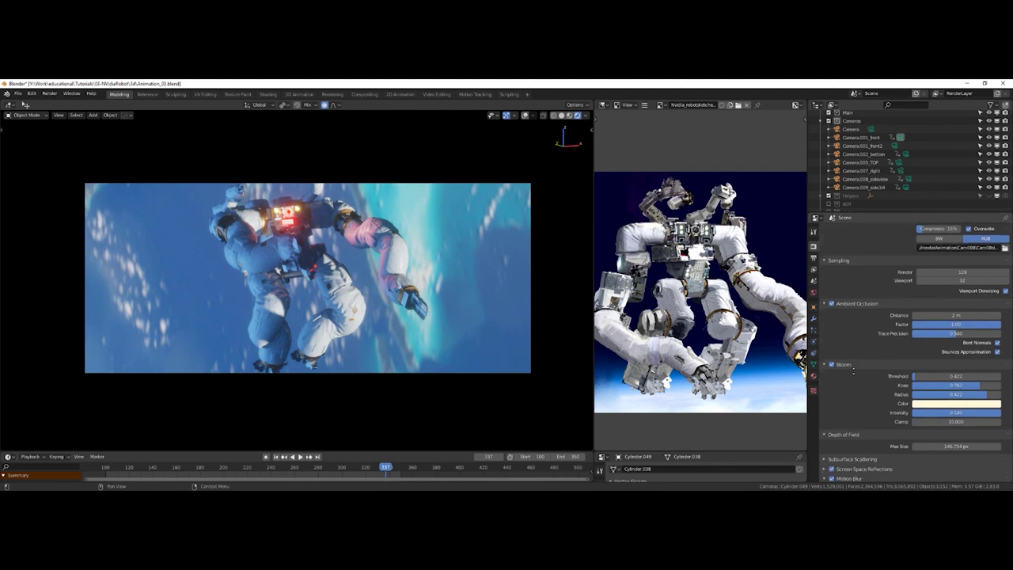
click(832, 340)
click(833, 340)
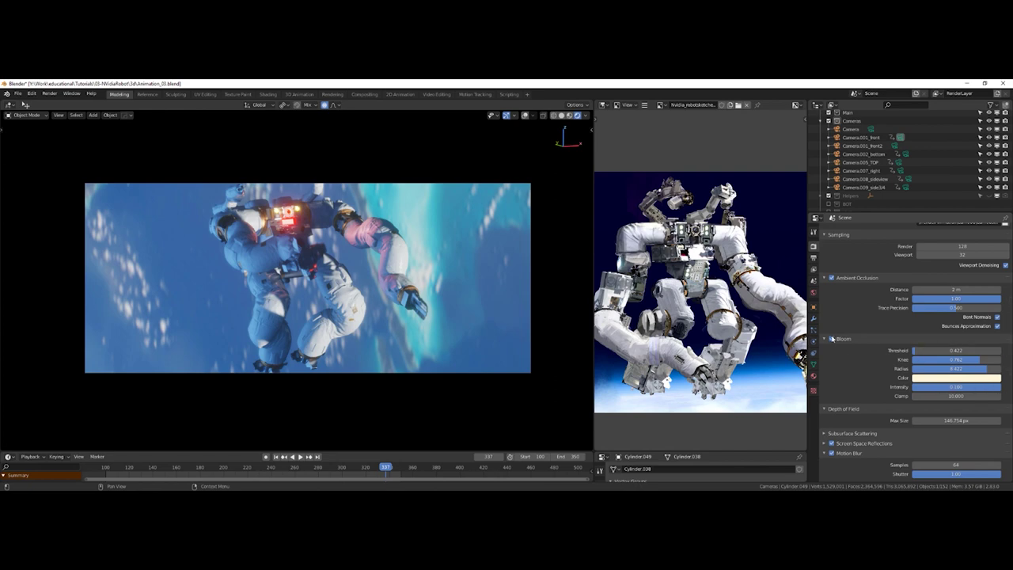
click(832, 339)
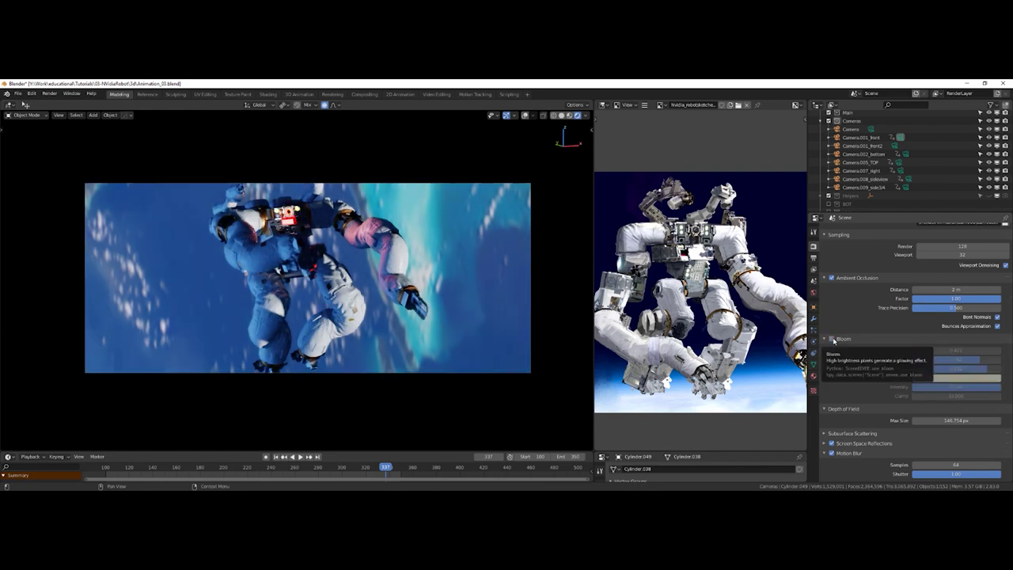
click(831, 339)
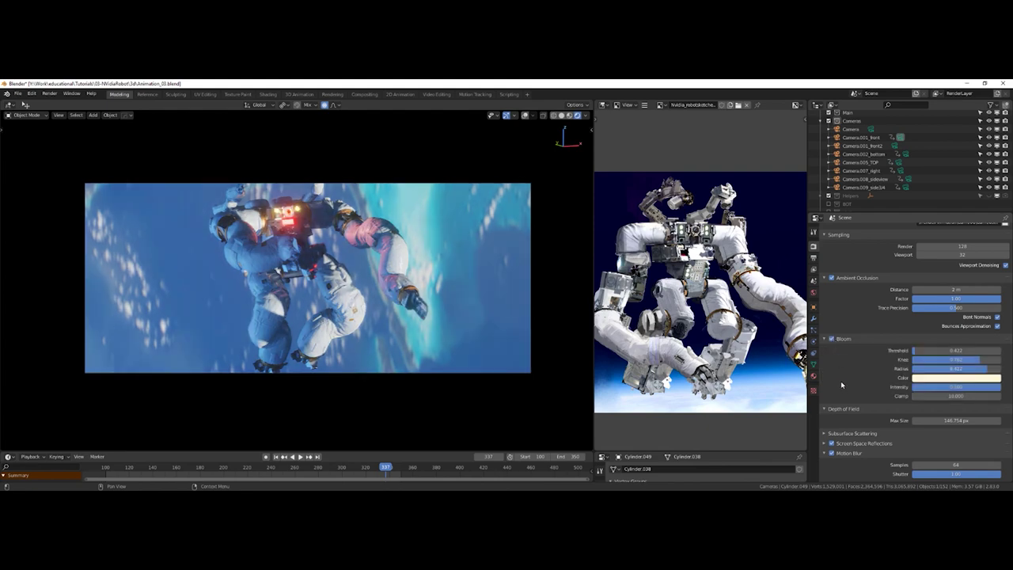
- Select Camera.001_front and enlarge the second properties editor to make room for its lens settings
scroll(856, 343, down, 3)
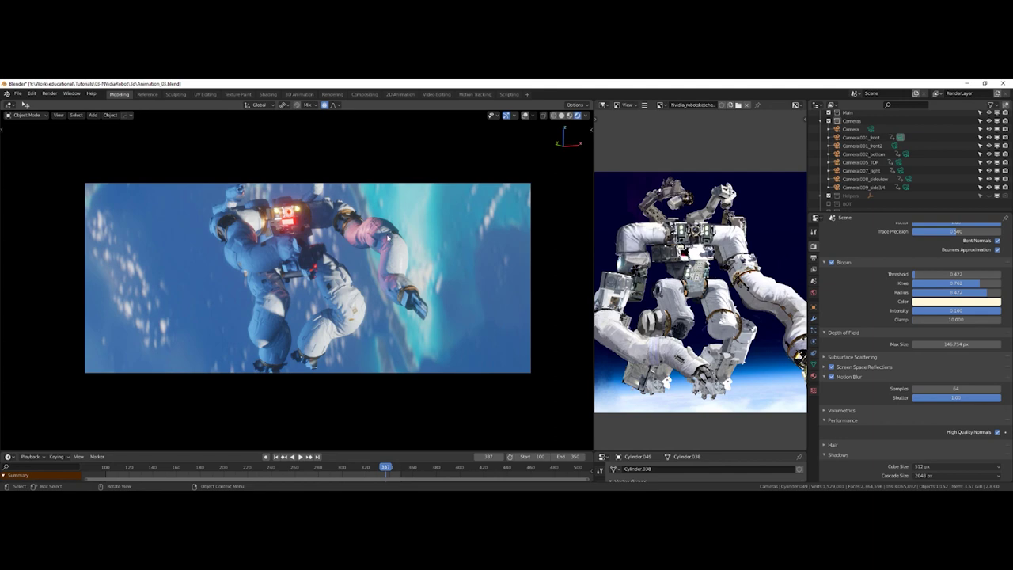
key(grave)
key(Escape)
click(872, 138)
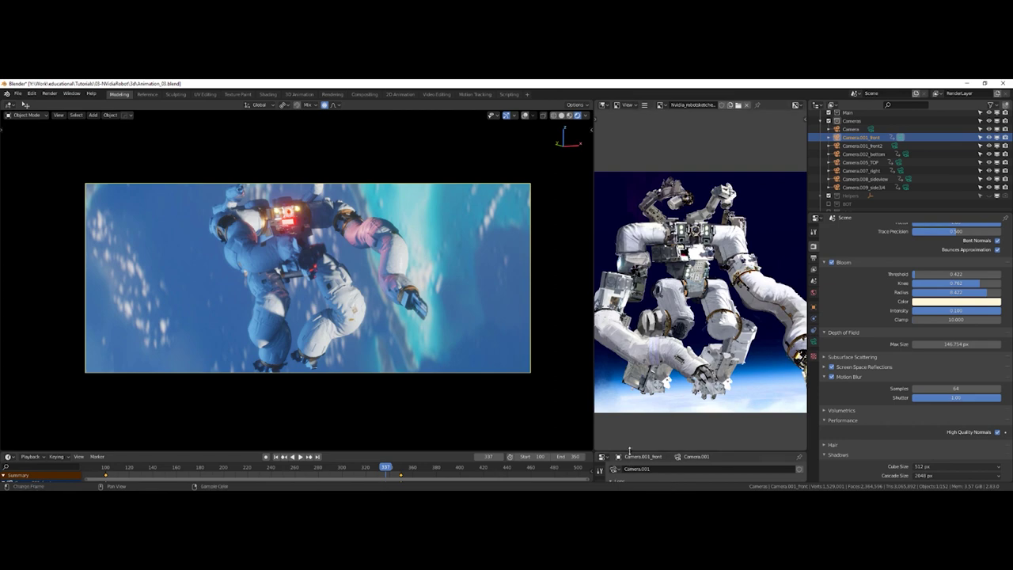
drag(629, 452, 629, 247)
- Merge the timeline area into the 3D viewport and extend the camera's properties editor upward
drag(443, 247, 561, 338)
right_click(561, 334)
click(560, 335)
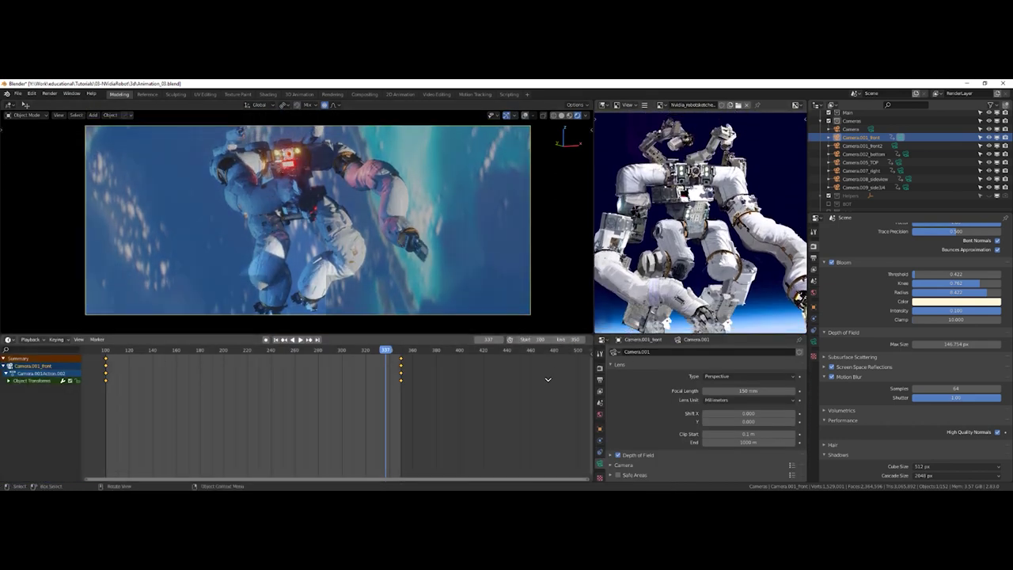
click(548, 380)
drag(649, 336, 647, 261)
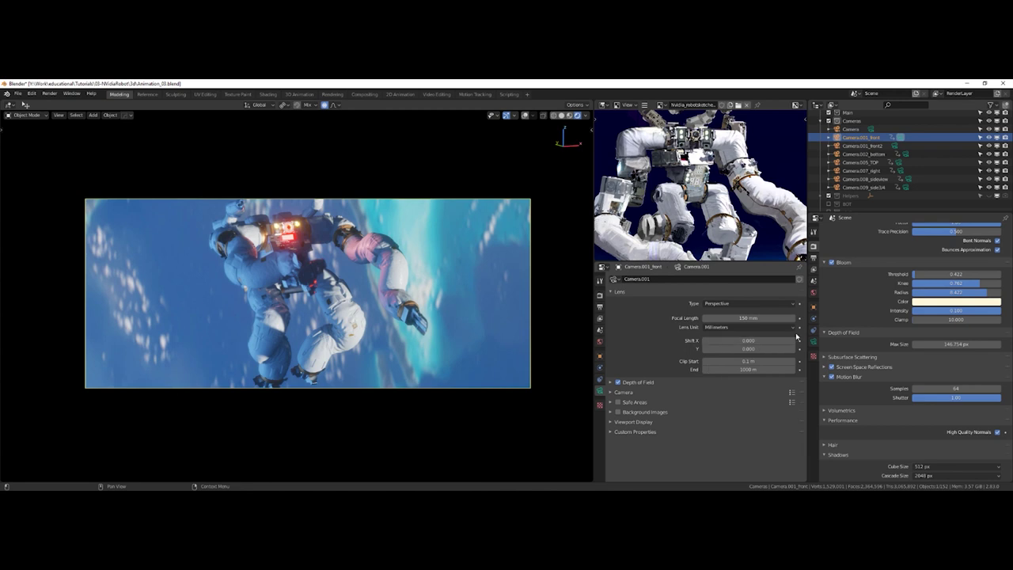
- Expand the camera's Depth of Field settings and set the aperture ratio to 2.0
drag(940, 348, 927, 348)
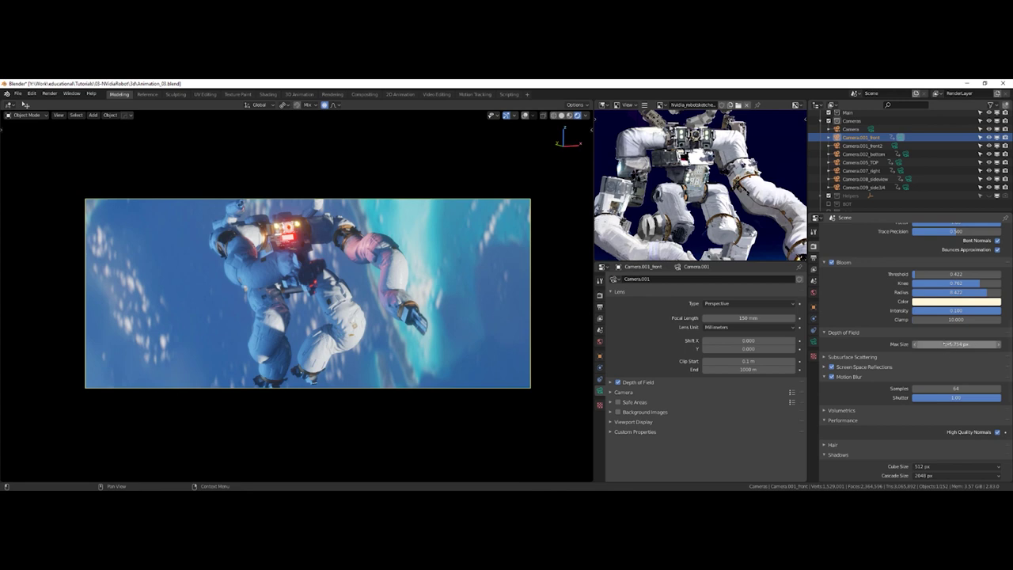
click(635, 383)
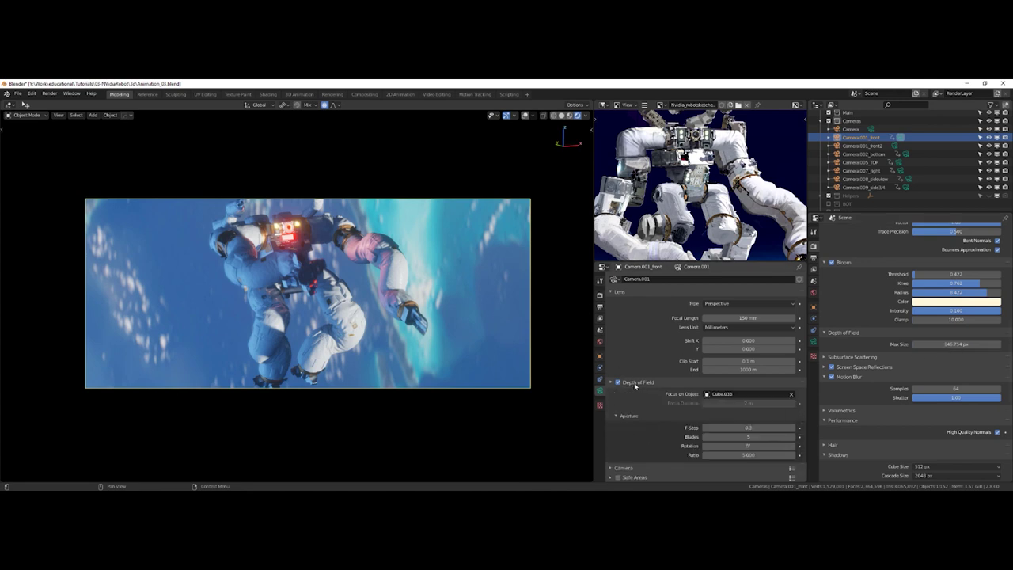
scroll(695, 377, down, 2)
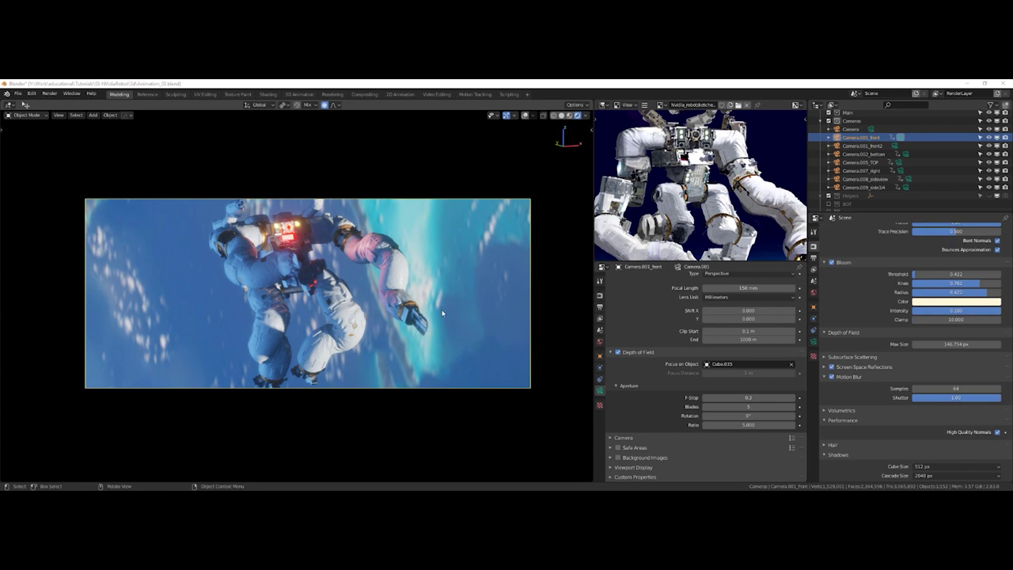
click(750, 425)
text(2.0)
key(Return)
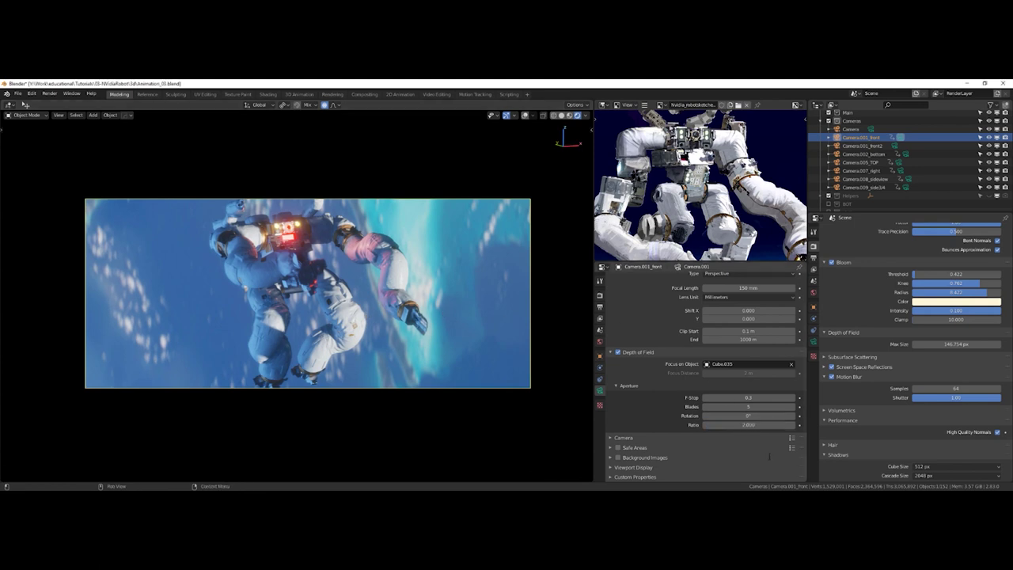
- Try aperture ratios of 5 and 1 to compare the shape of the camera's background blur
double_click(754, 425)
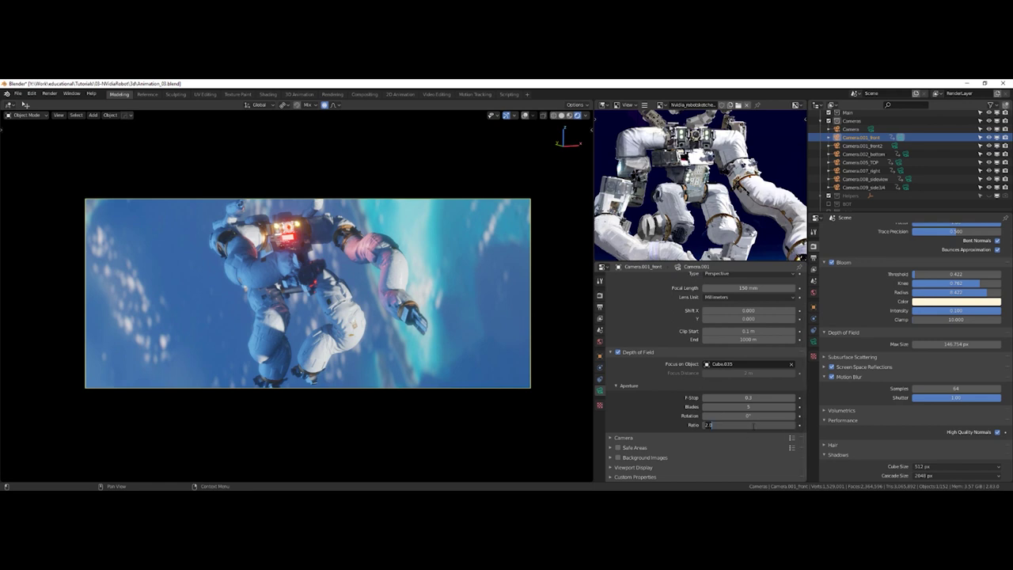
text(5)
key(Return)
double_click(764, 427)
text(1)
key(Return)
- Clear the camera's depth-of-field focus object and pick Cube.035 on the robot's upper body as the focus again
click(616, 386)
click(618, 384)
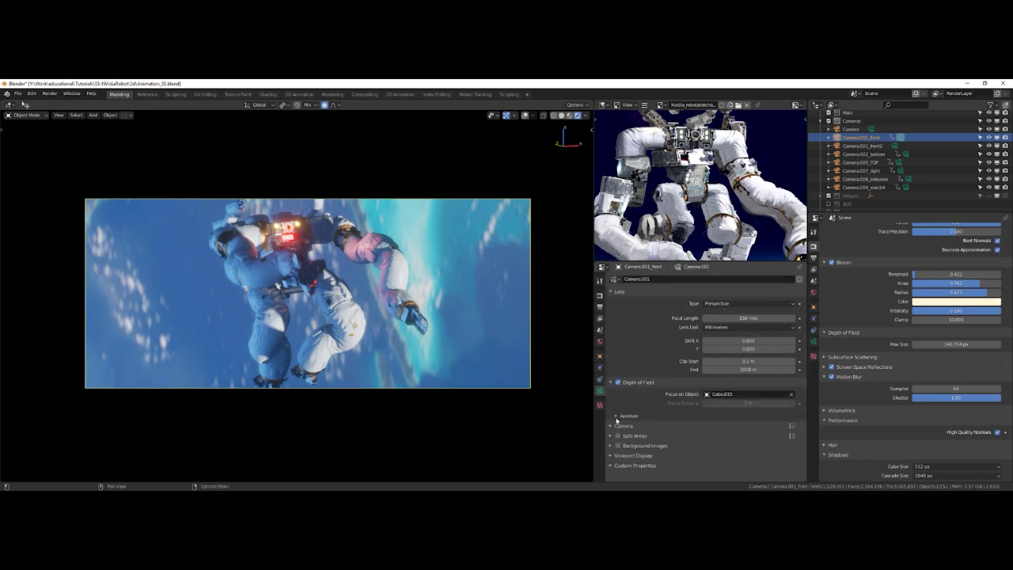
click(616, 416)
scroll(670, 422, down, 2)
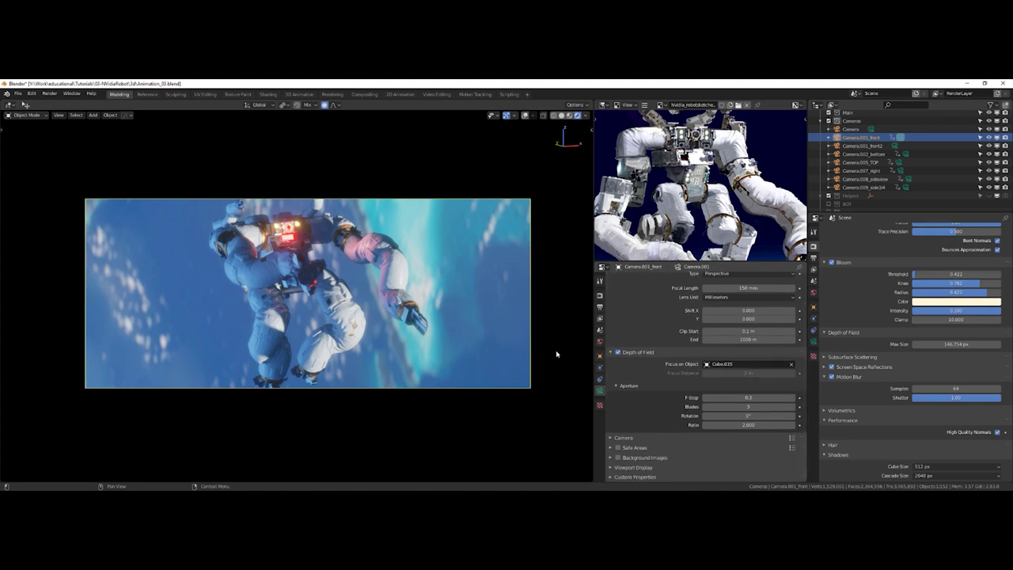
click(791, 364)
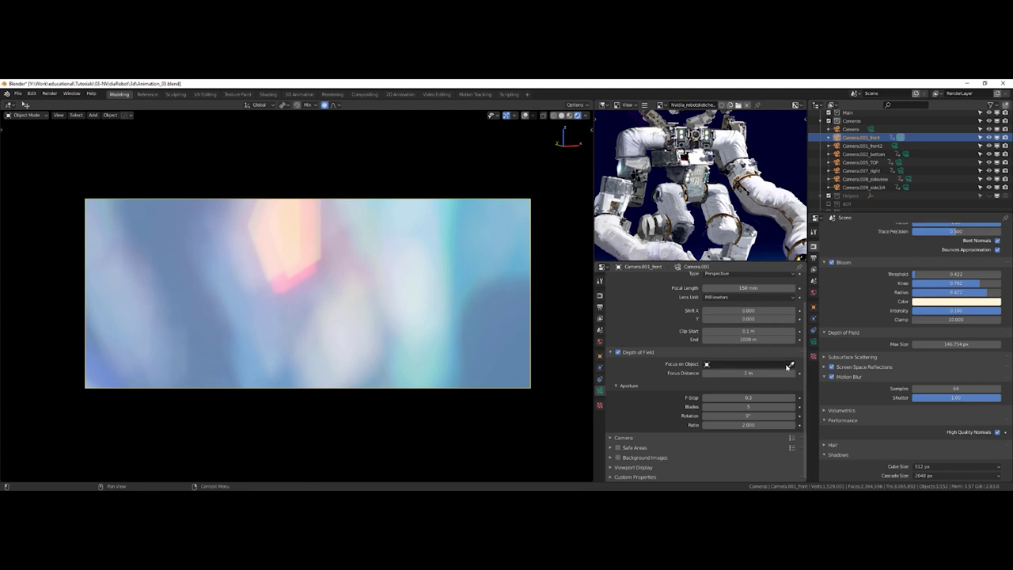
click(791, 364)
click(272, 245)
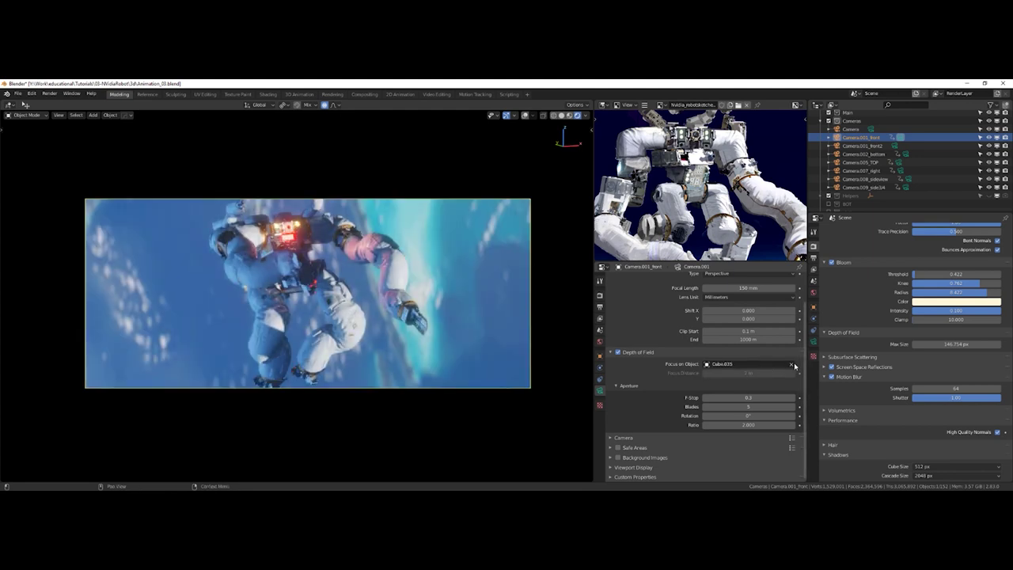
click(733, 364)
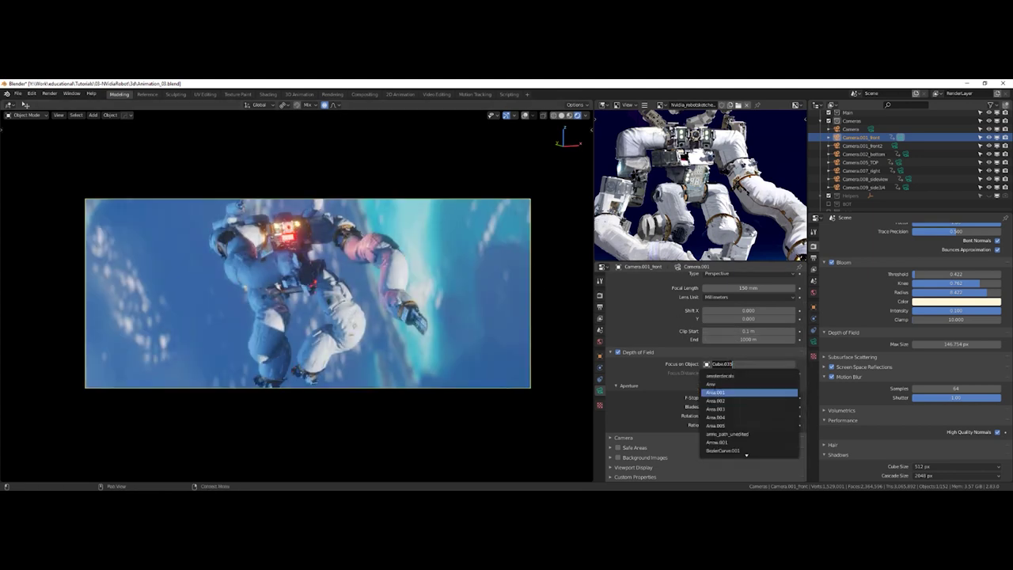
key(Escape)
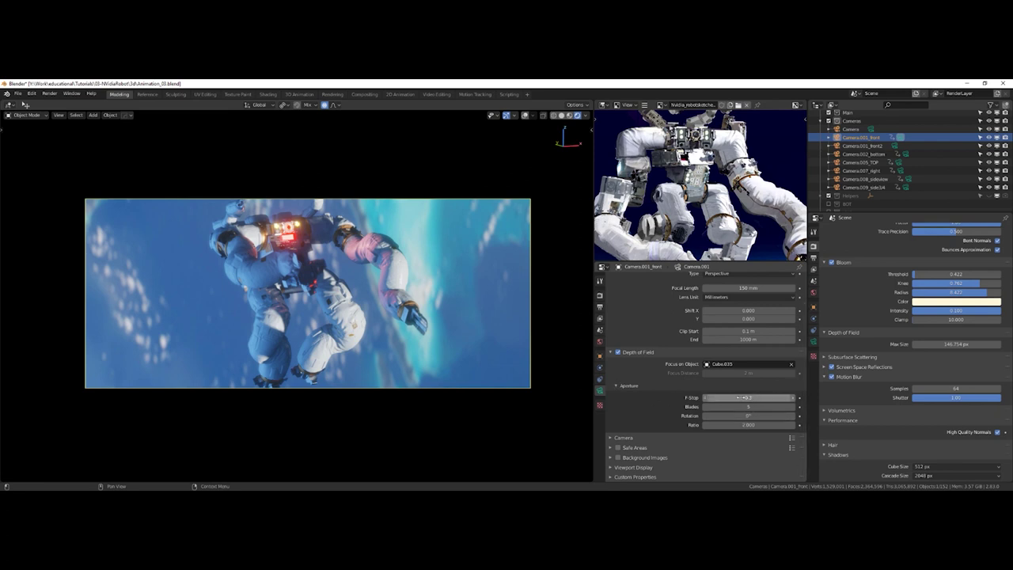
- Raise the camera's f-stop to compare the background blur and set it back to 0.3
drag(745, 398, 798, 398)
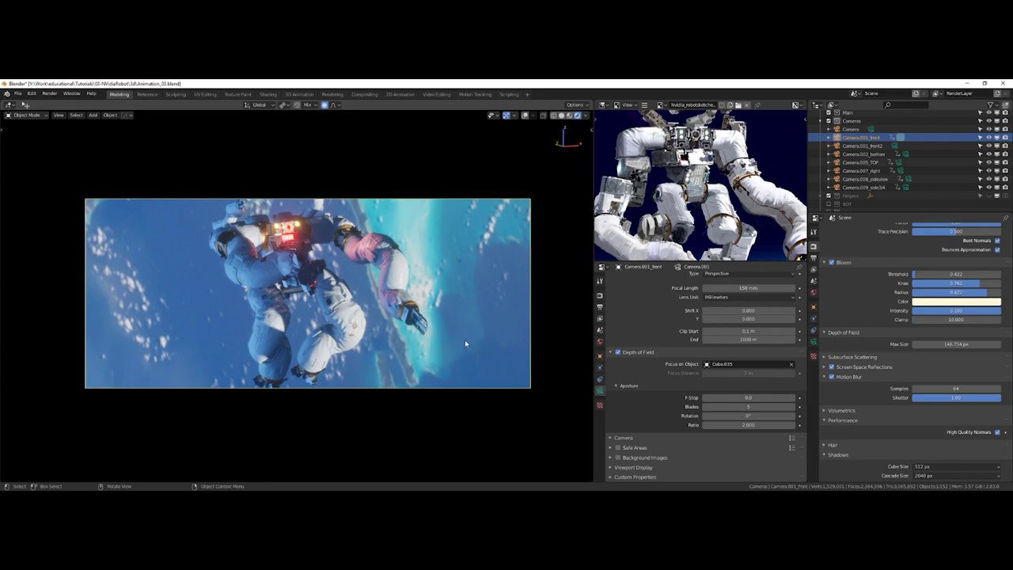
click(749, 398)
text(0.3)
key(Return)
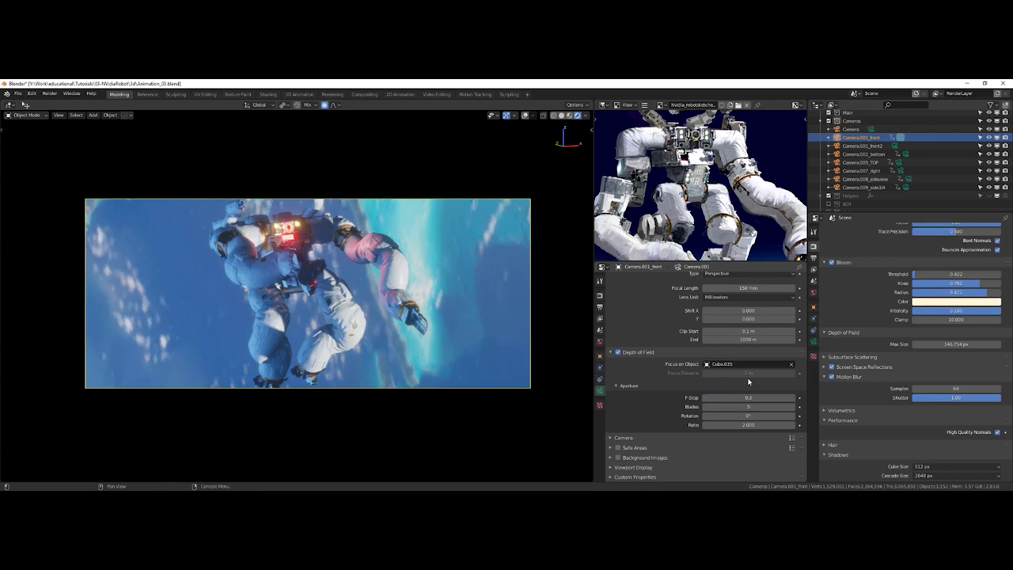
- Set the camera's f-stop to 0.5 and display the scene's render settings in the second properties editor
click(754, 397)
text(0.5)
key(Return)
scroll(665, 372, up, 2)
scroll(668, 408, down, 2)
click(599, 295)
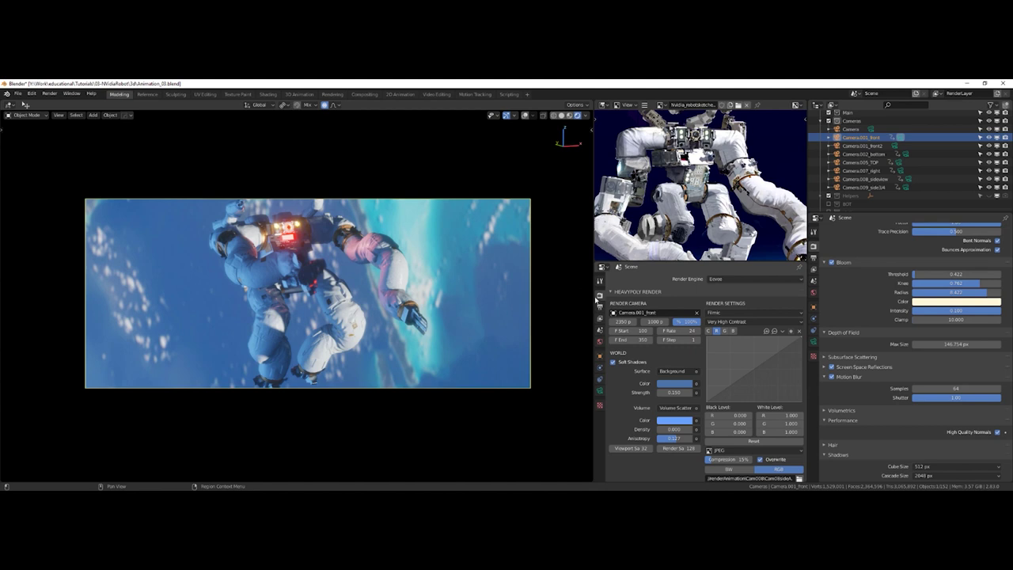